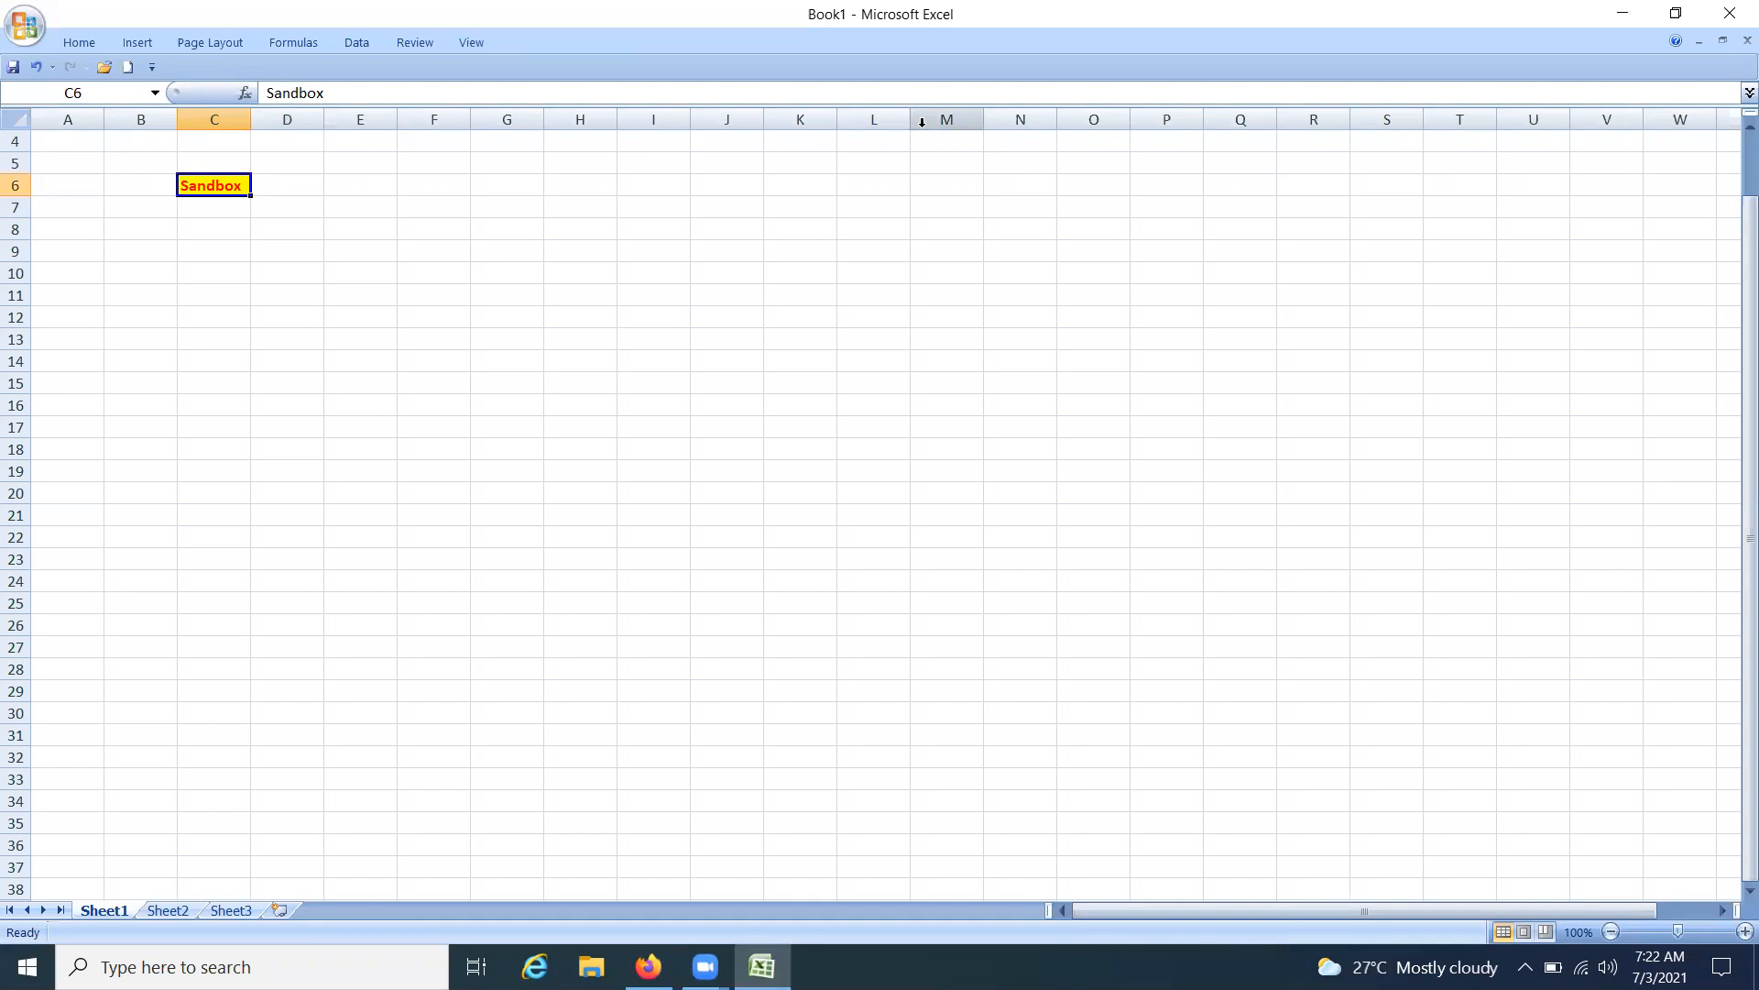
pyautogui.click(497, 190)
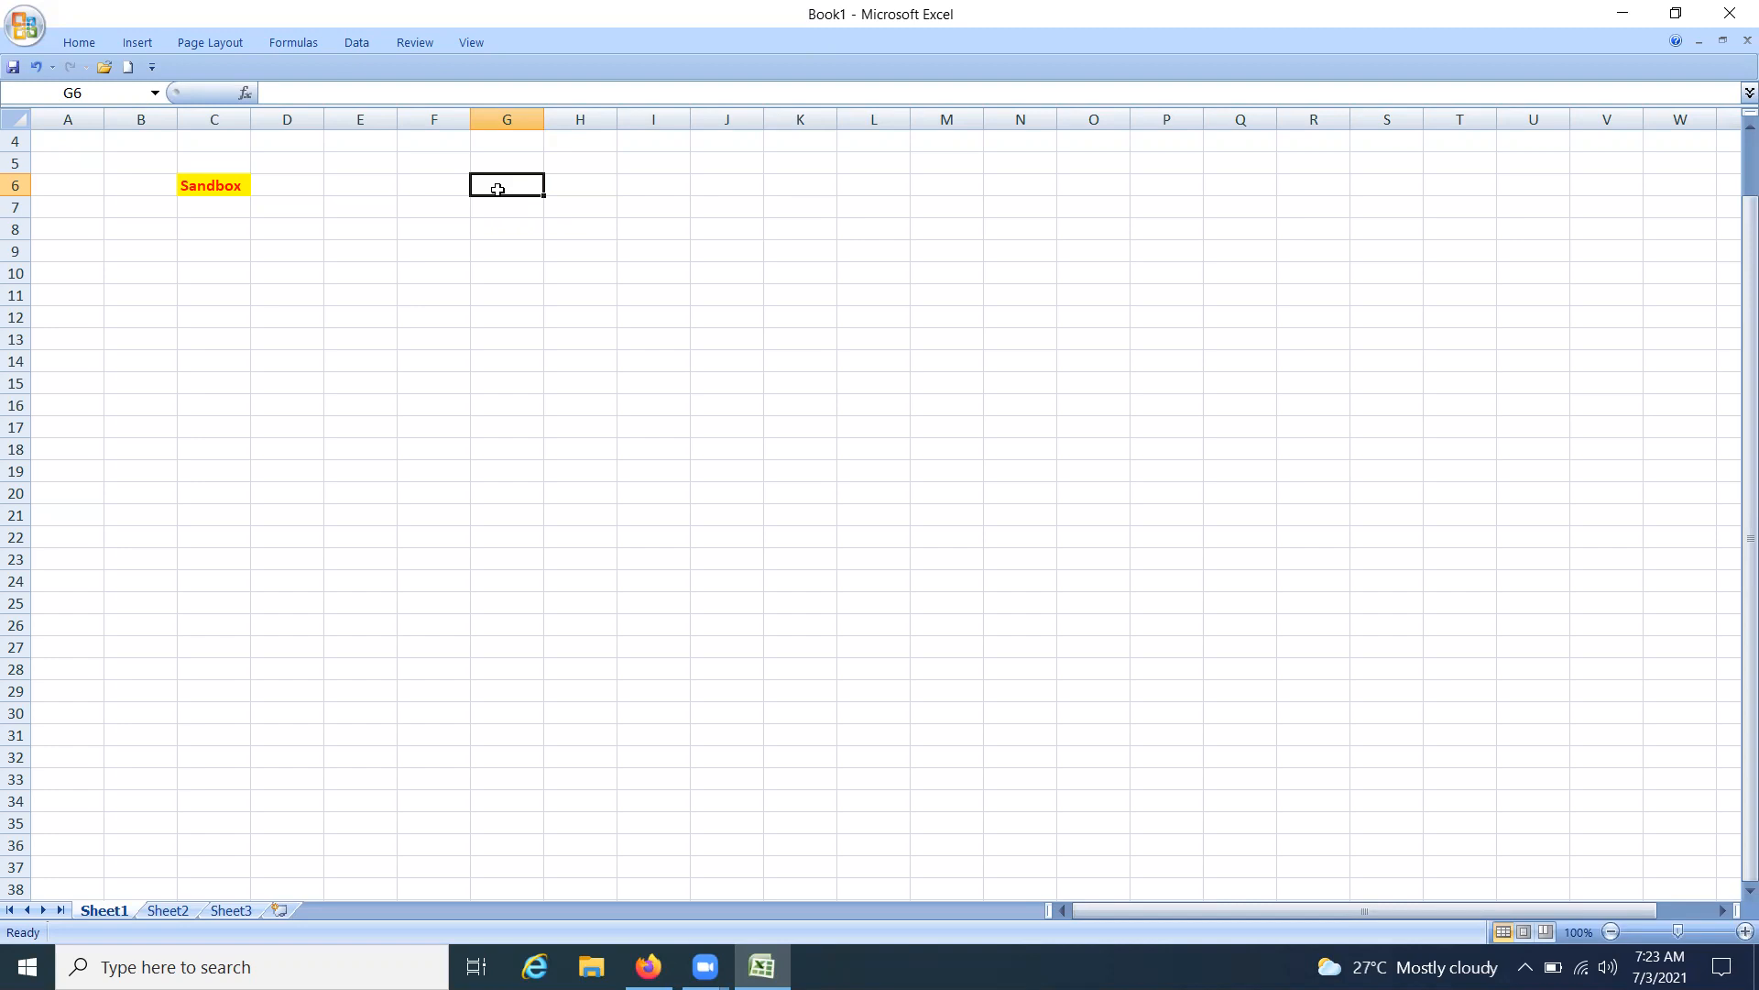
pyautogui.click(656, 185)
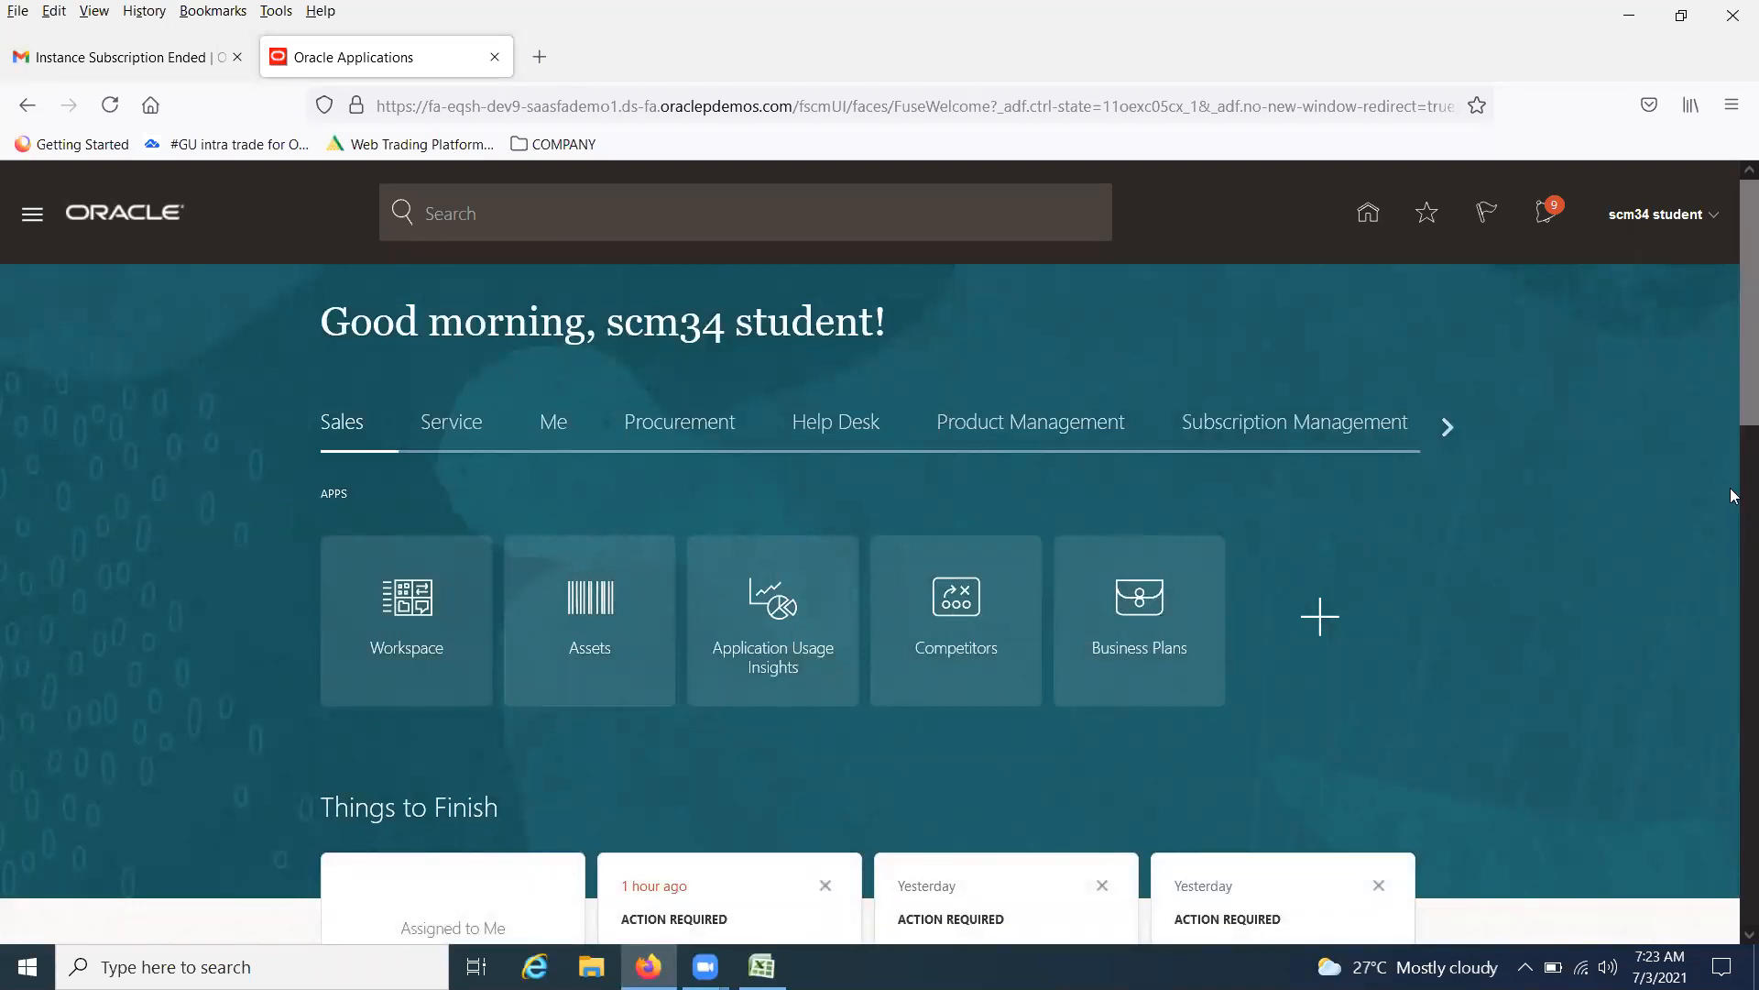
pyautogui.click(1707, 219)
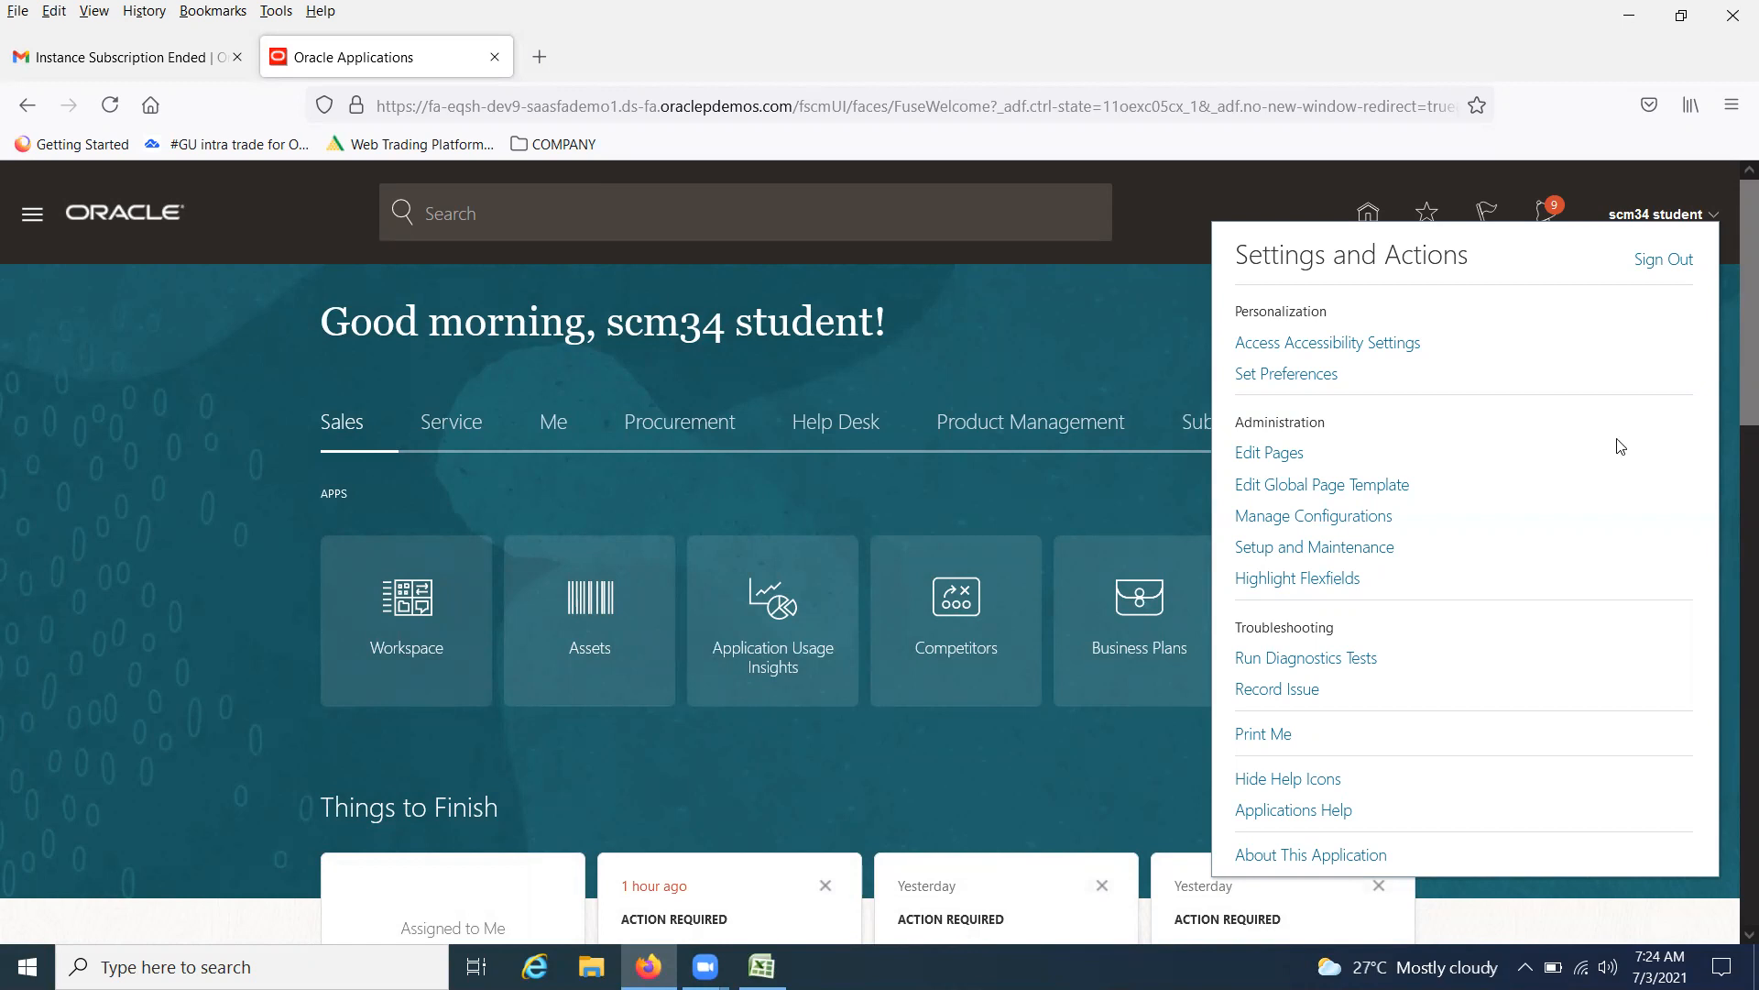
pyautogui.click(1099, 350)
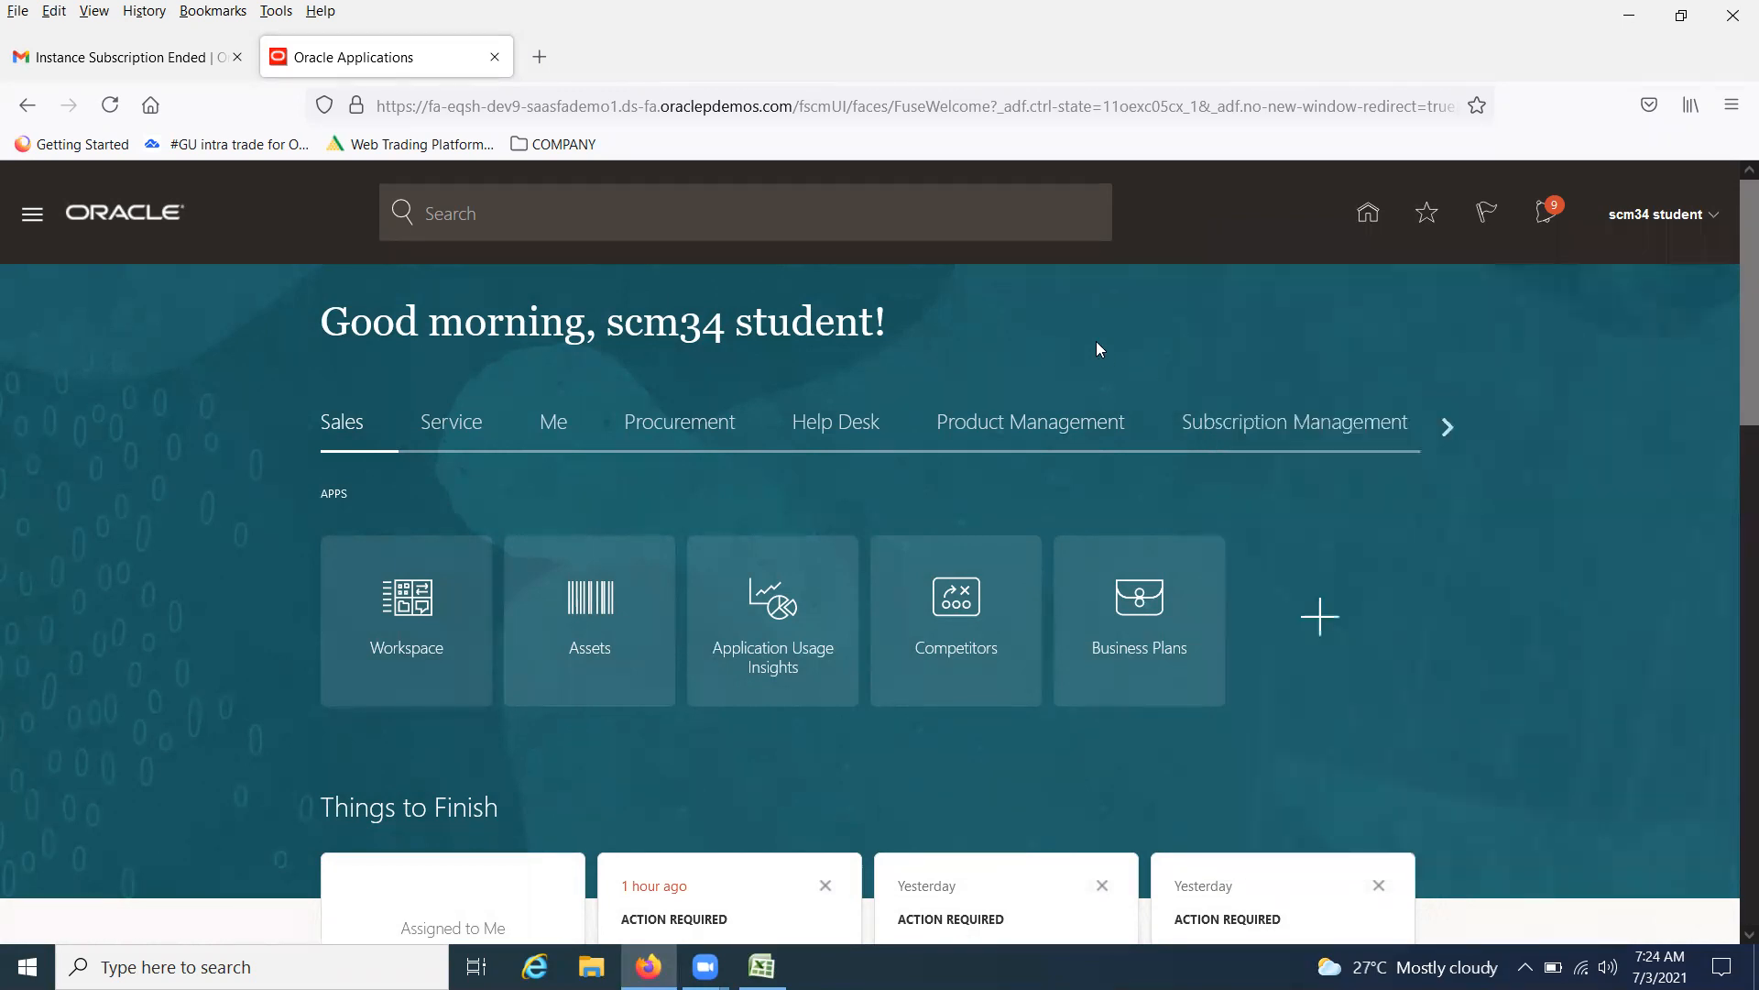
pyautogui.click(761, 965)
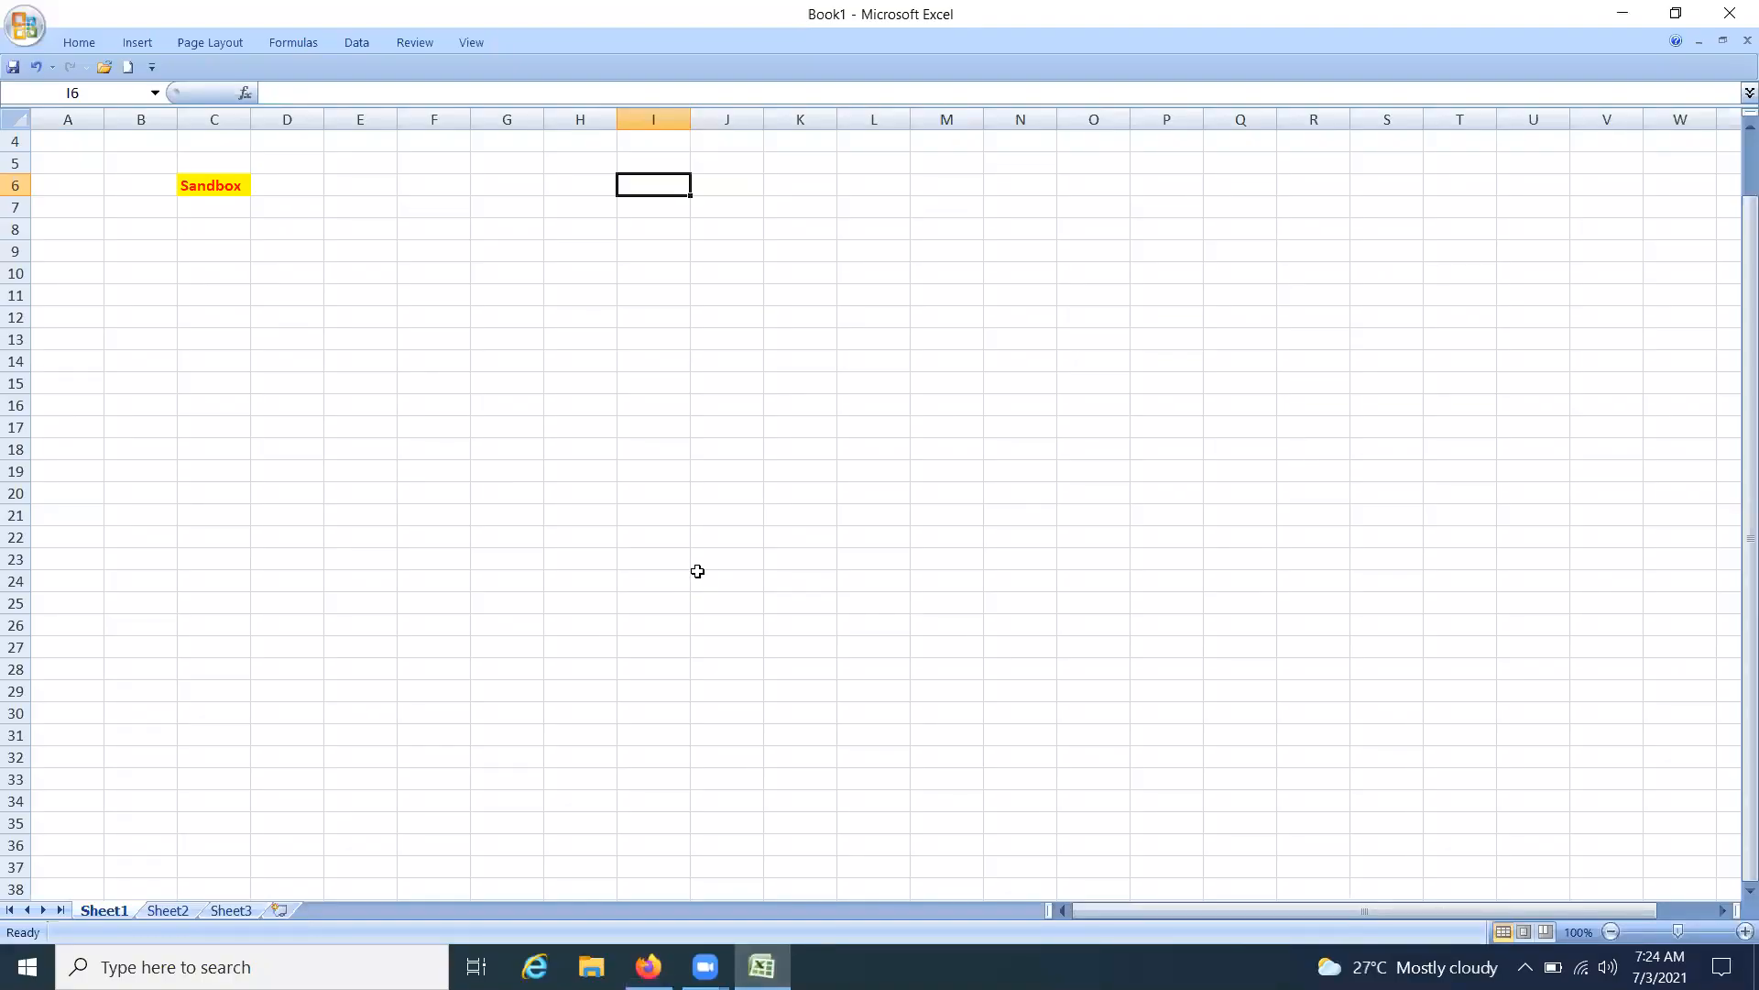
# Enter Page Composer in cell C8 below Sandbox and autofit column C to fit the text
pyautogui.click(203, 233)
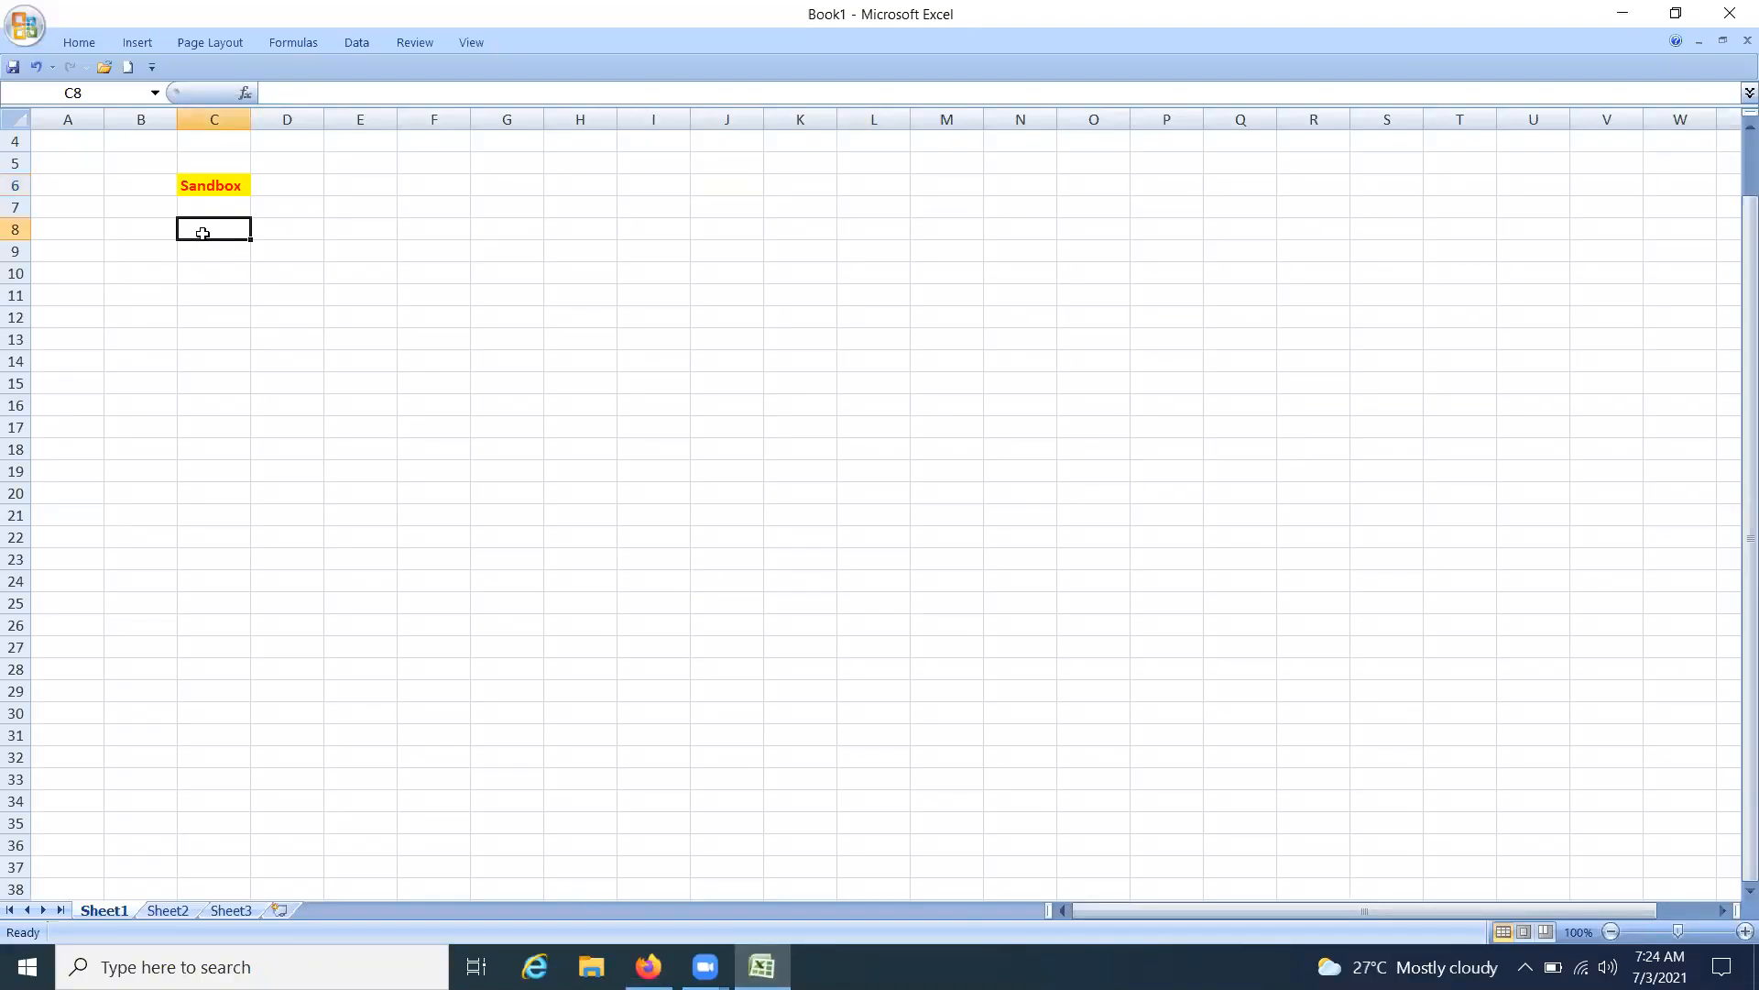
pyautogui.write('Page C')
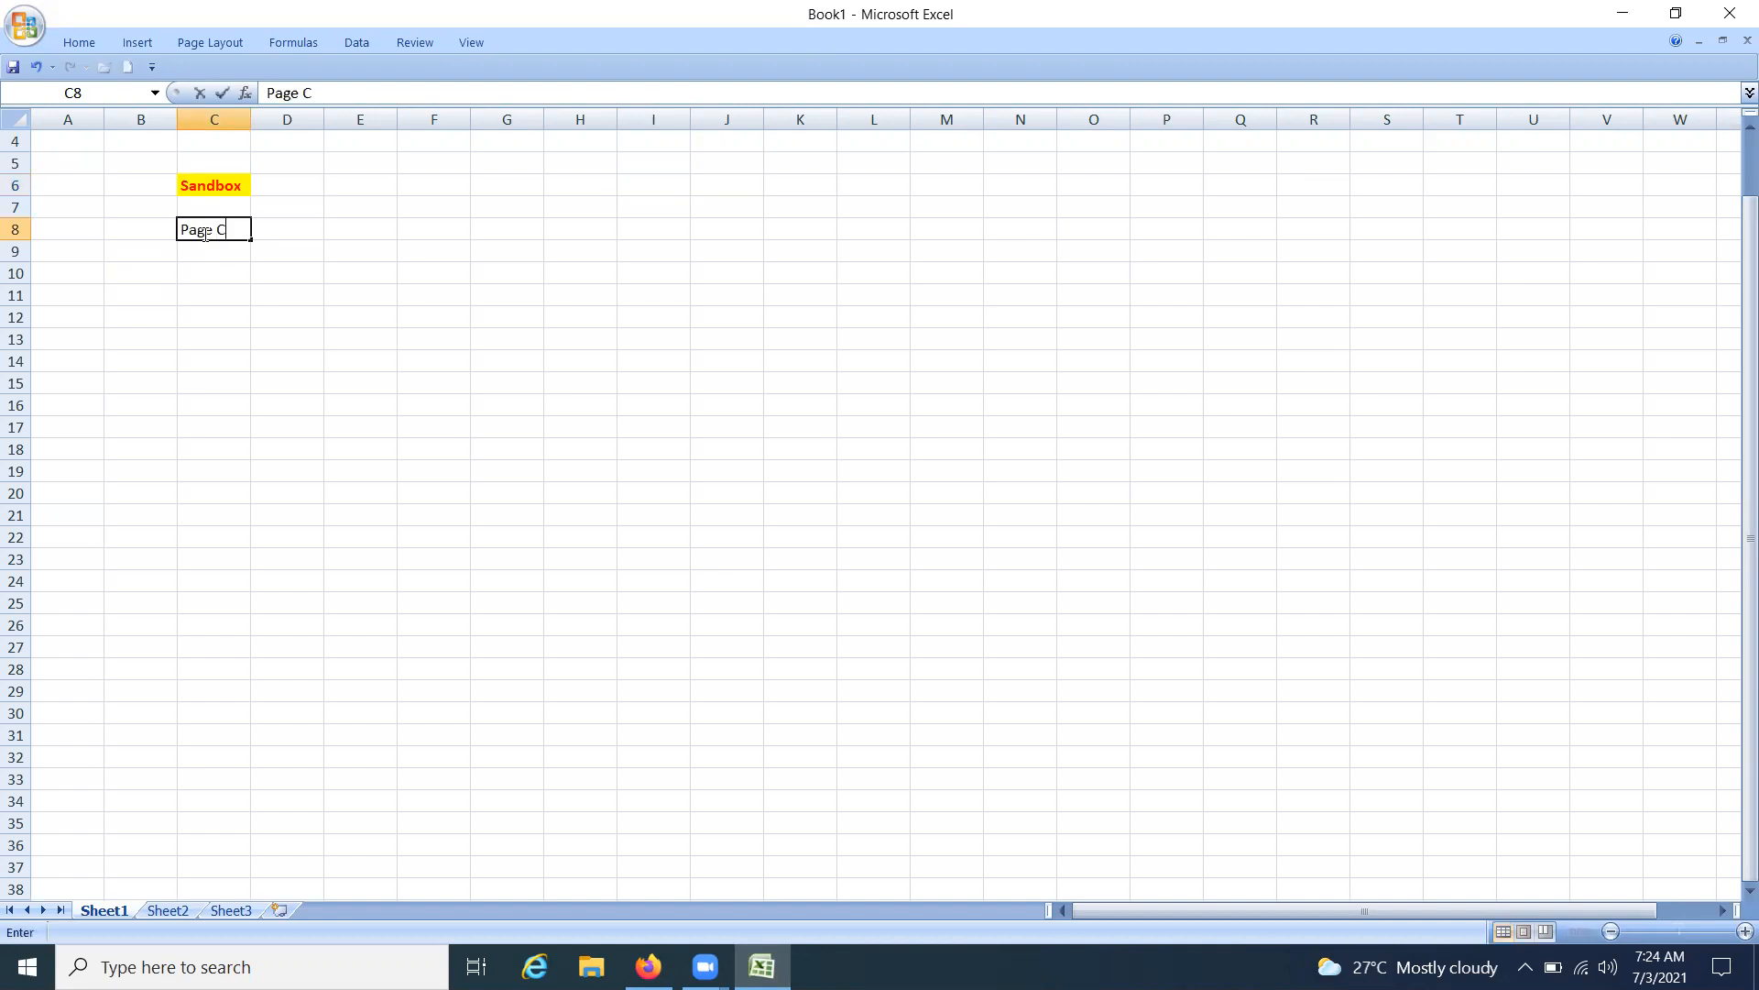
pyautogui.write('omposer')
pyautogui.click(287, 119)
pyautogui.doubleClick(251, 120)
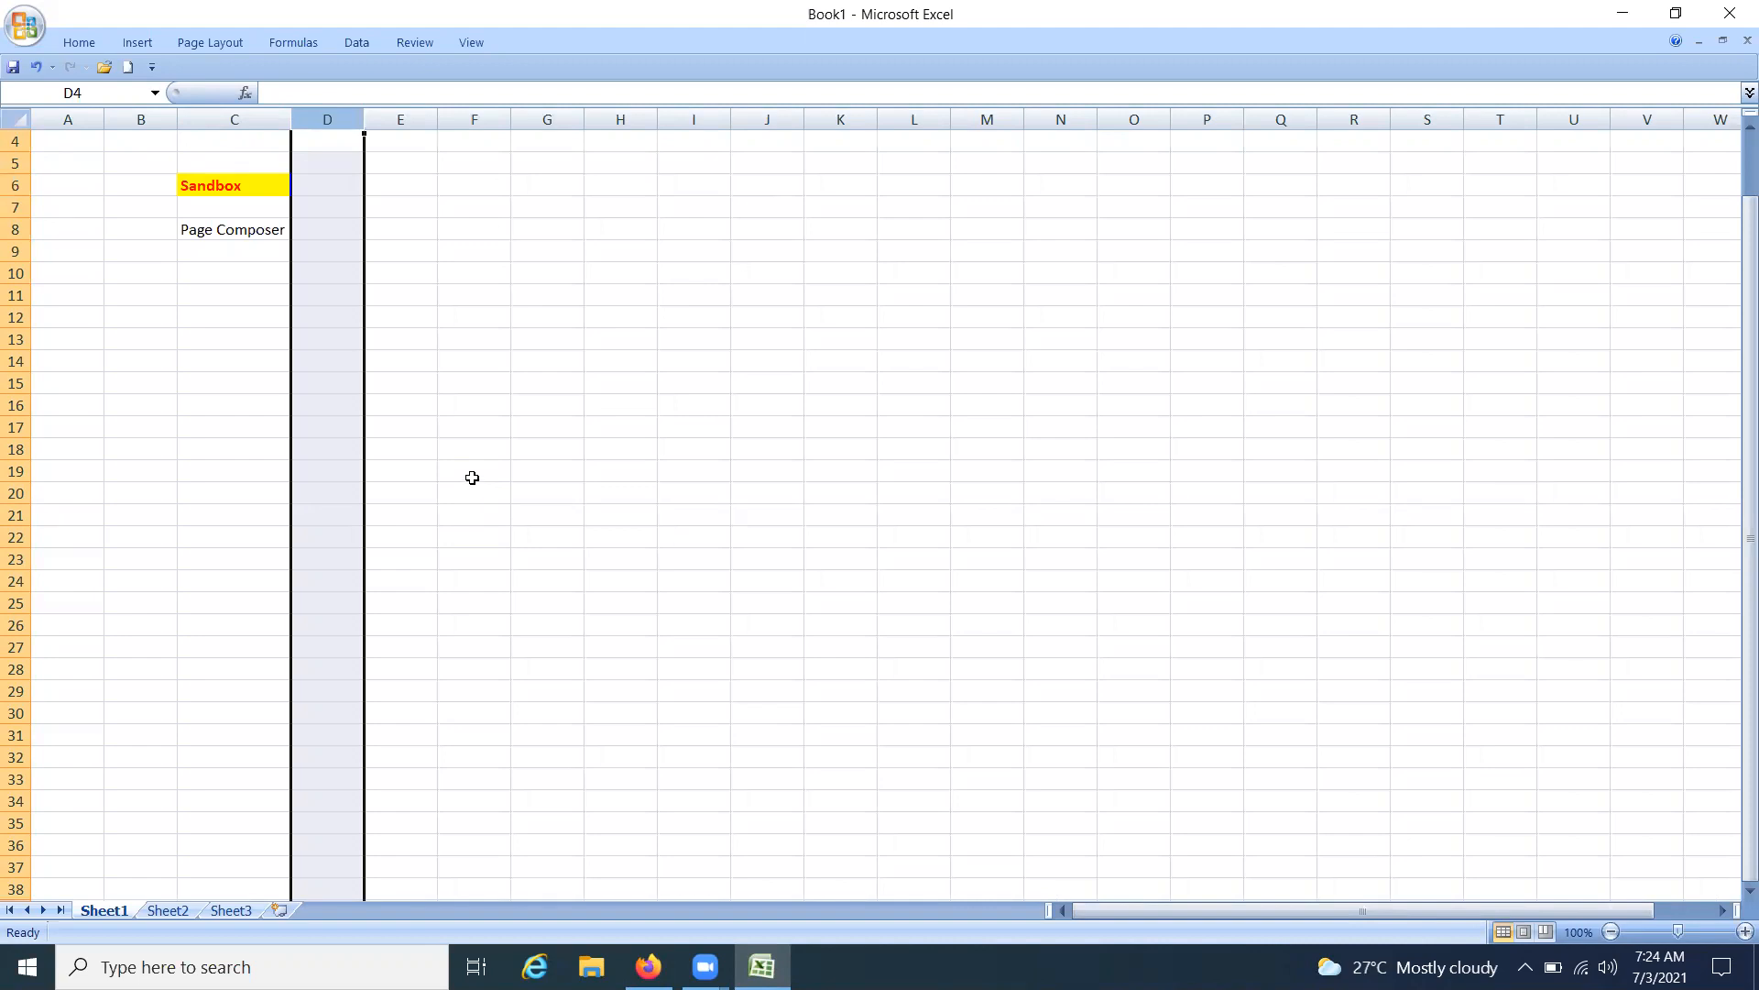
# Switch to the browser and open Purchase Requisitions from the Procurement apps on the home page
pyautogui.click(649, 967)
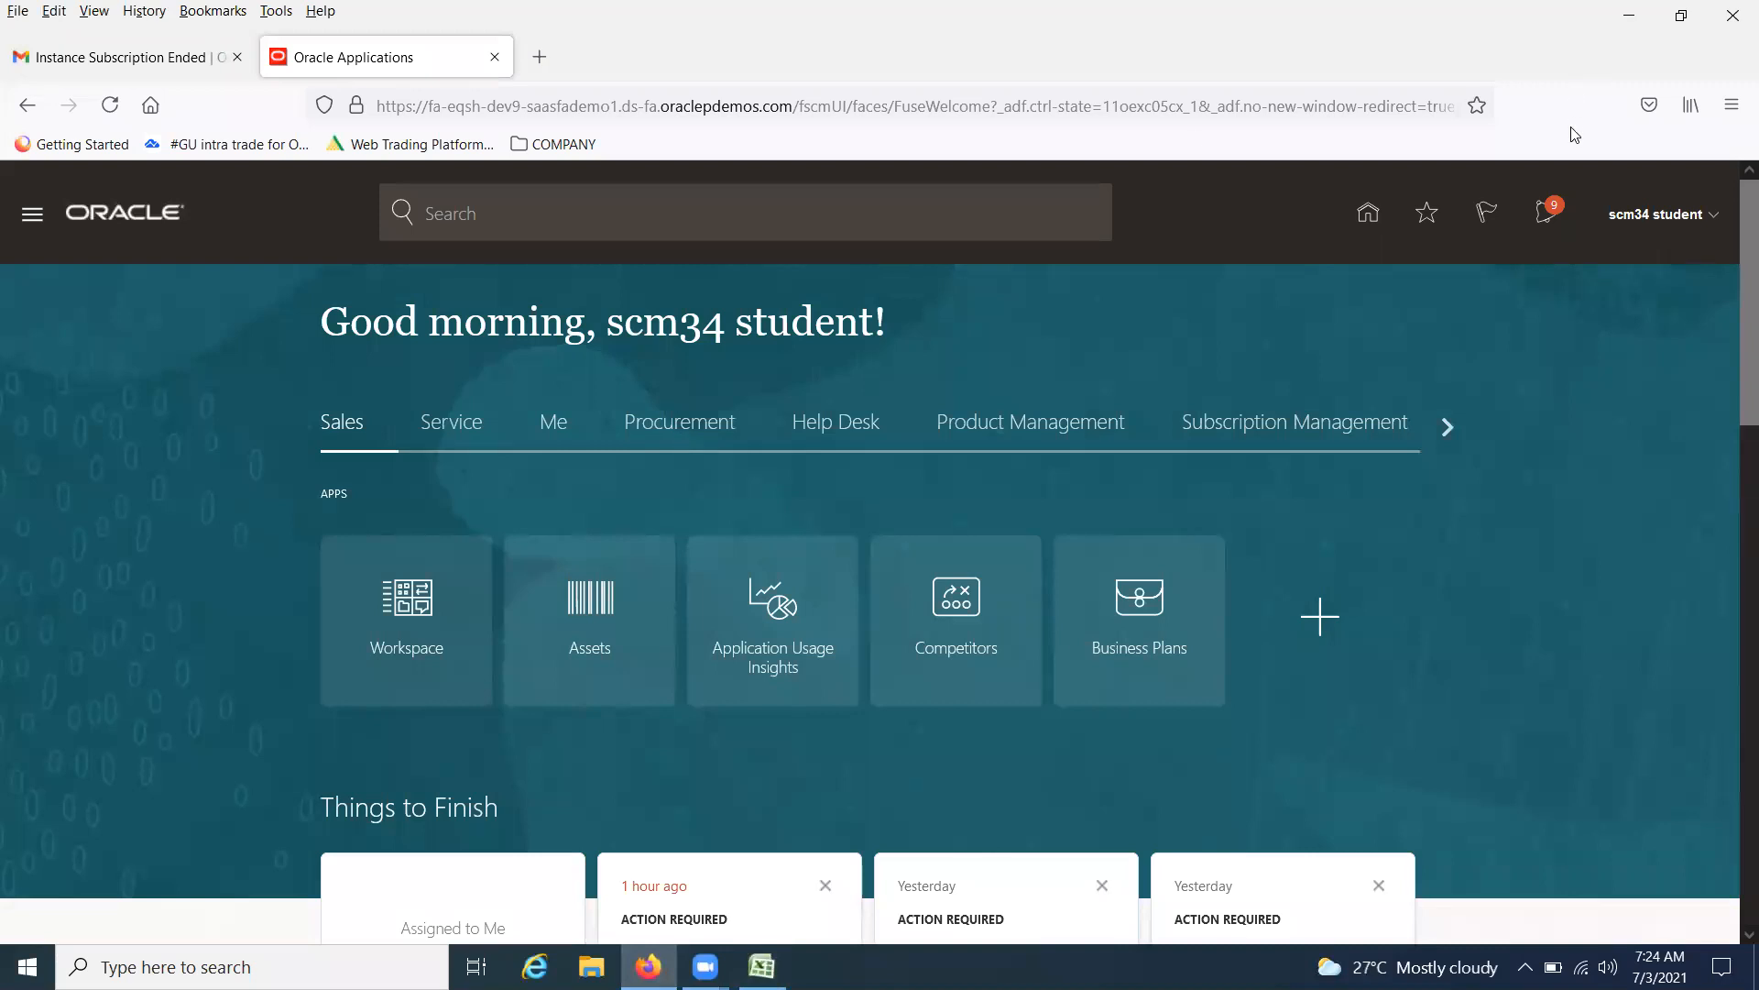
pyautogui.click(1715, 220)
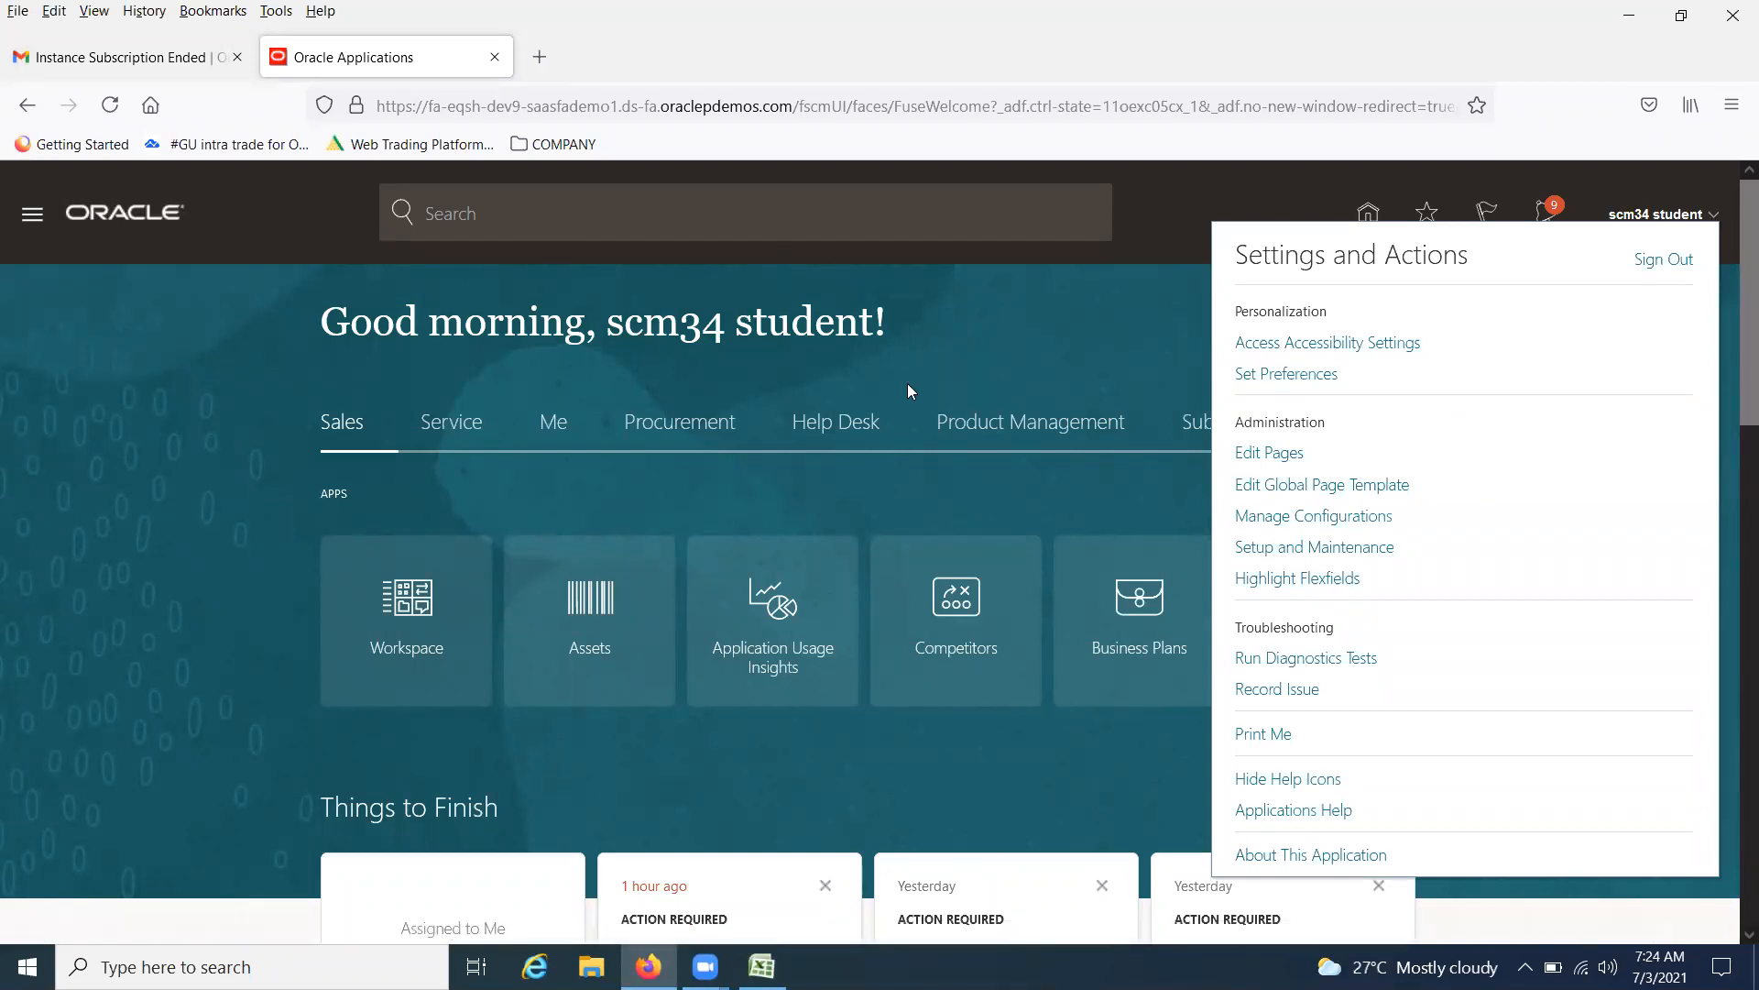
pyautogui.click(683, 429)
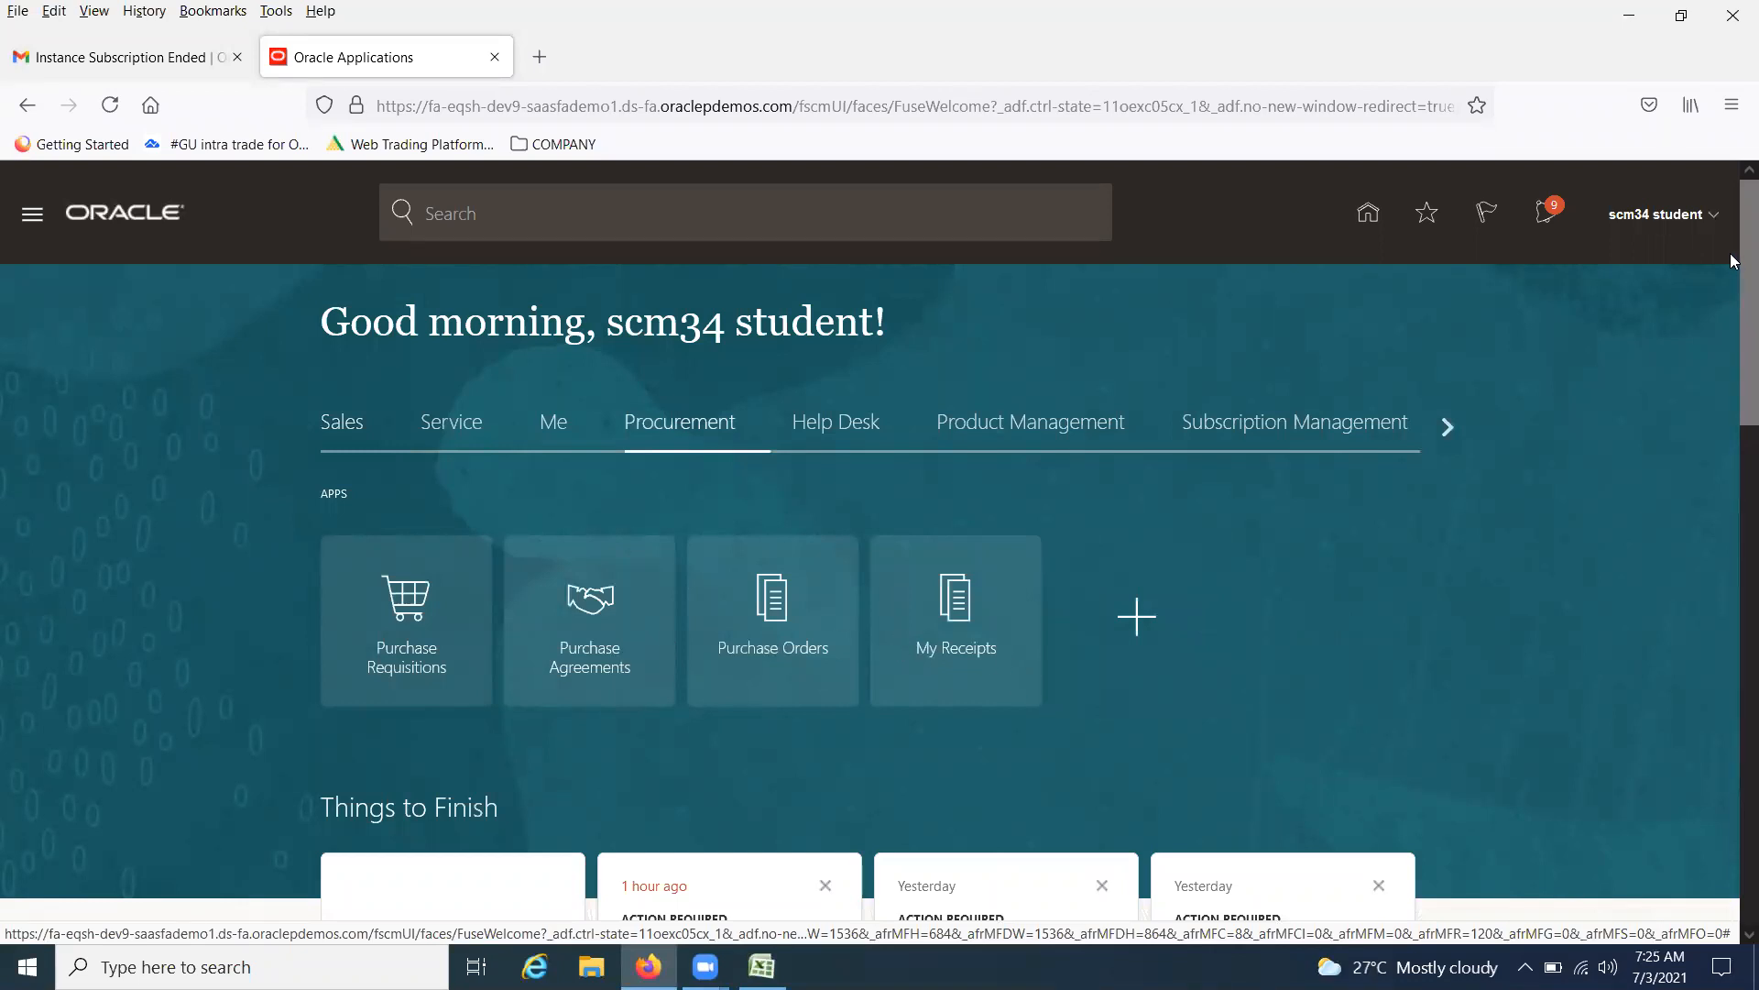
pyautogui.click(424, 615)
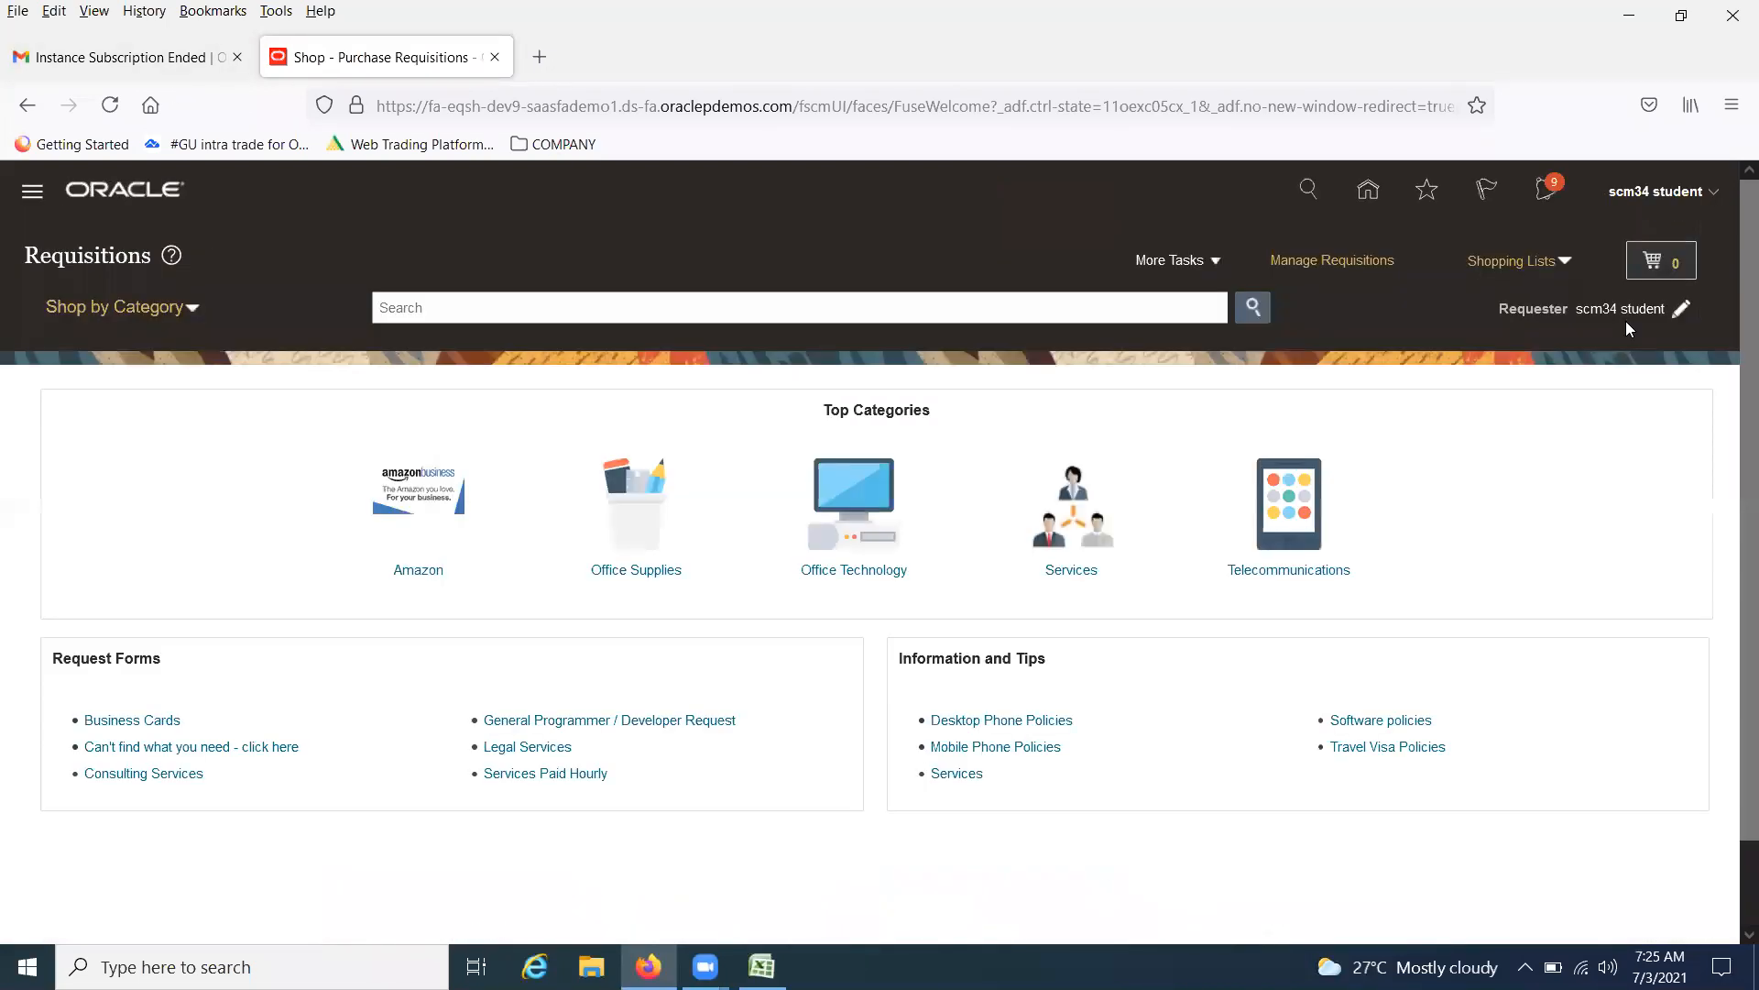
# Try Edit Pages on the Requisitions page and follow the link to activate a sandbox
pyautogui.click(1716, 198)
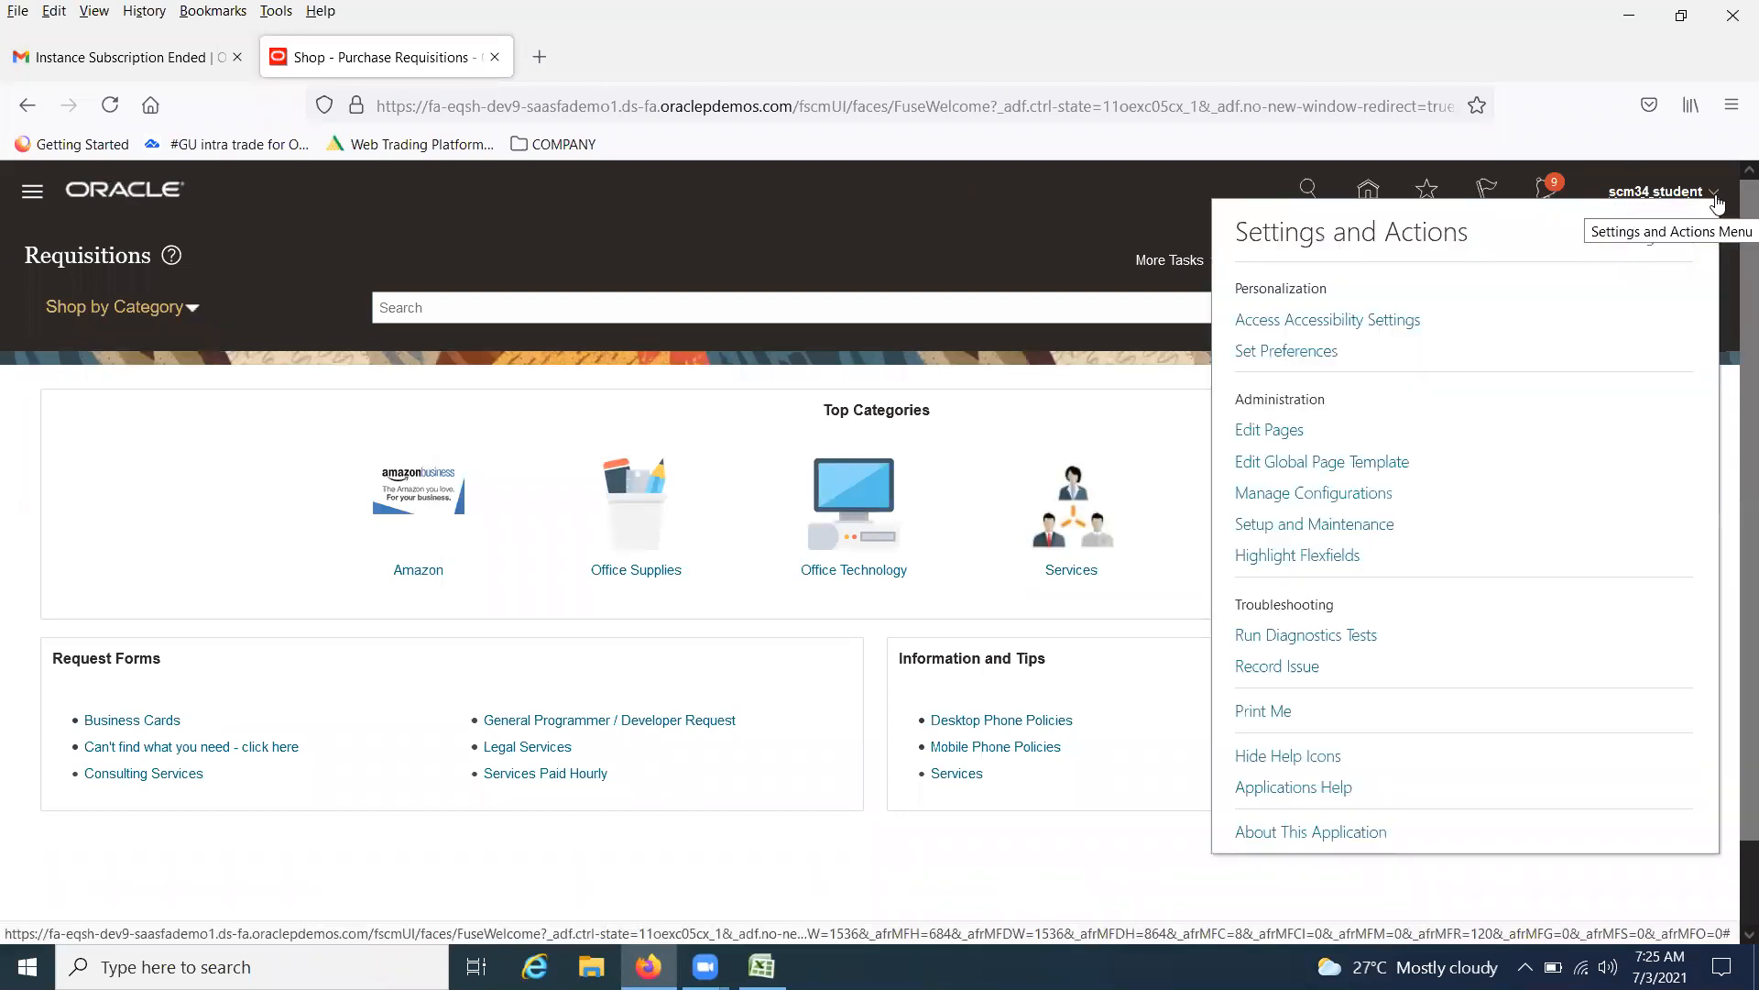
pyautogui.click(1267, 432)
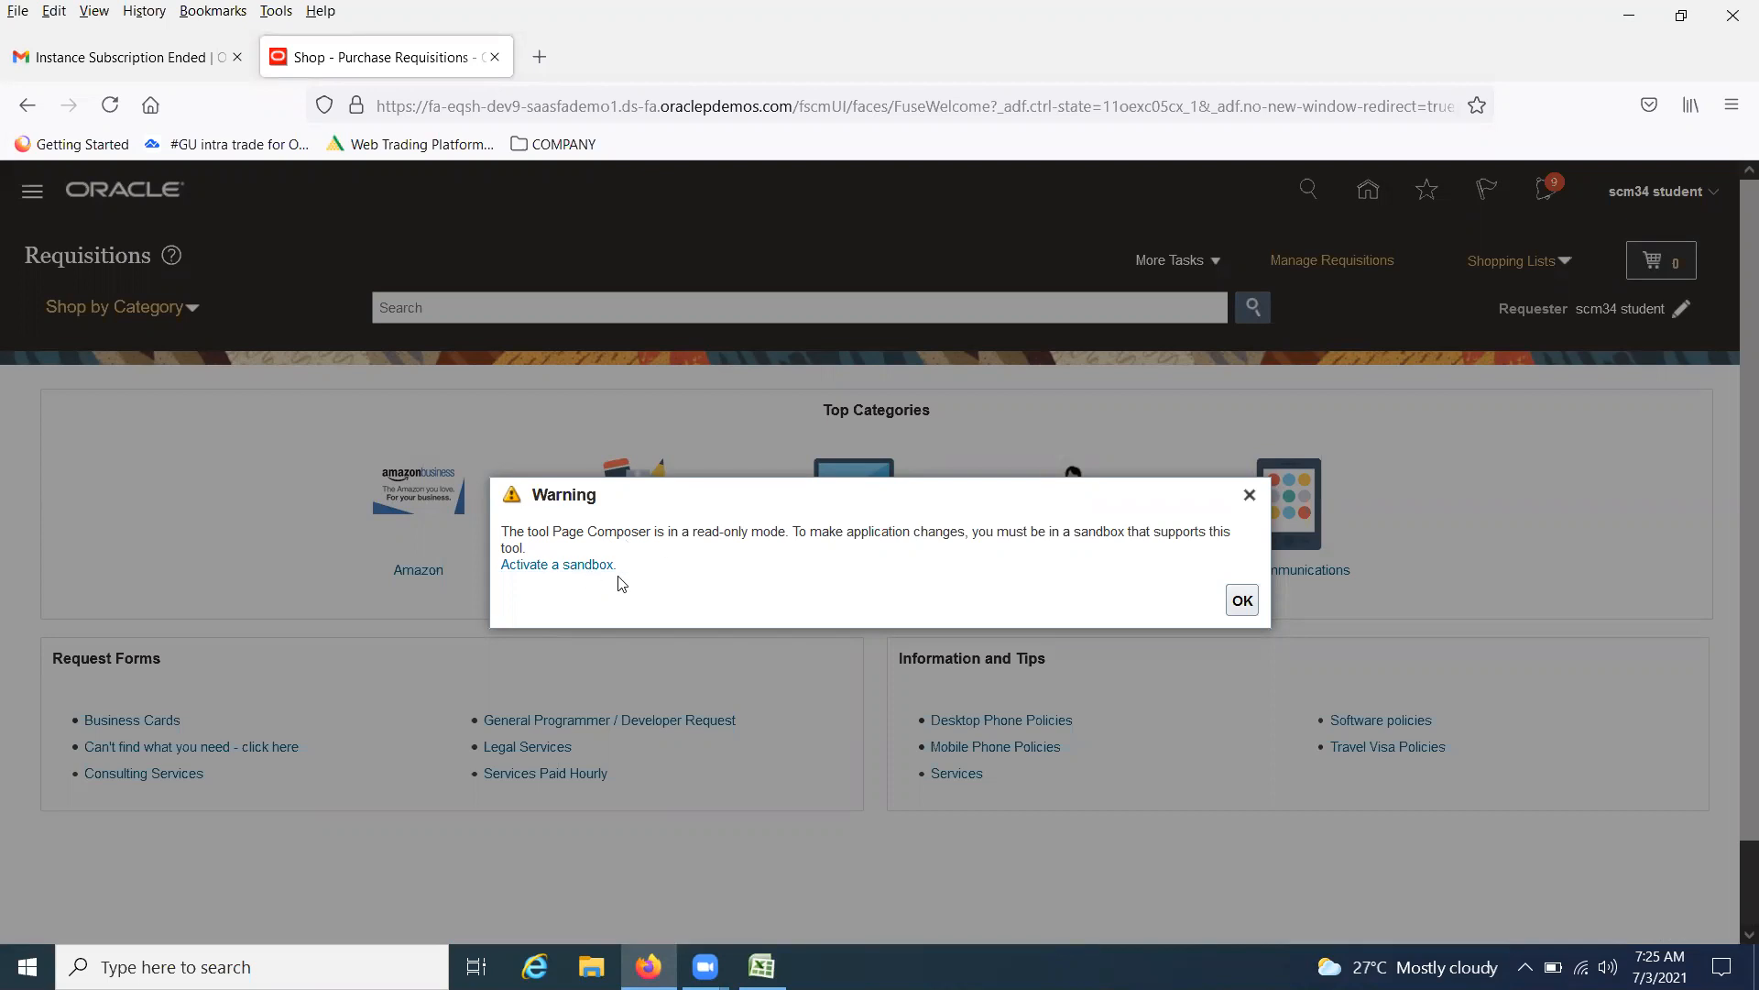
pyautogui.click(539, 566)
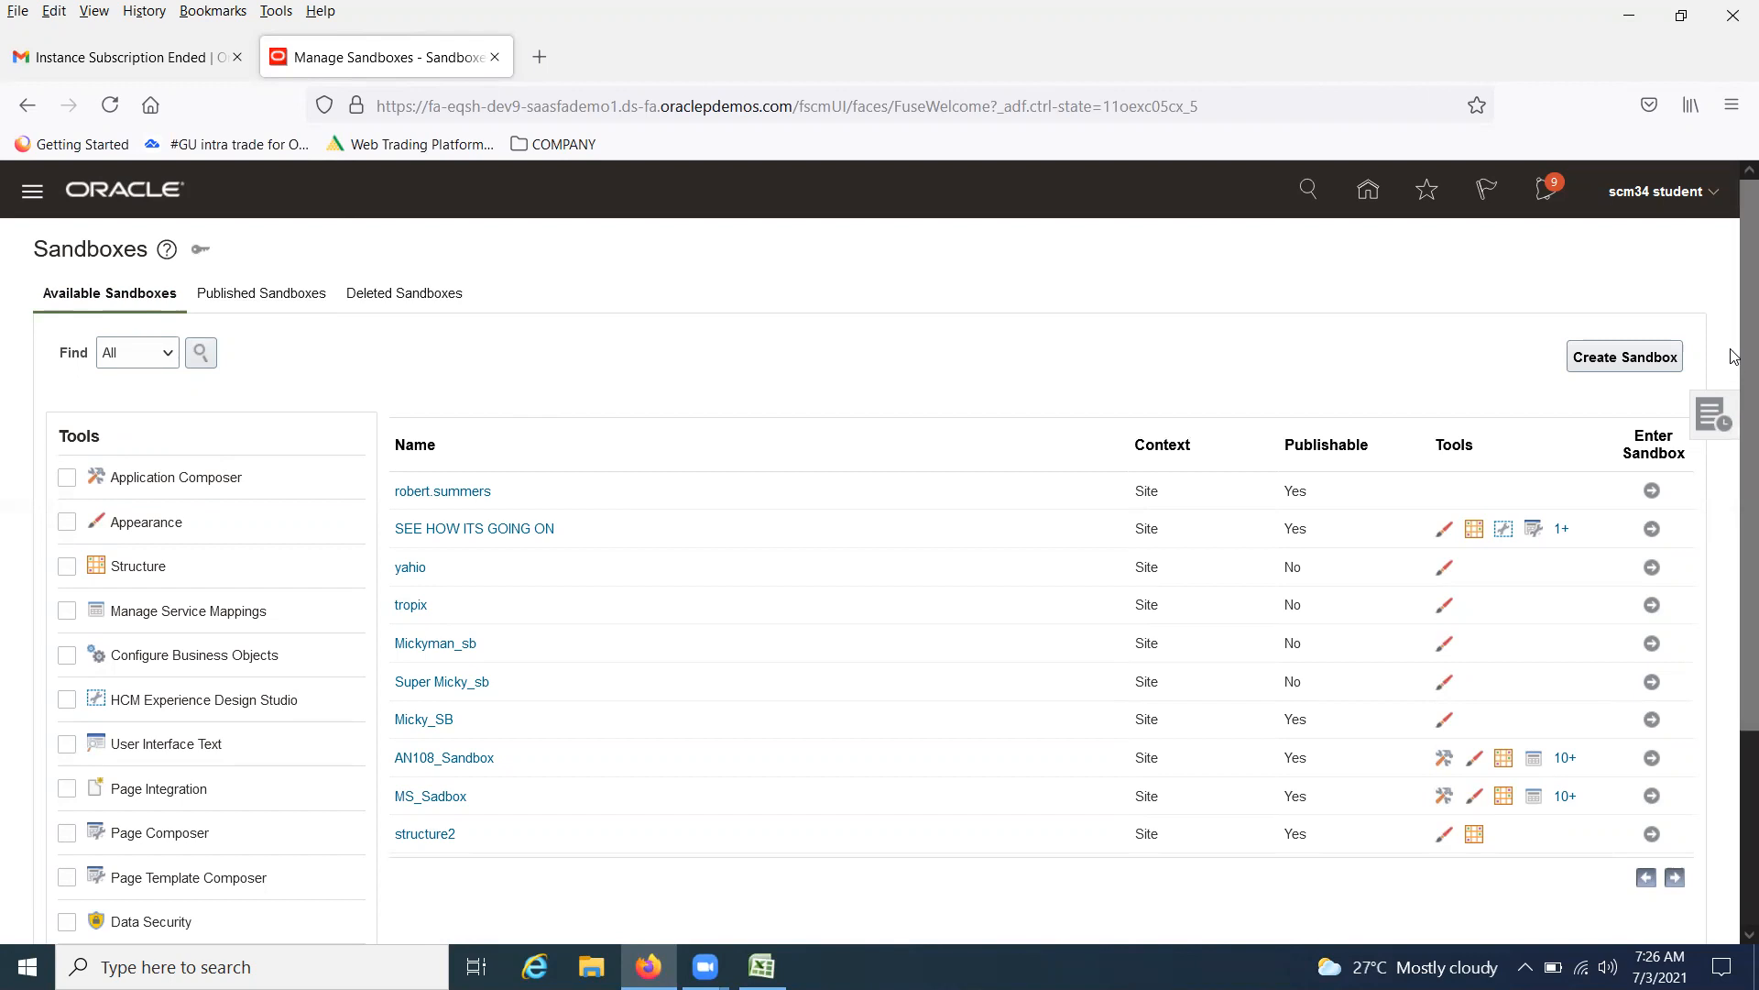
# Filter the available sandboxes by the Page Composer and Page Template Composer tools
pyautogui.moveTo(1734, 339); pyautogui.dragTo(1734, 404)
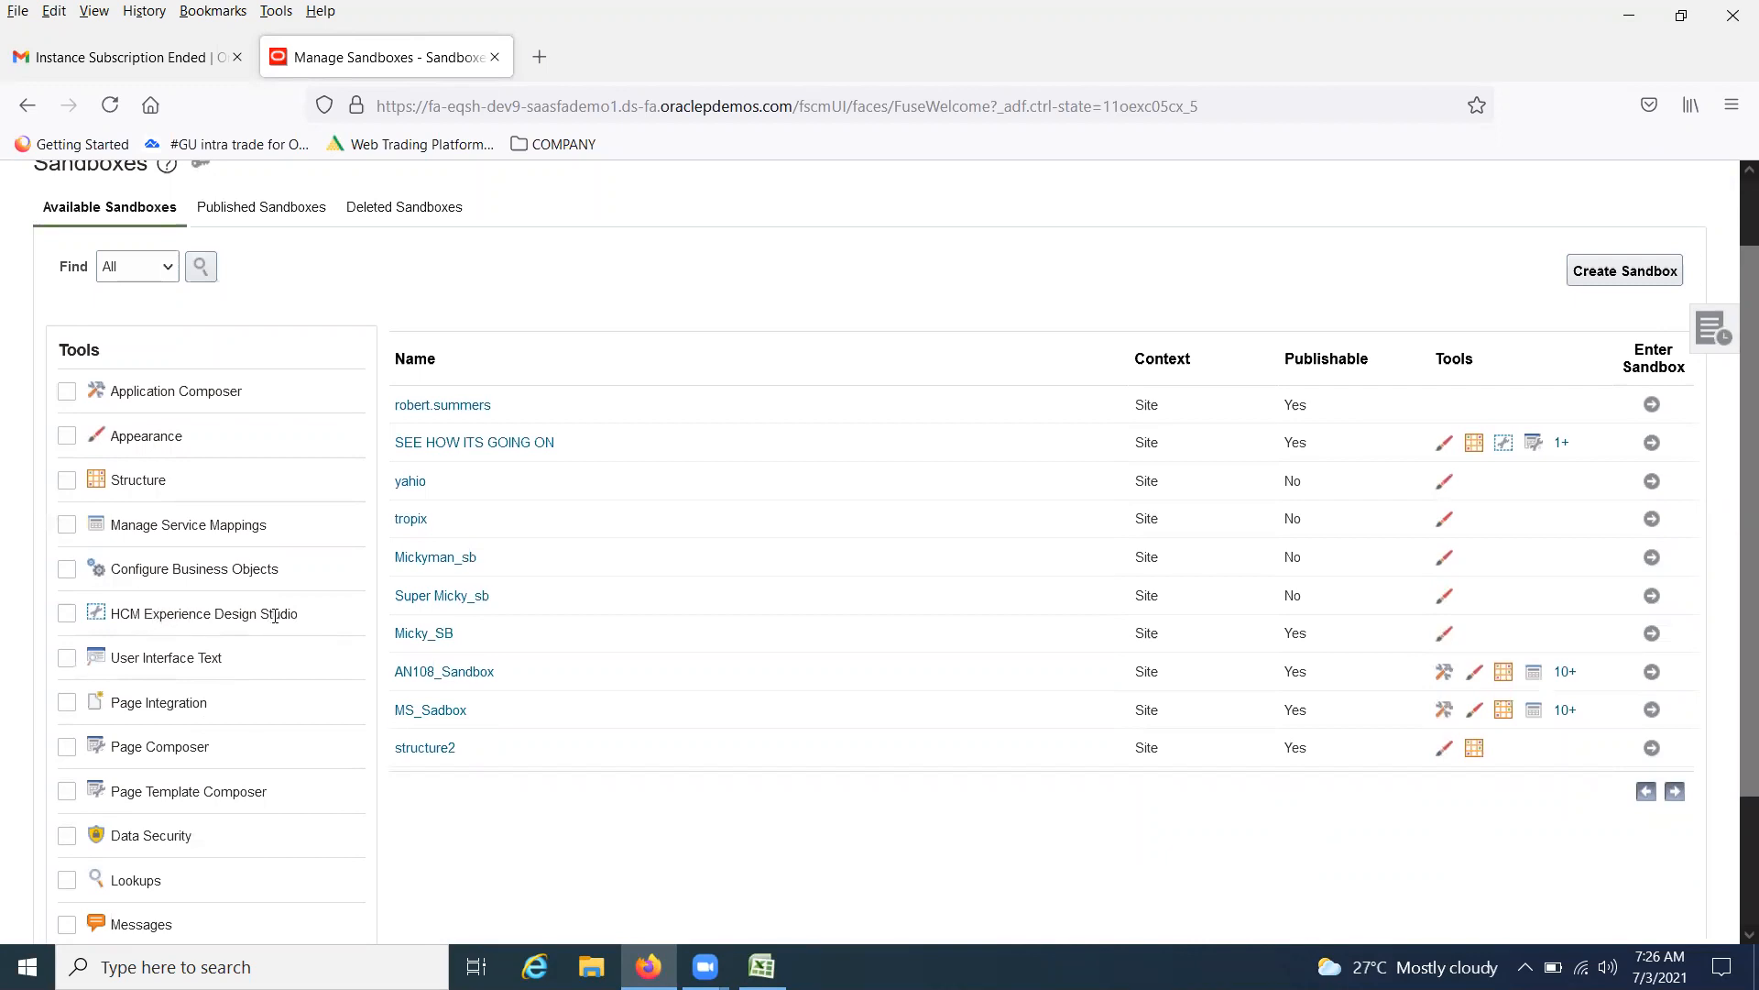
pyautogui.scroll(-3, 291, 651)
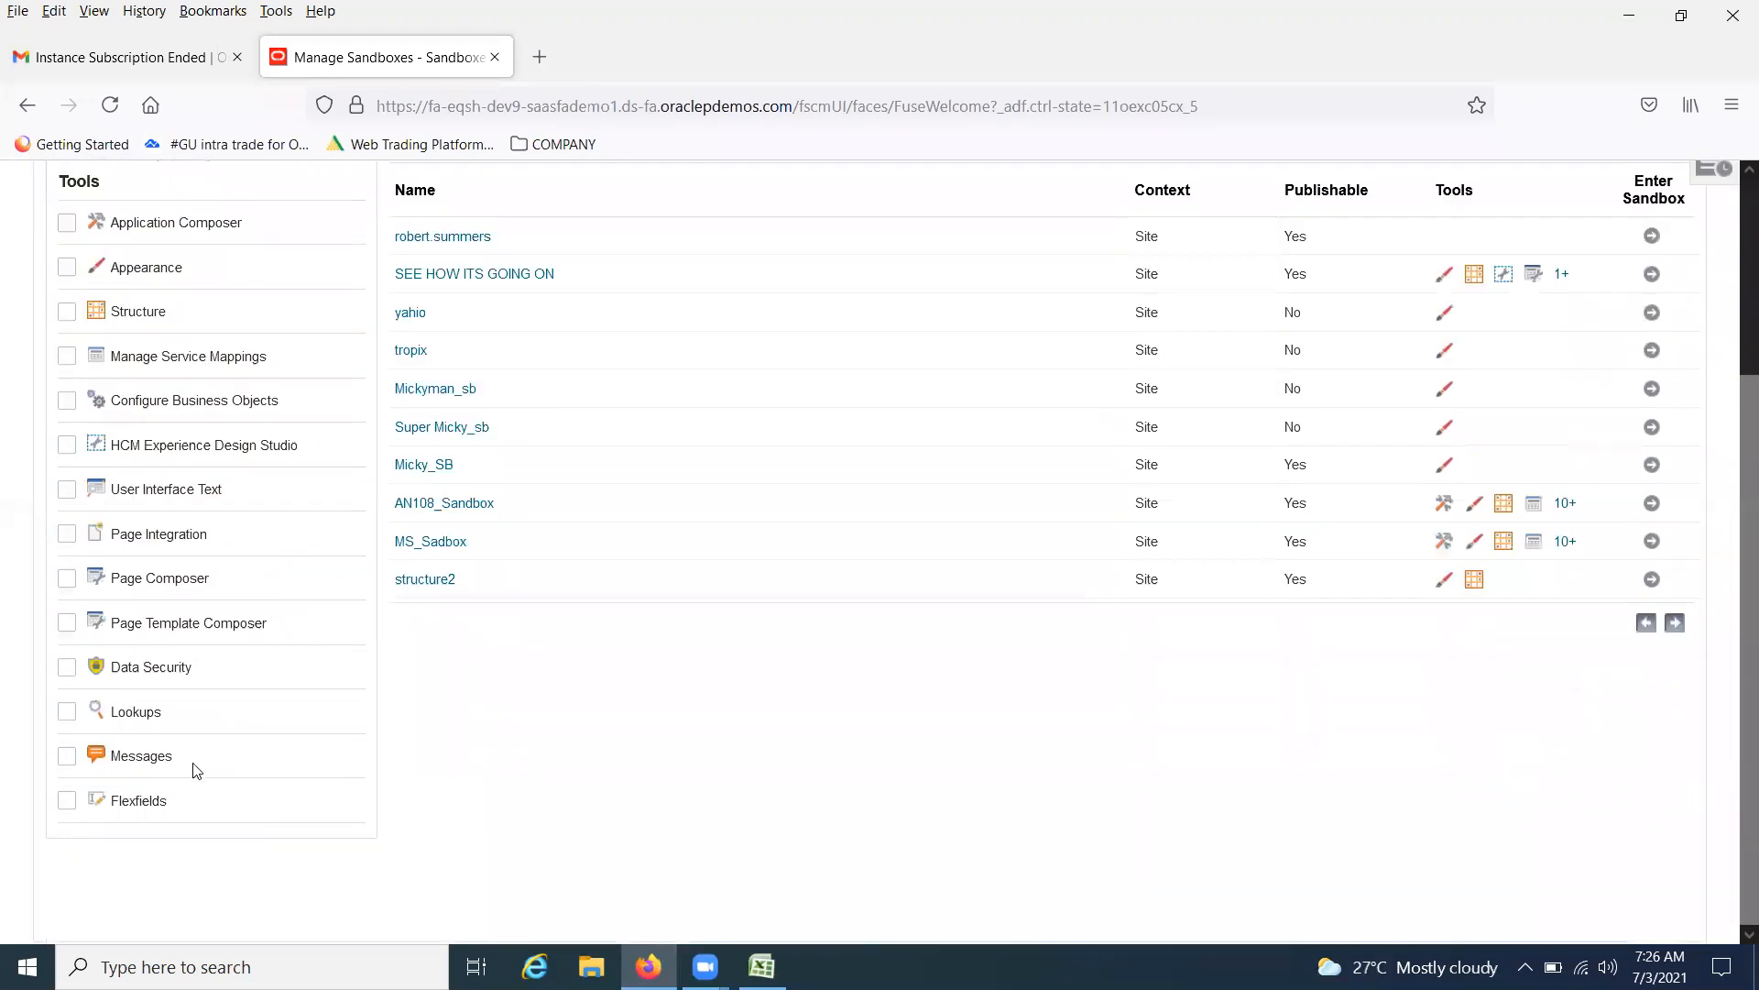
pyautogui.scroll(5, 275, 491)
pyautogui.scroll(-4, 275, 491)
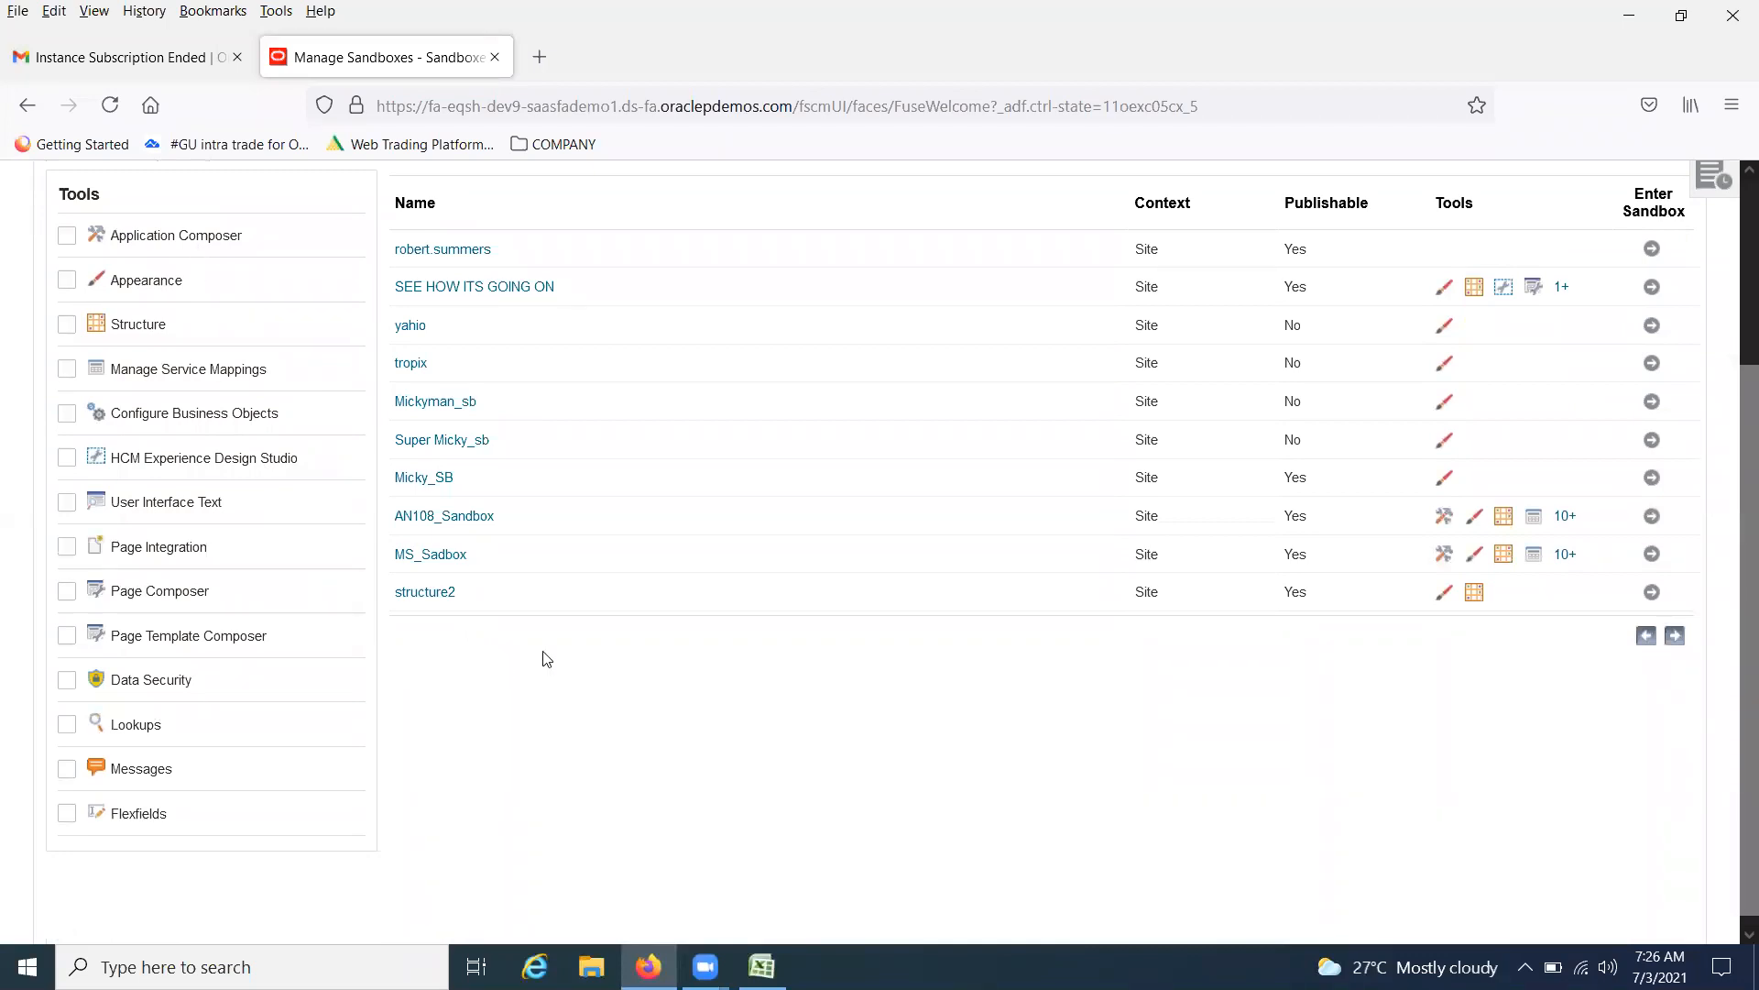
pyautogui.click(64, 594)
pyautogui.click(68, 636)
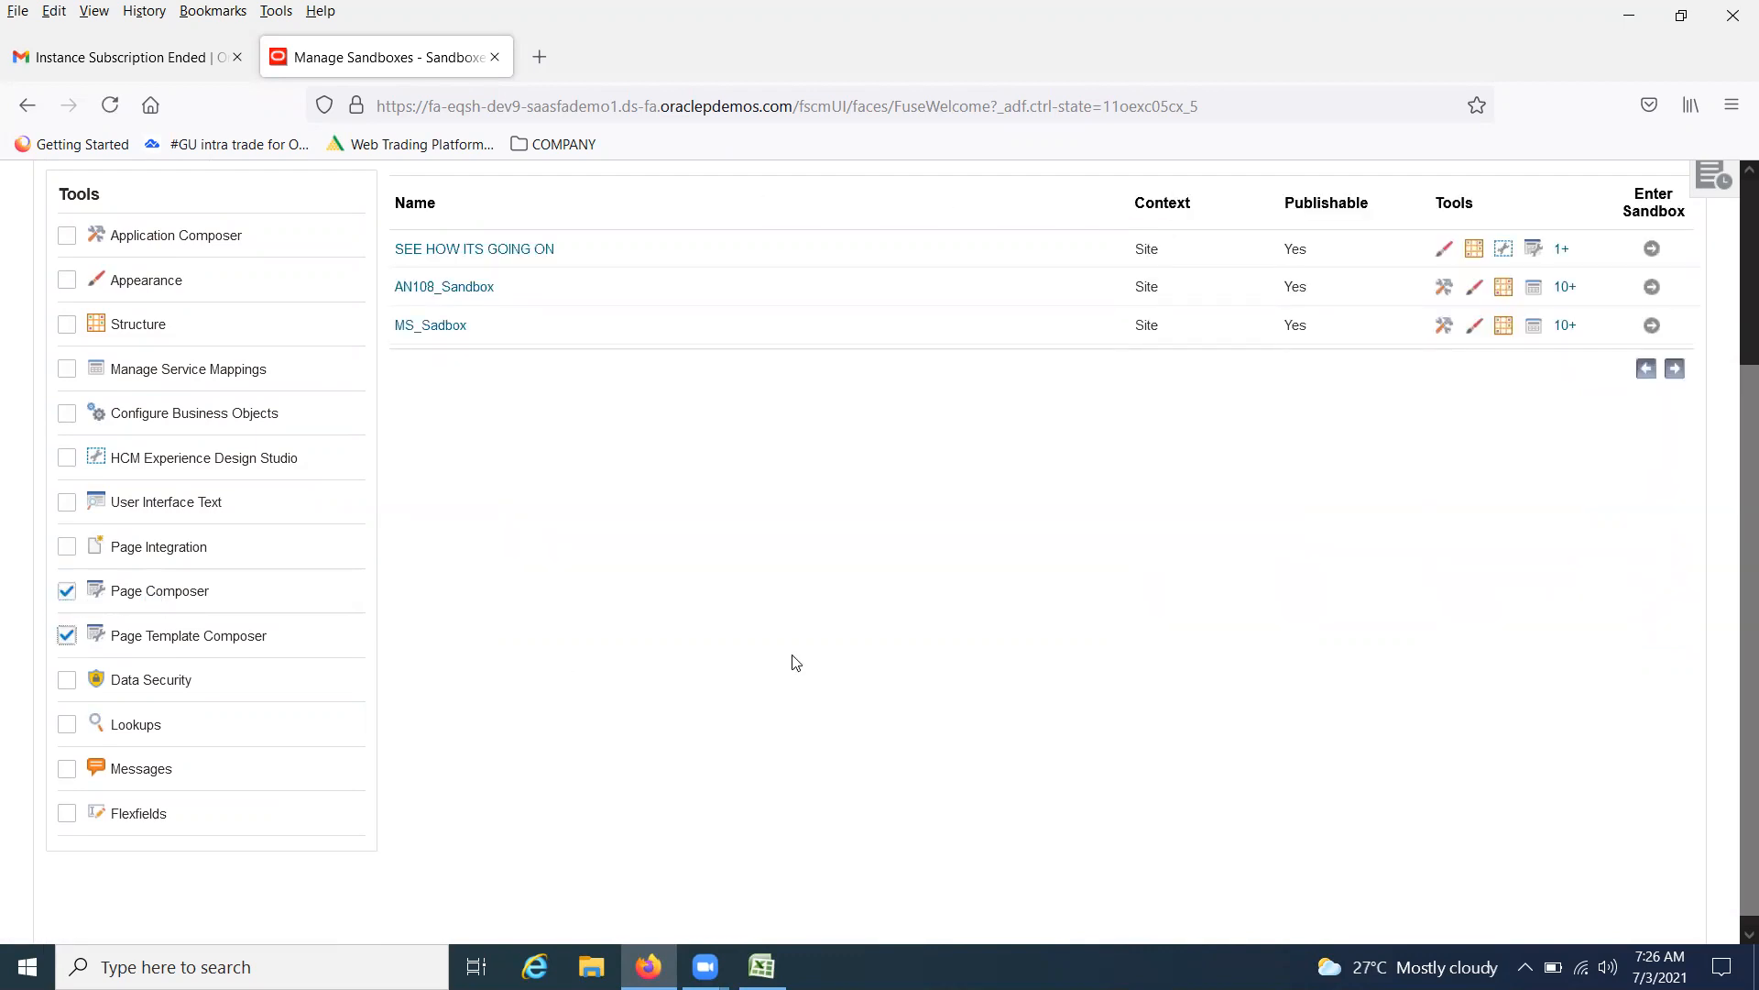
pyautogui.scroll(3, 69, 346)
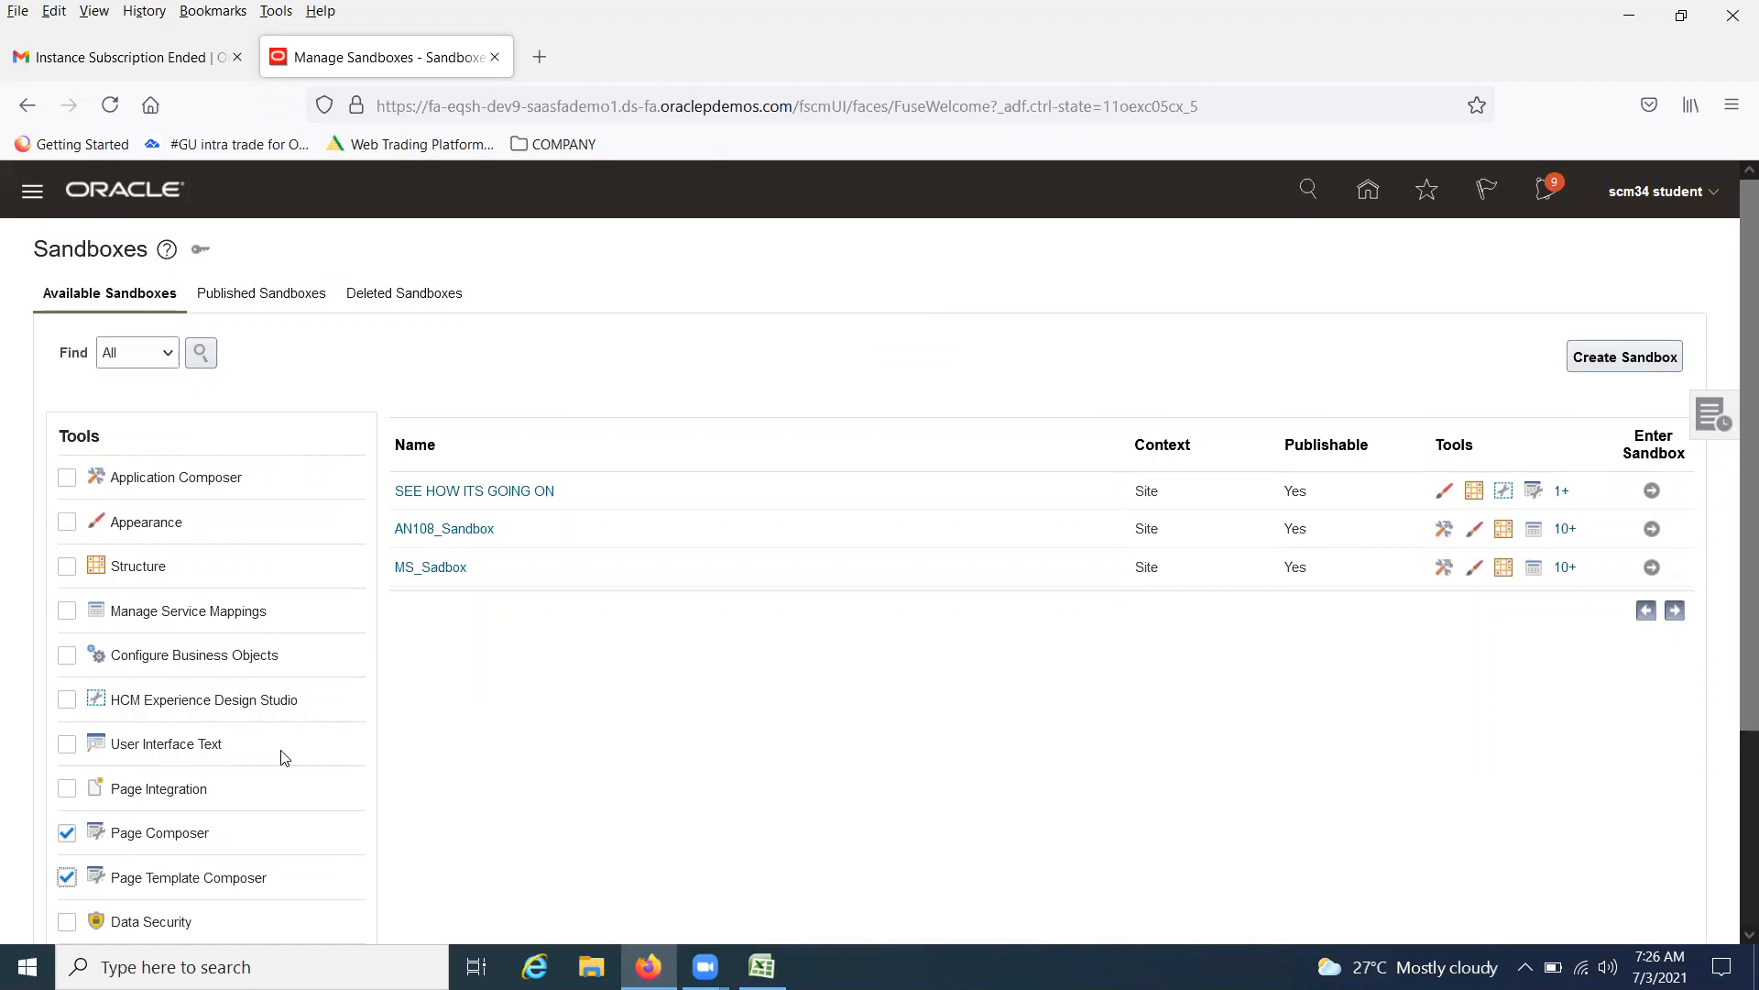
pyautogui.scroll(-2, 284, 756)
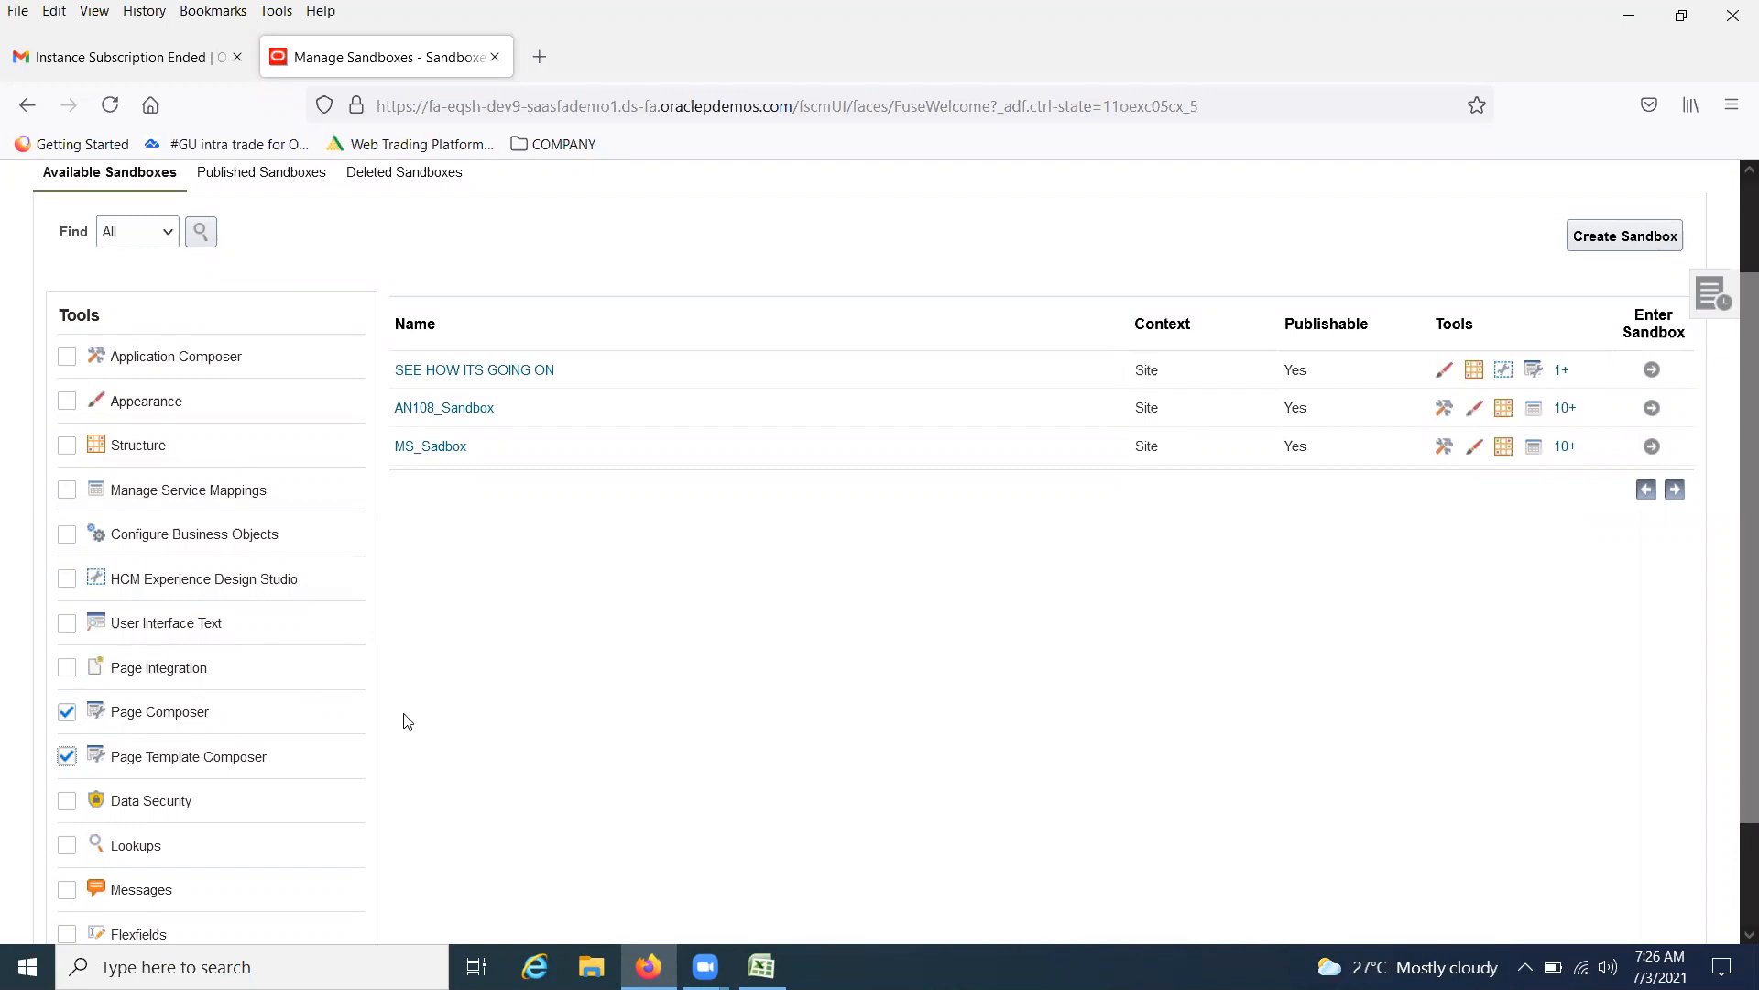
pyautogui.scroll(2, 203, 326)
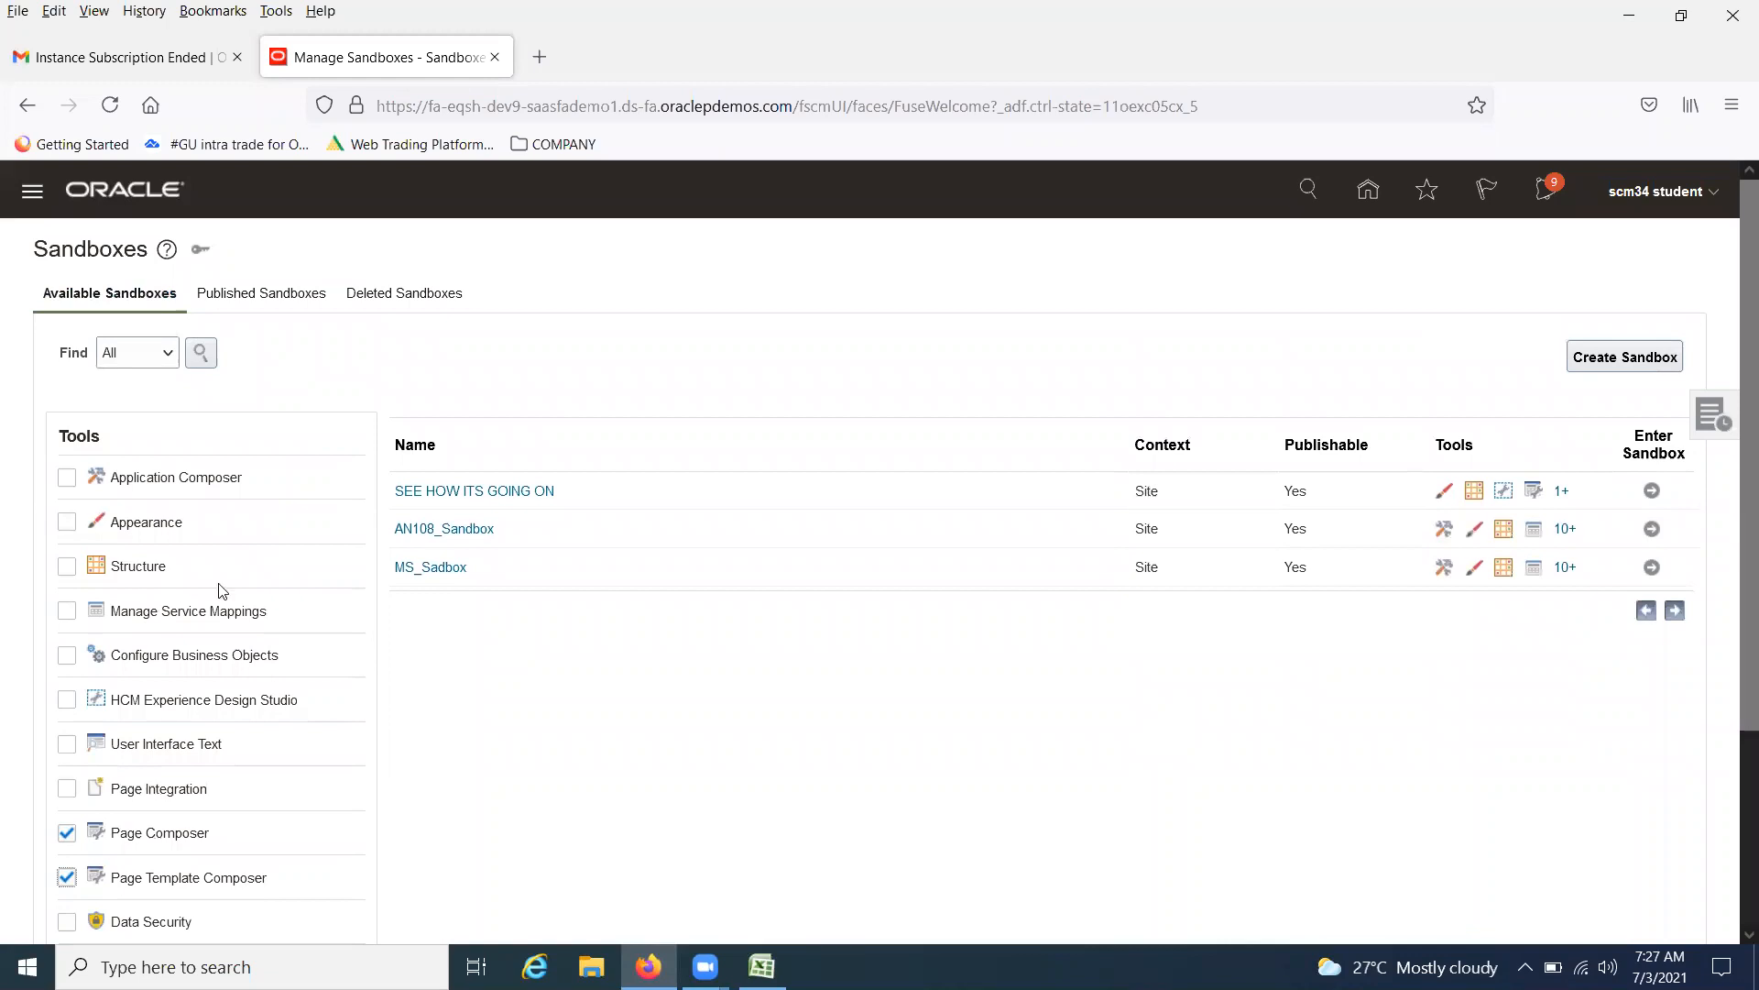
# Start creating a new sandbox named B27_SB_1
pyautogui.click(1614, 358)
pyautogui.click(210, 308)
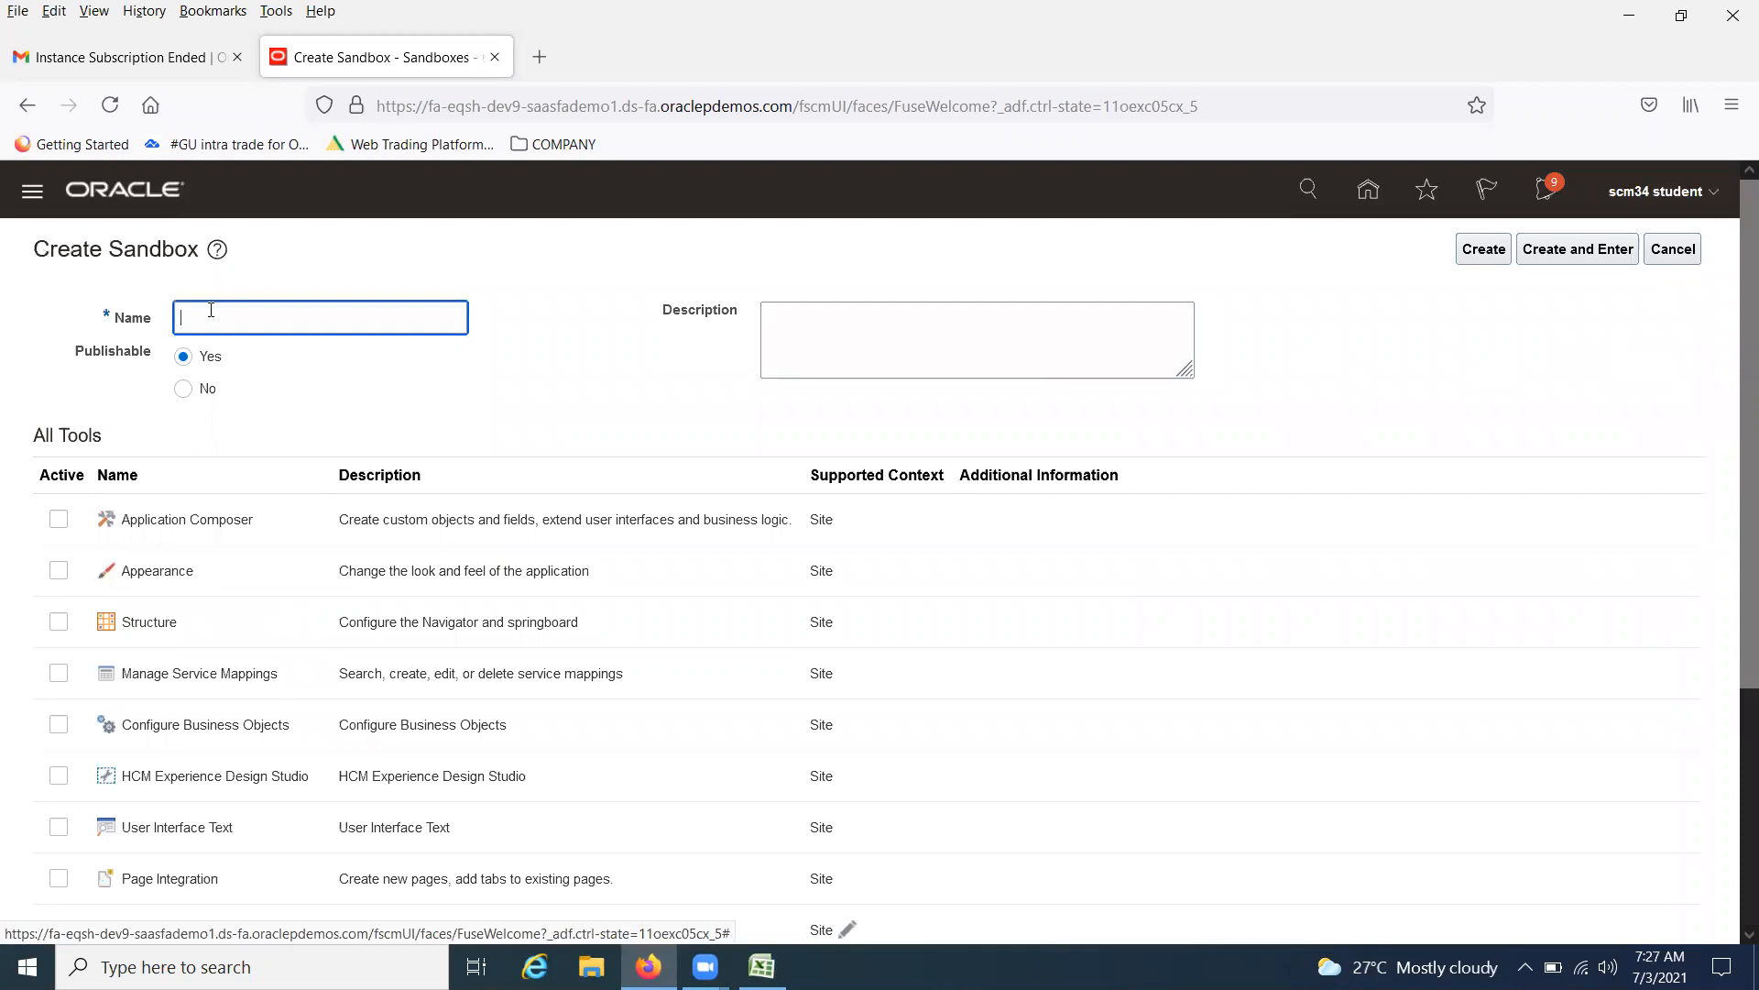
pyautogui.write('B27_SB_1')
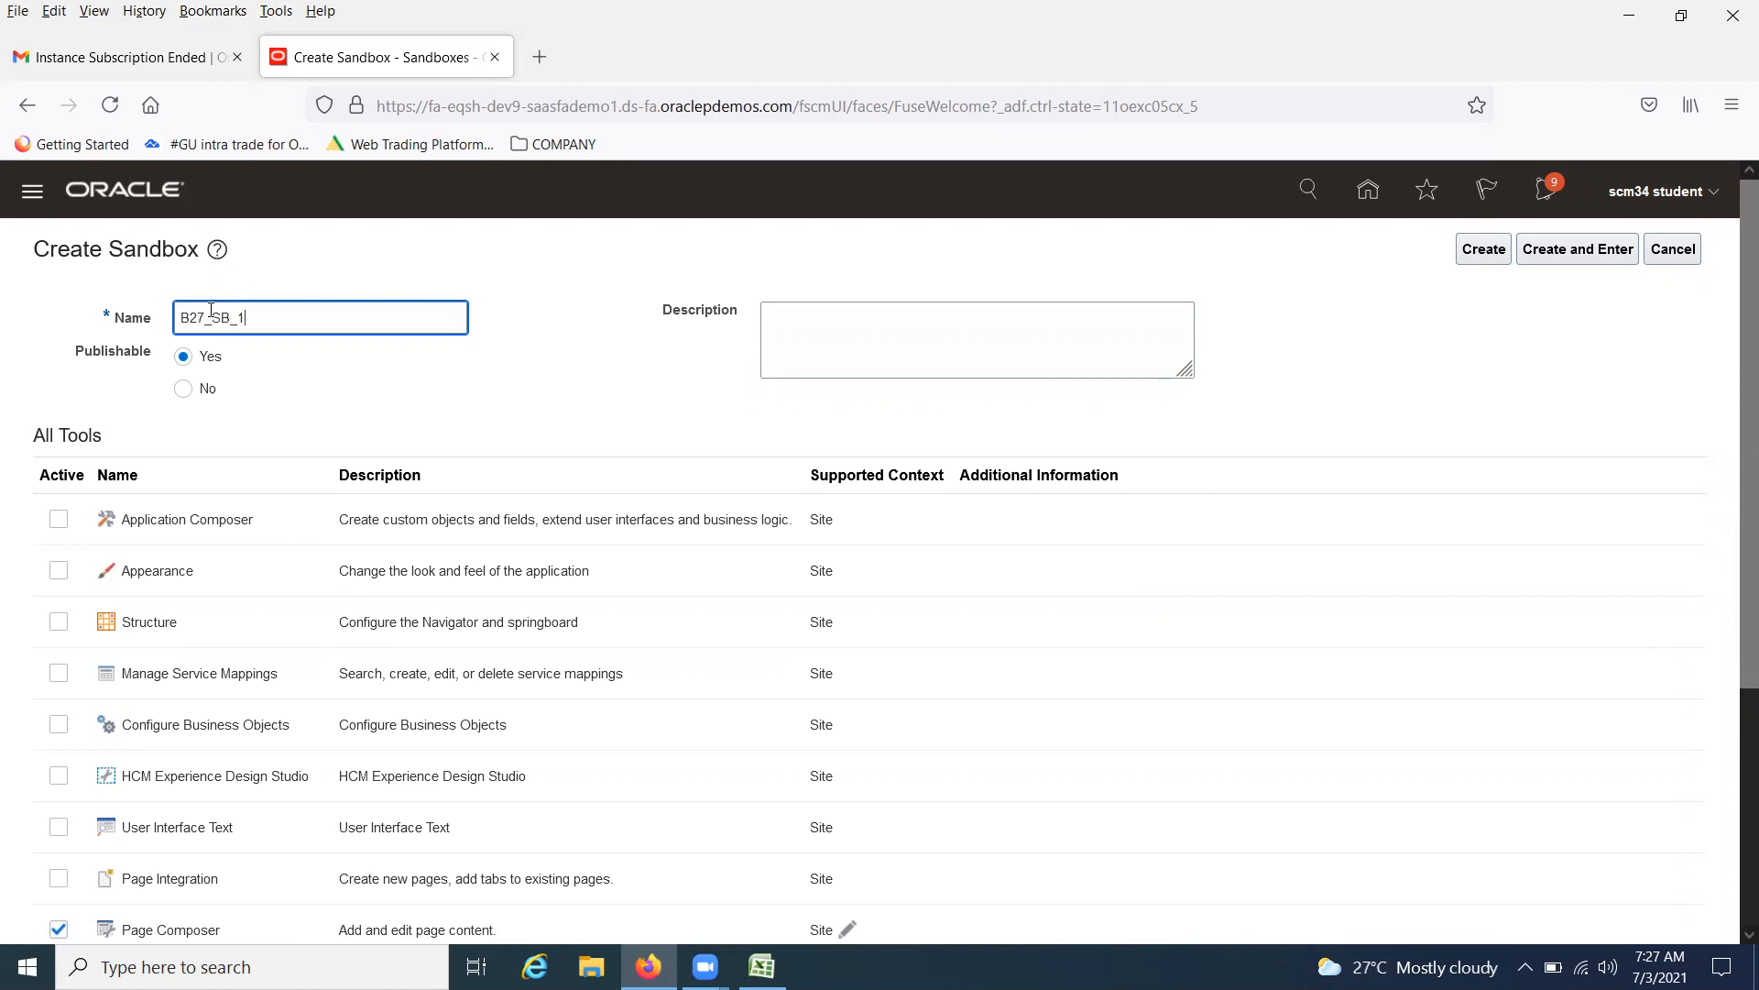
# Copy the sandbox name B27_SB_1 into the Description field
pyautogui.doubleClick(269, 313)
pyautogui.hotkey('ctrl', 'x')
pyautogui.hotkey('ctrl', 'v')
pyautogui.click(935, 333)
pyautogui.hotkey('ctrl', 'v')
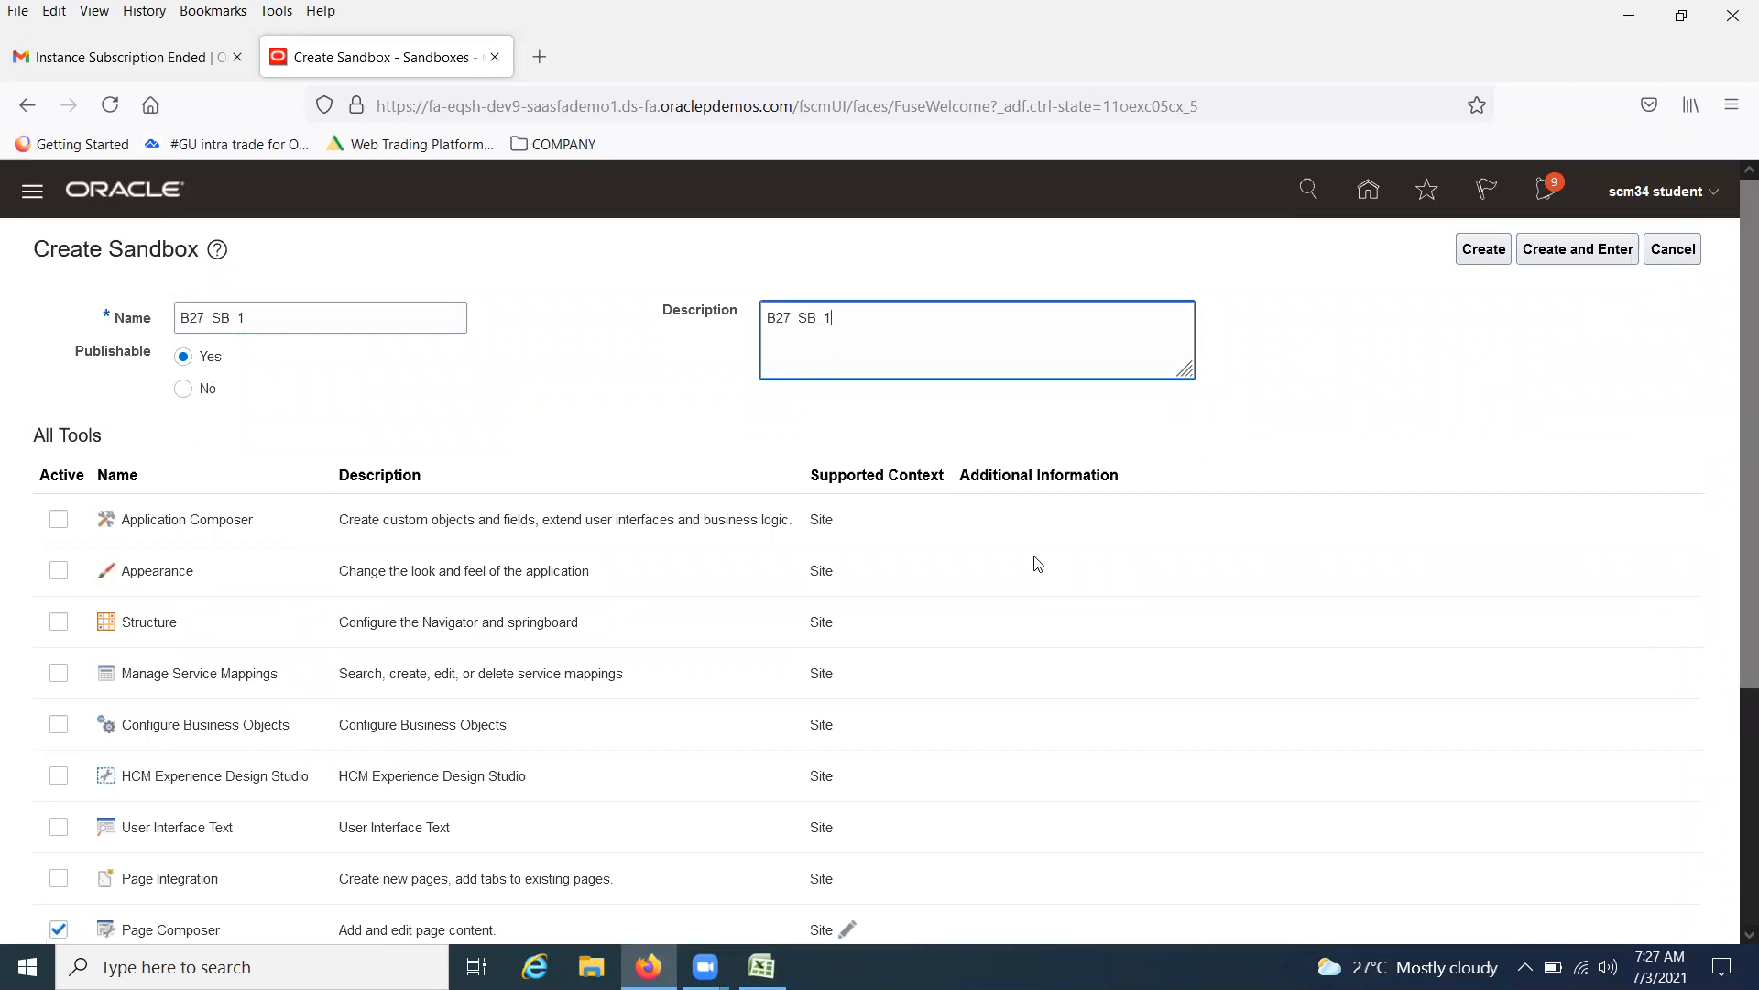
# Activate the Page Composer and Page Template Composer tools for the new sandbox
pyautogui.scroll(-3, 302, 401)
pyautogui.scroll(3, 288, 284)
pyautogui.scroll(-3, 320, 540)
pyautogui.click(58, 595)
pyautogui.click(57, 645)
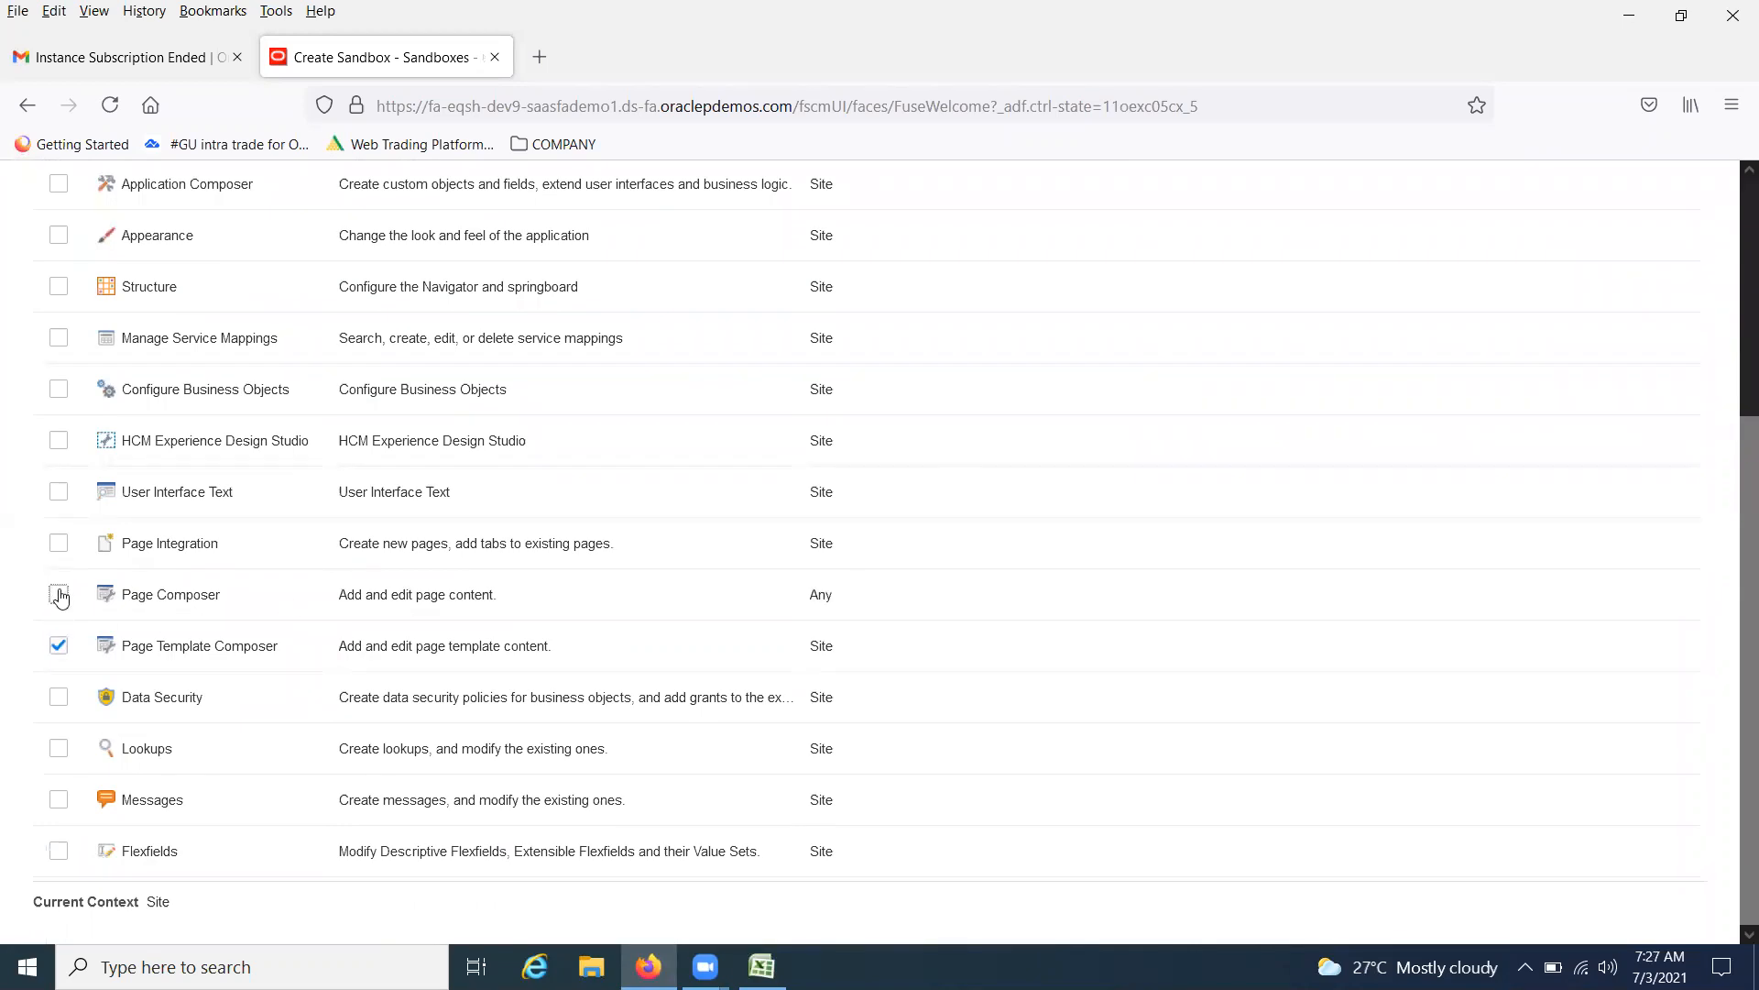
pyautogui.click(57, 598)
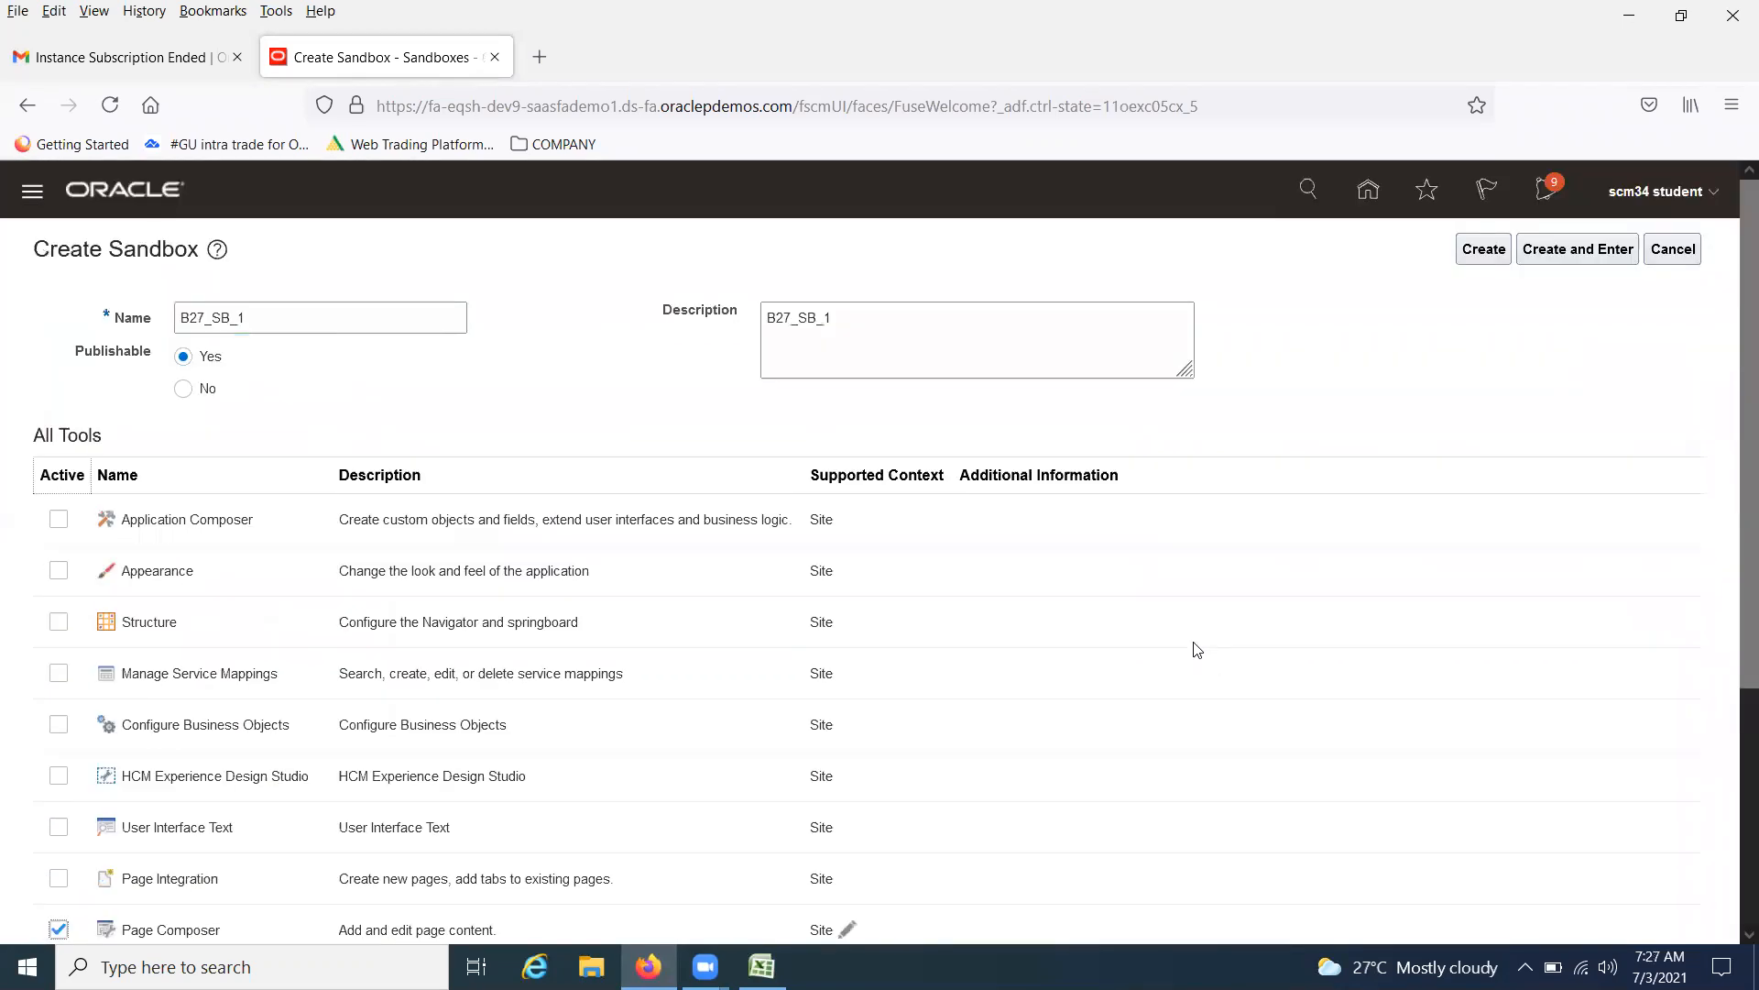
pyautogui.click(57, 645)
# Create the sandbox and enter B27_SB_1 from the sandbox list
pyautogui.click(1482, 257)
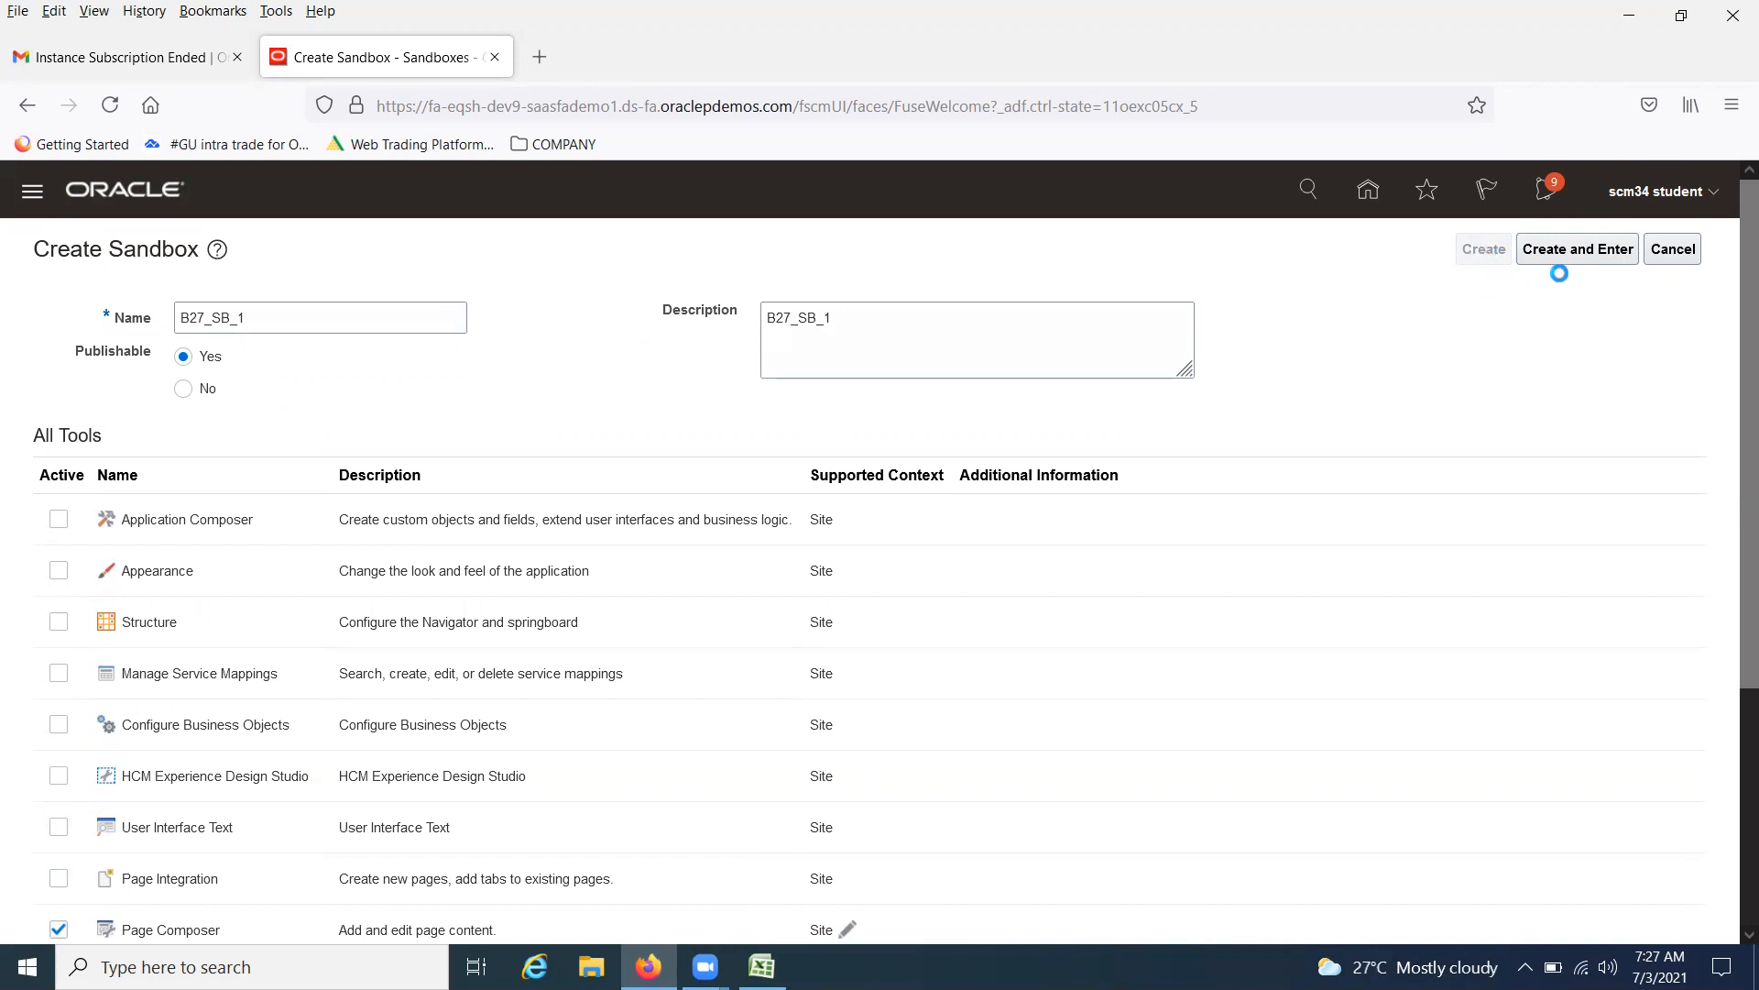
pyautogui.click(1628, 263)
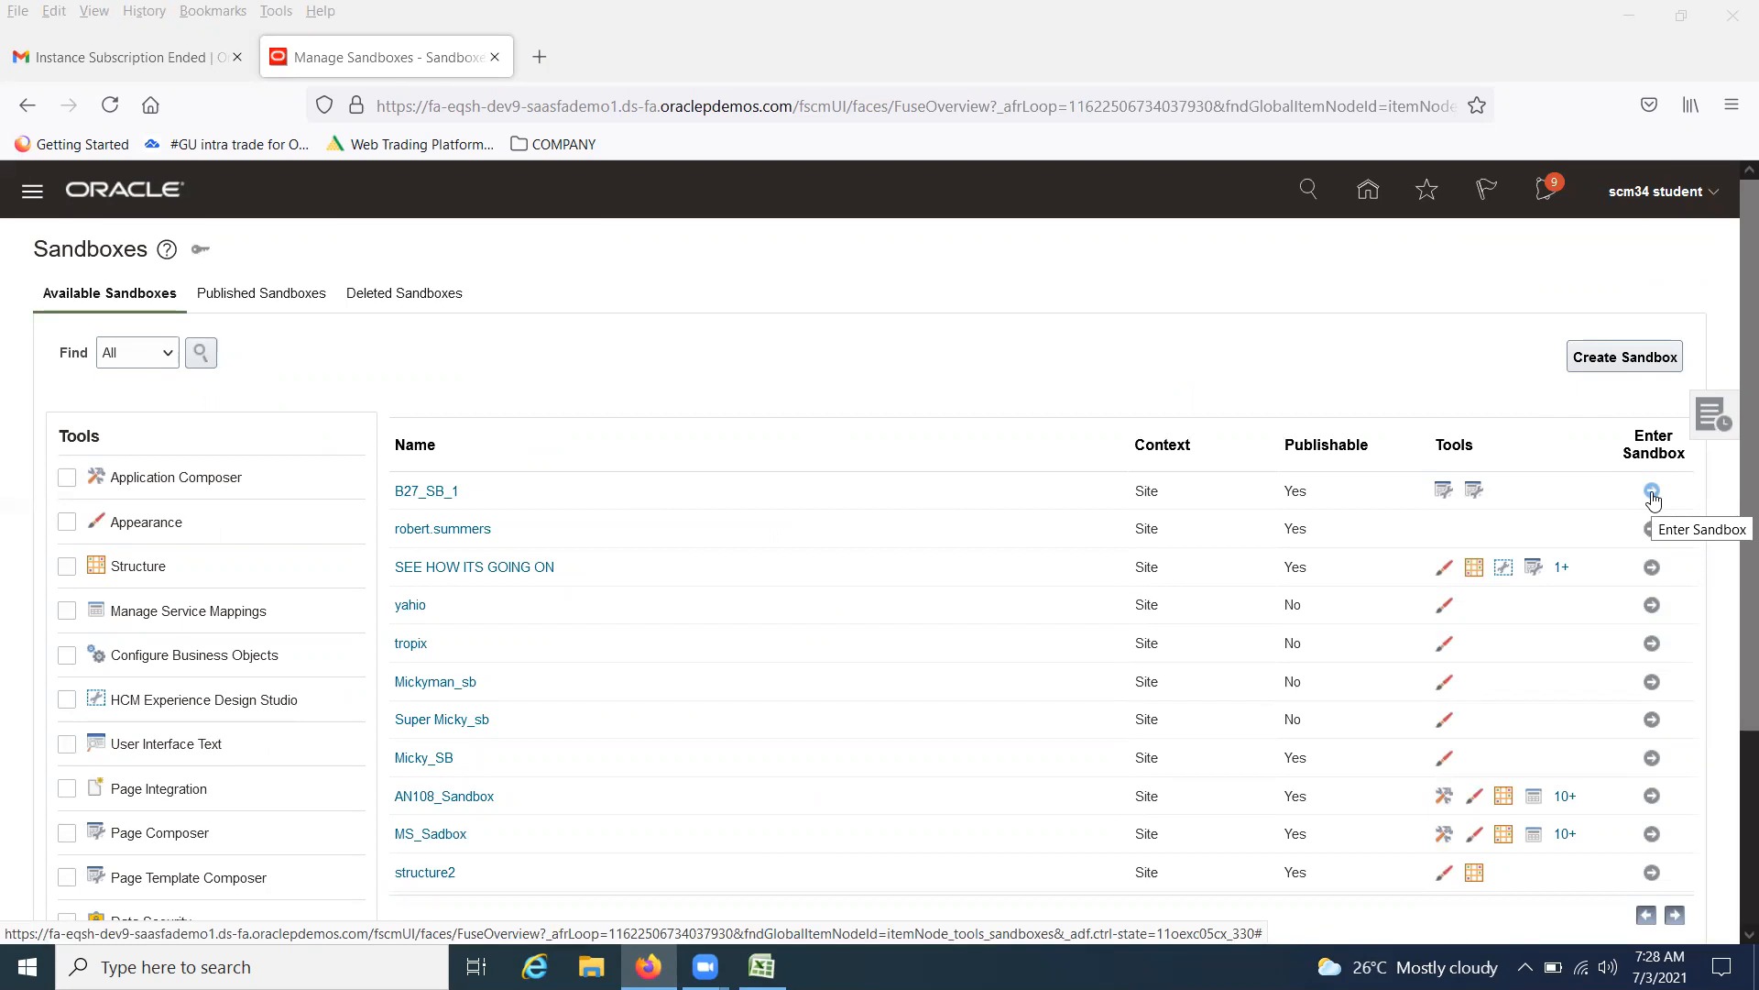
pyautogui.click(1652, 495)
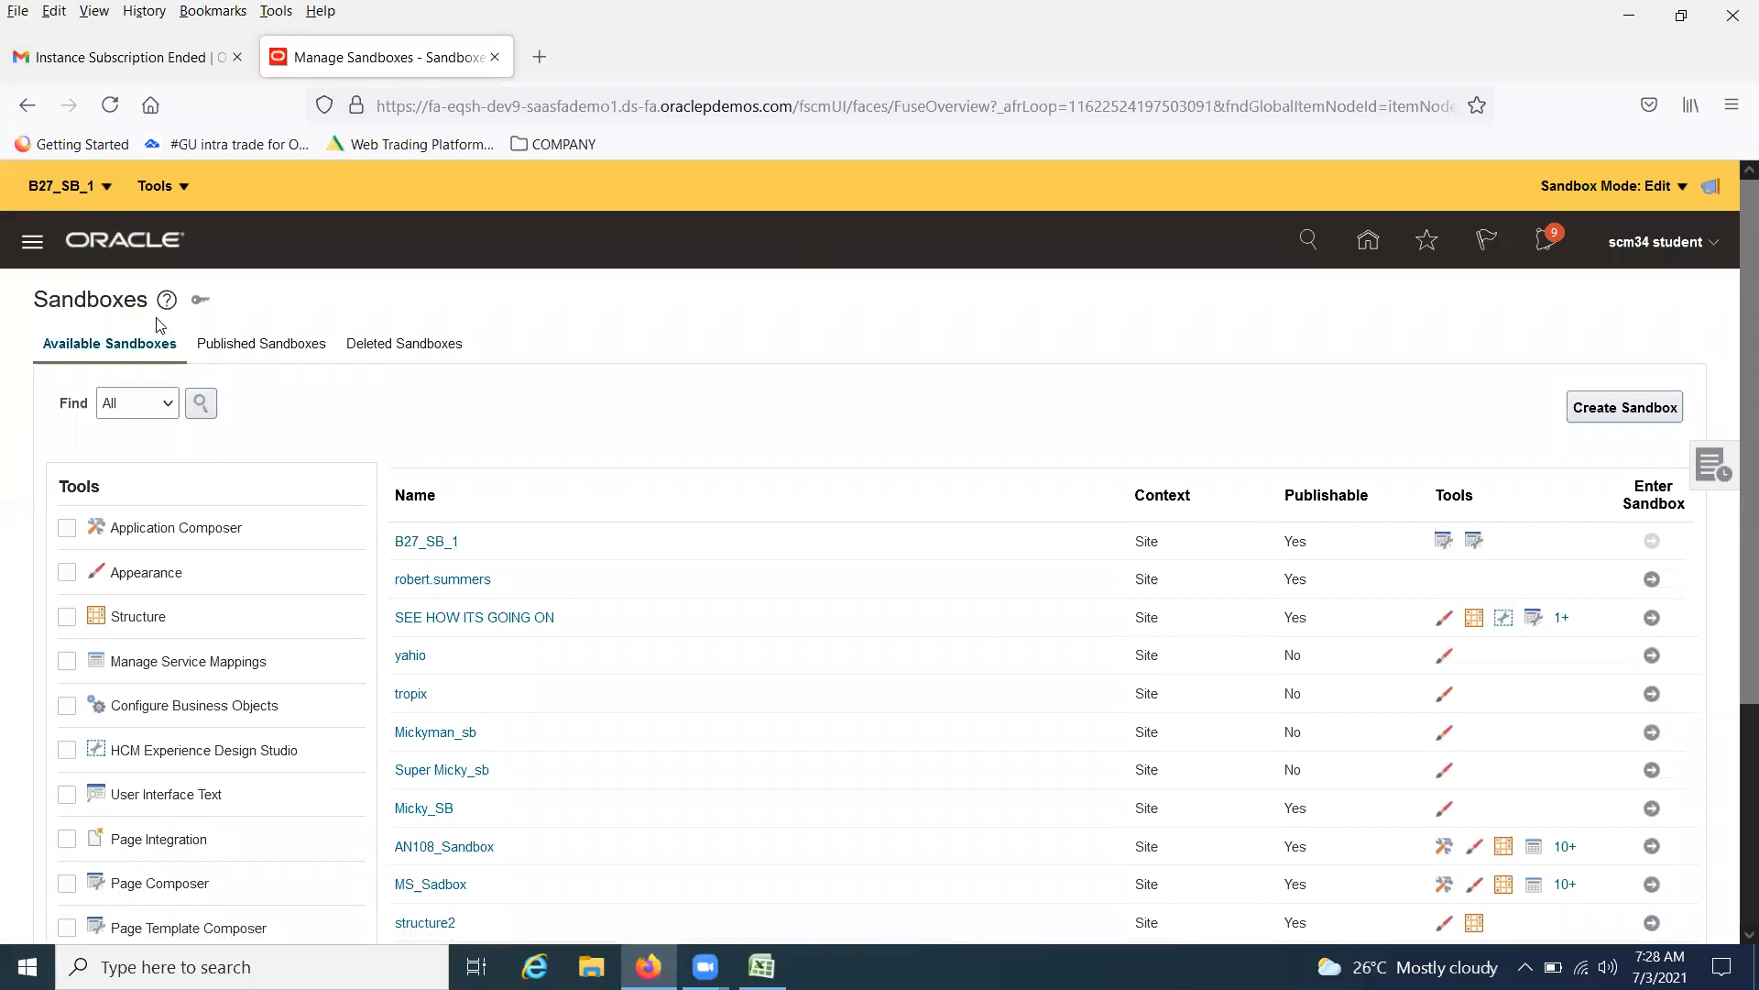
pyautogui.click(183, 187)
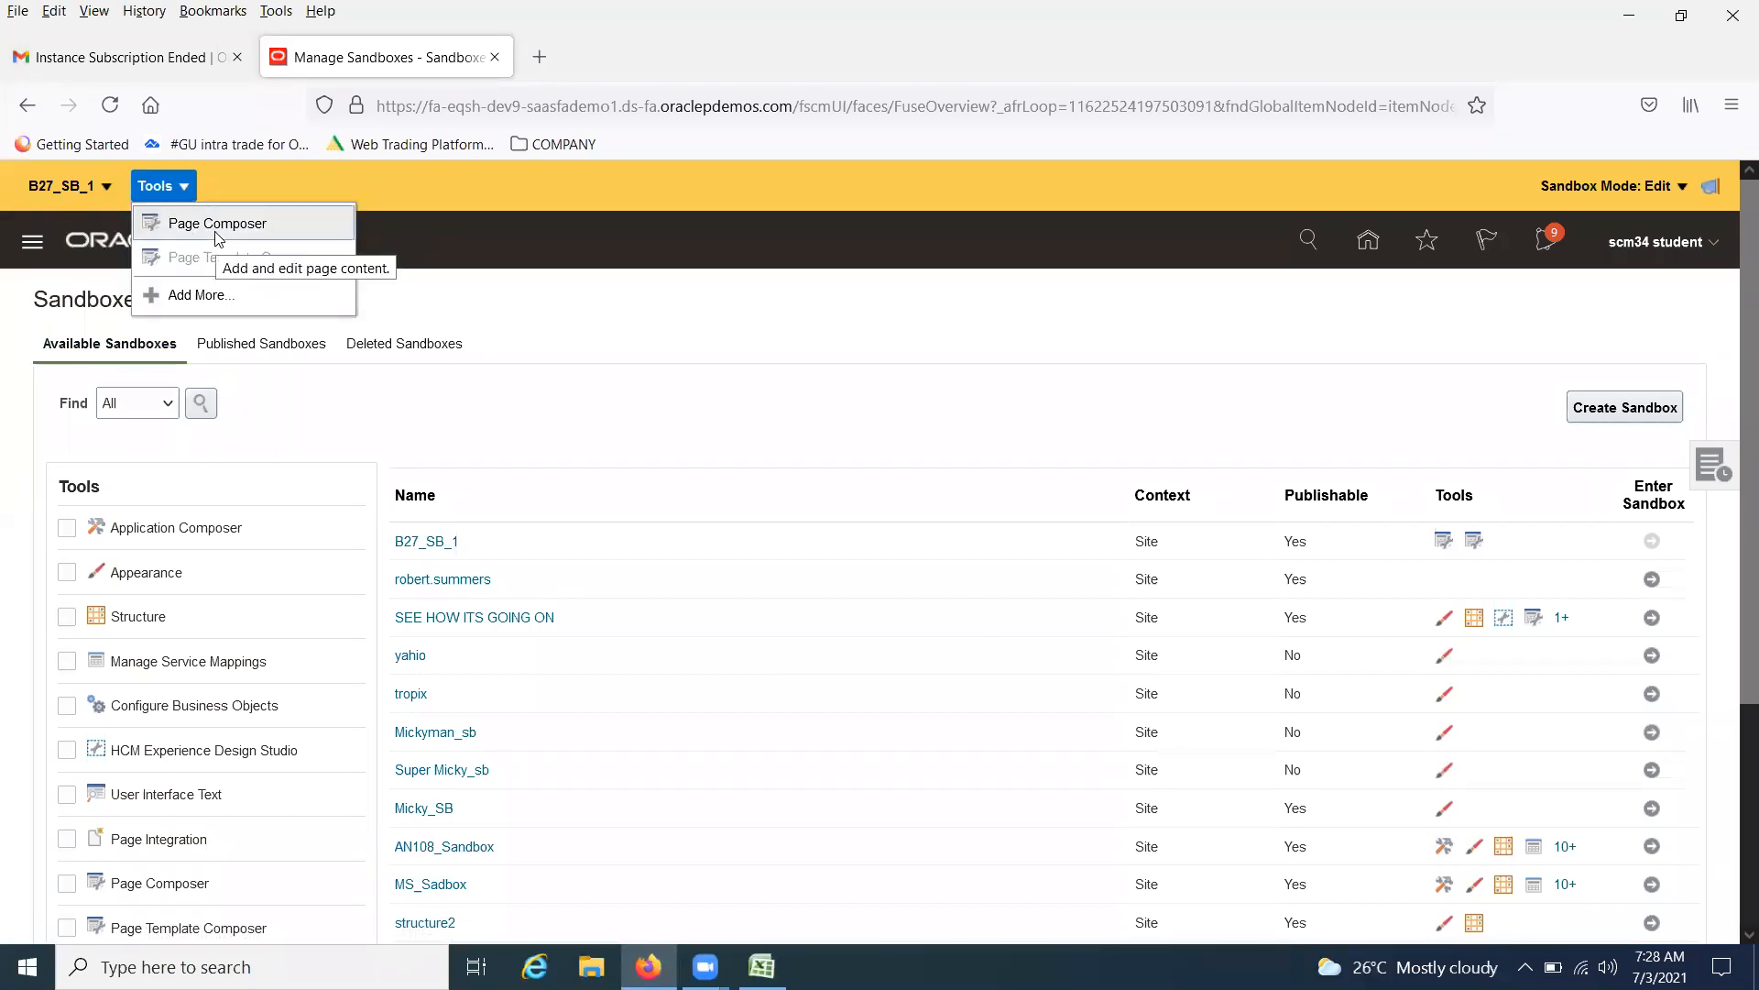
pyautogui.click(242, 303)
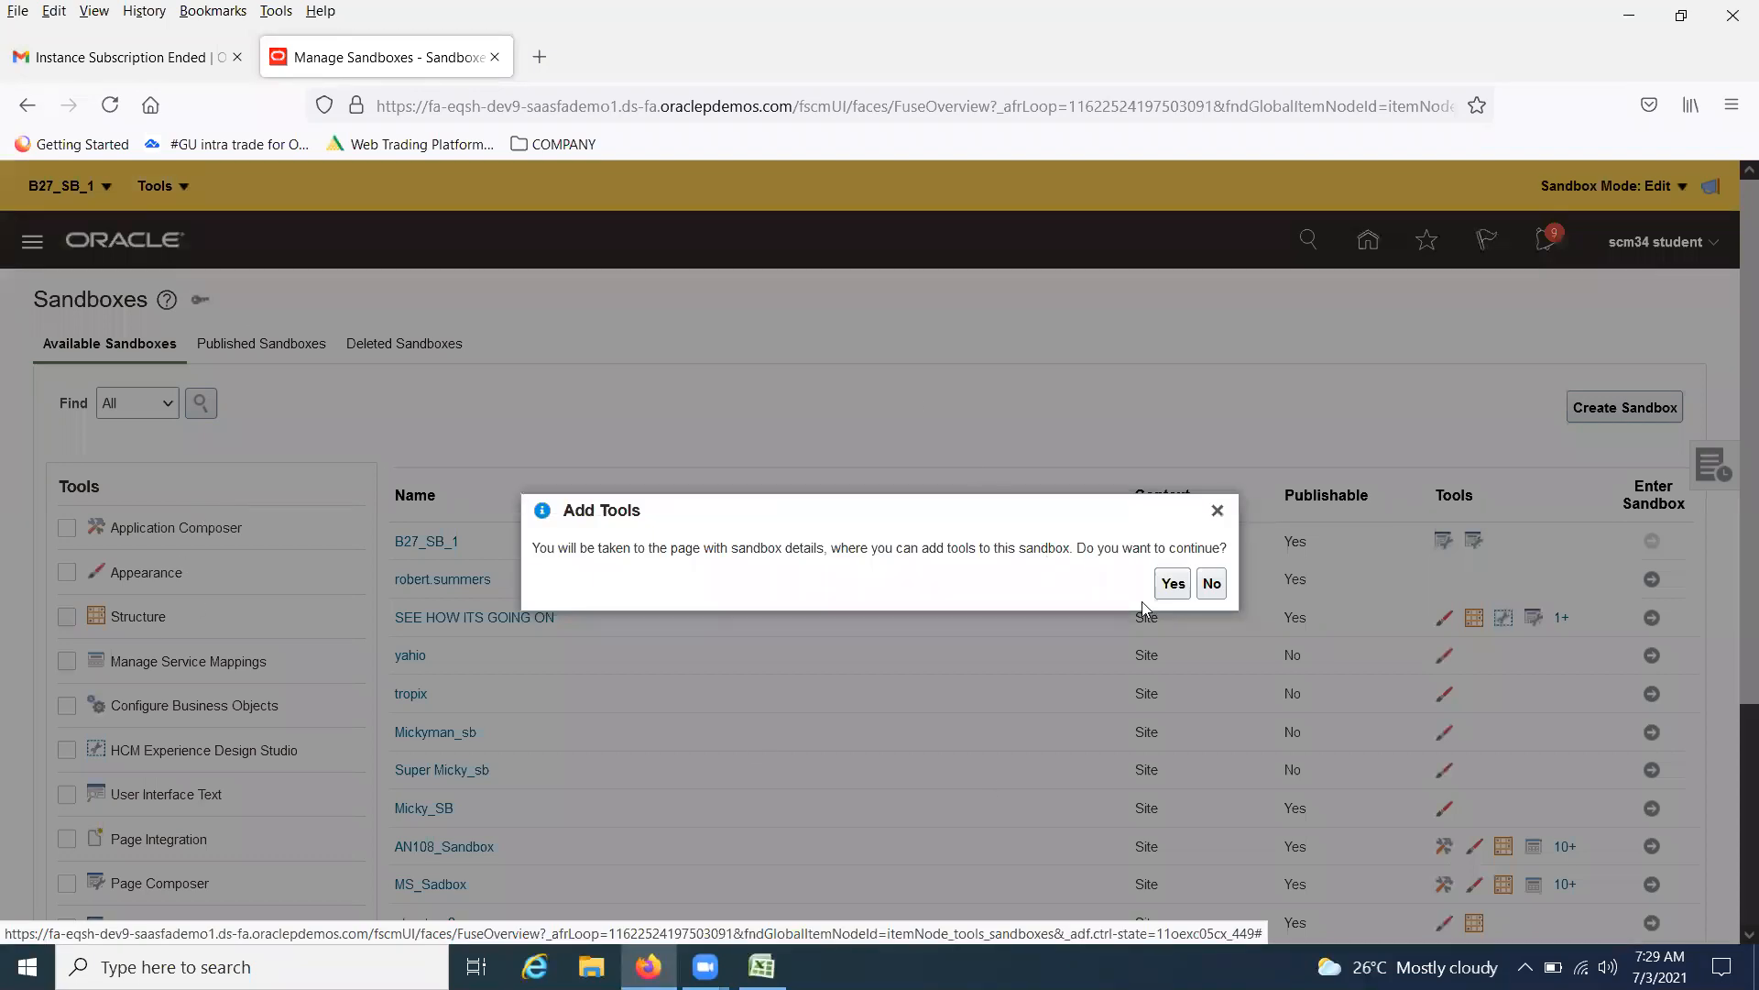
pyautogui.click(1219, 512)
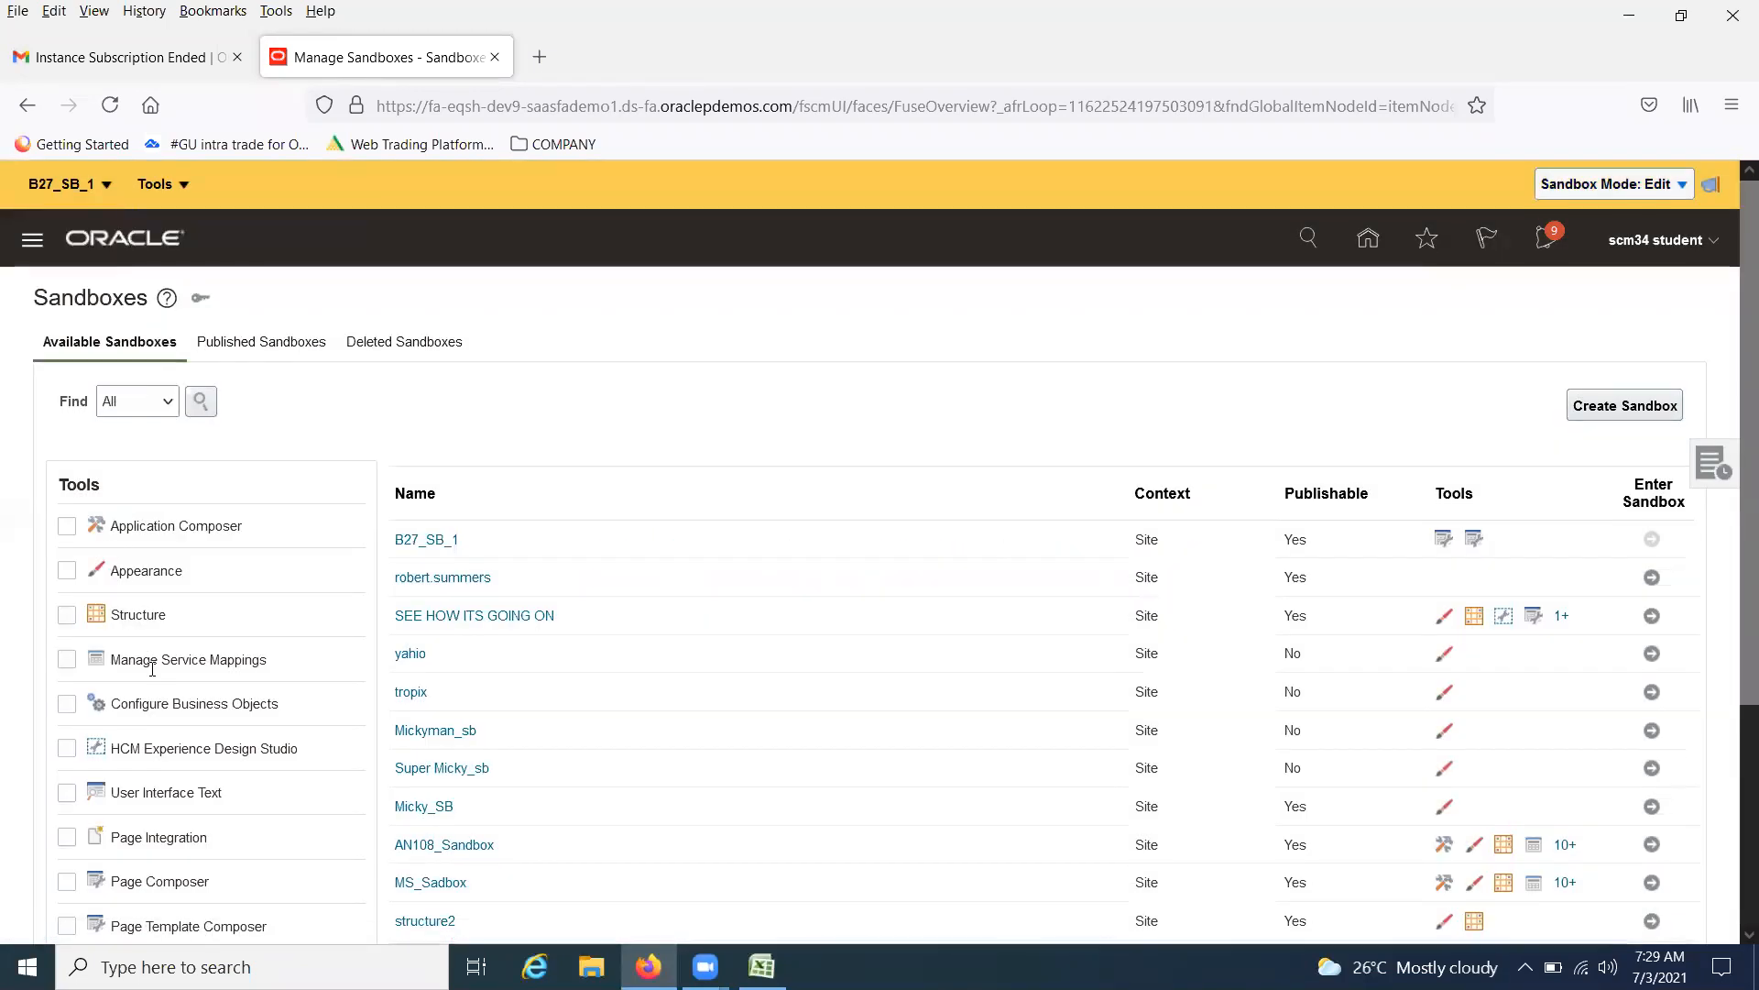
pyautogui.scroll(-3, 161, 658)
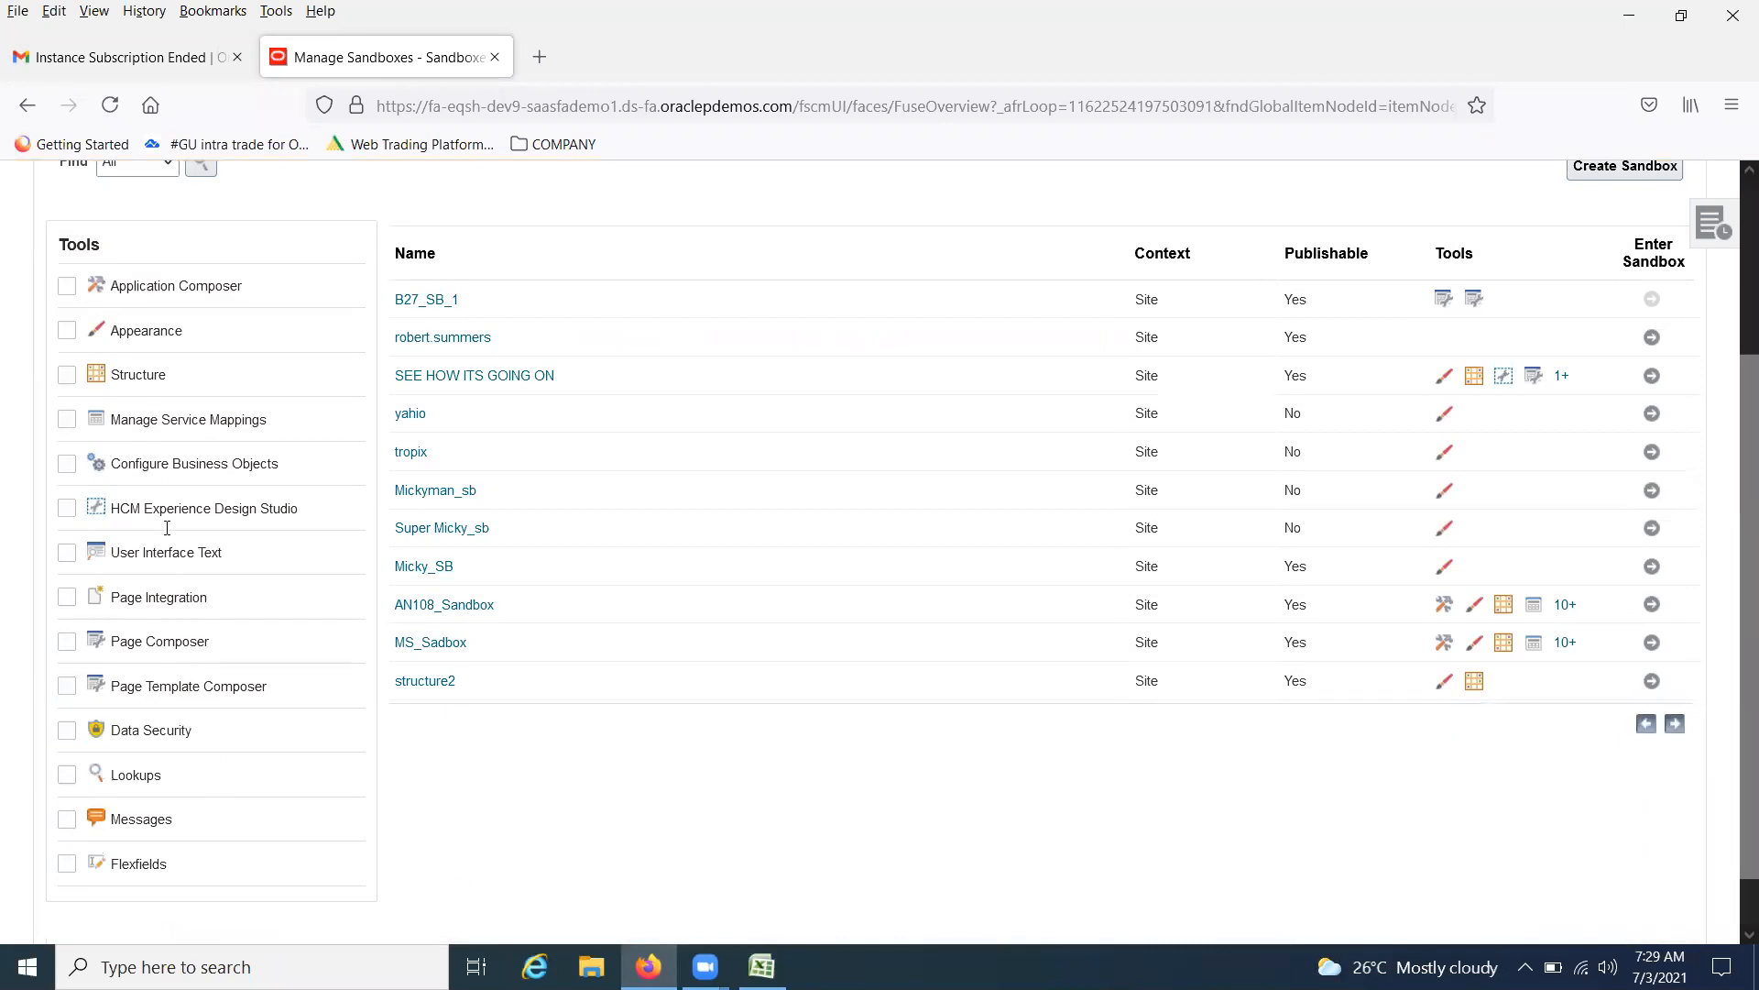
pyautogui.scroll(2, 295, 658)
pyautogui.scroll(2, 295, 658)
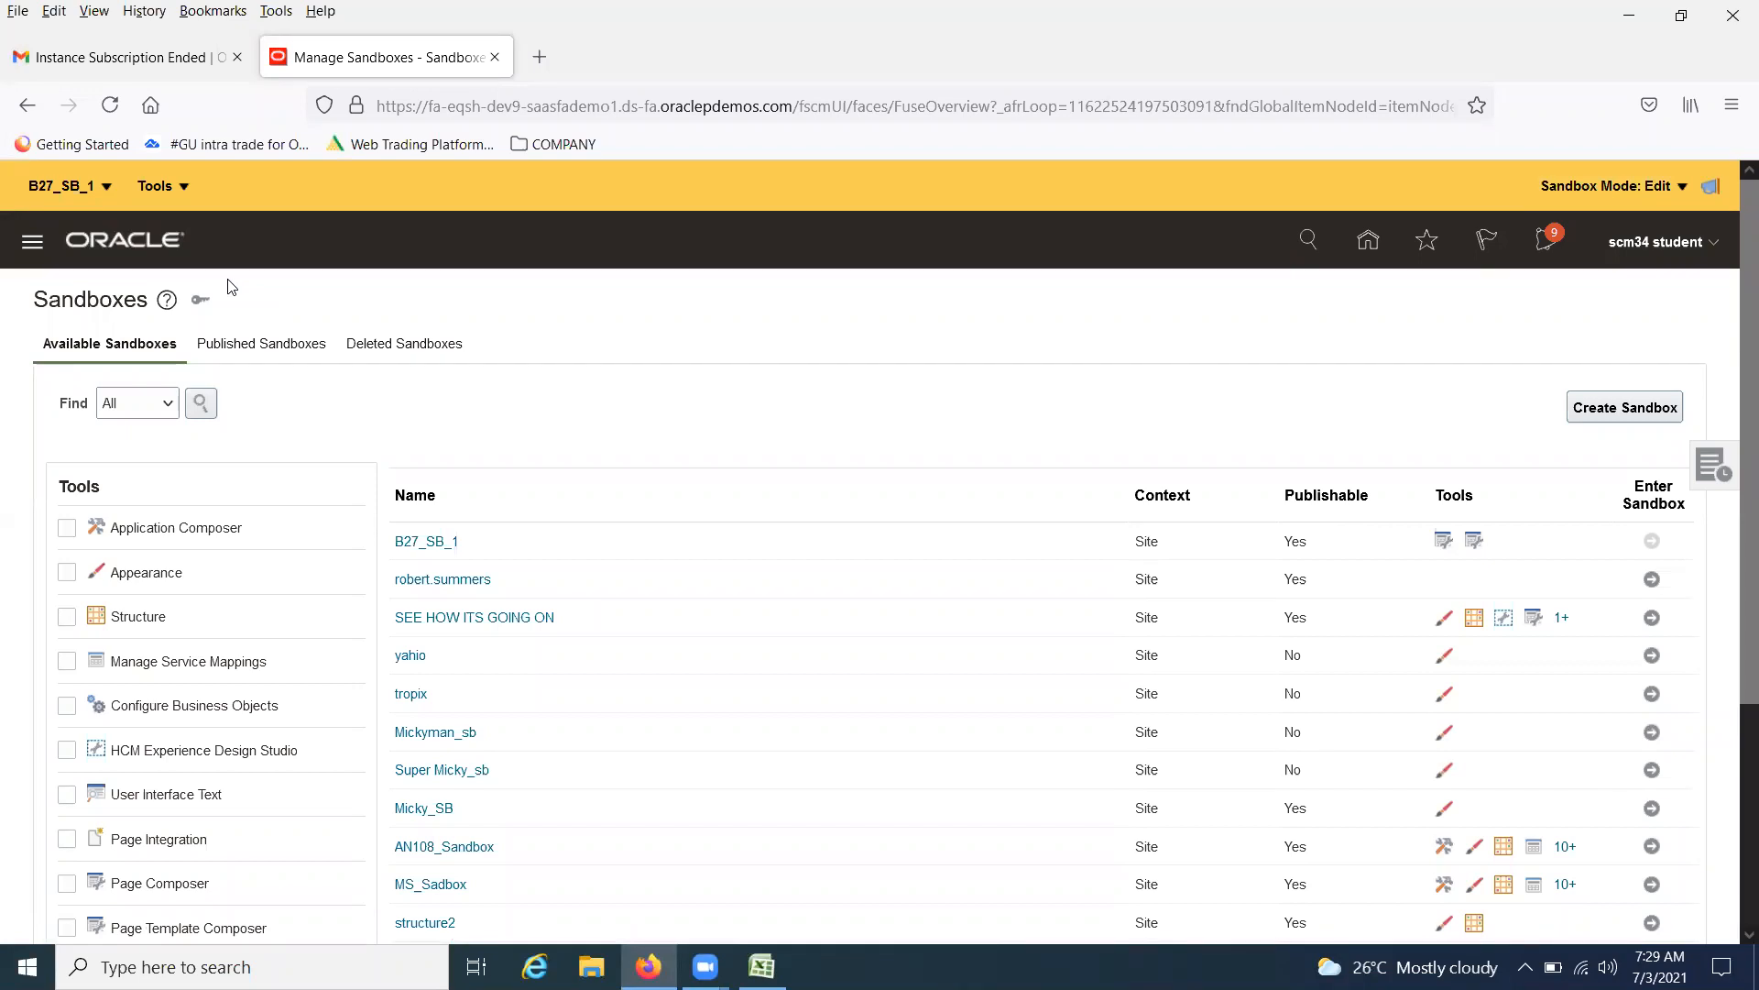
# Open Page Composer from the sandbox's tools
pyautogui.click(186, 189)
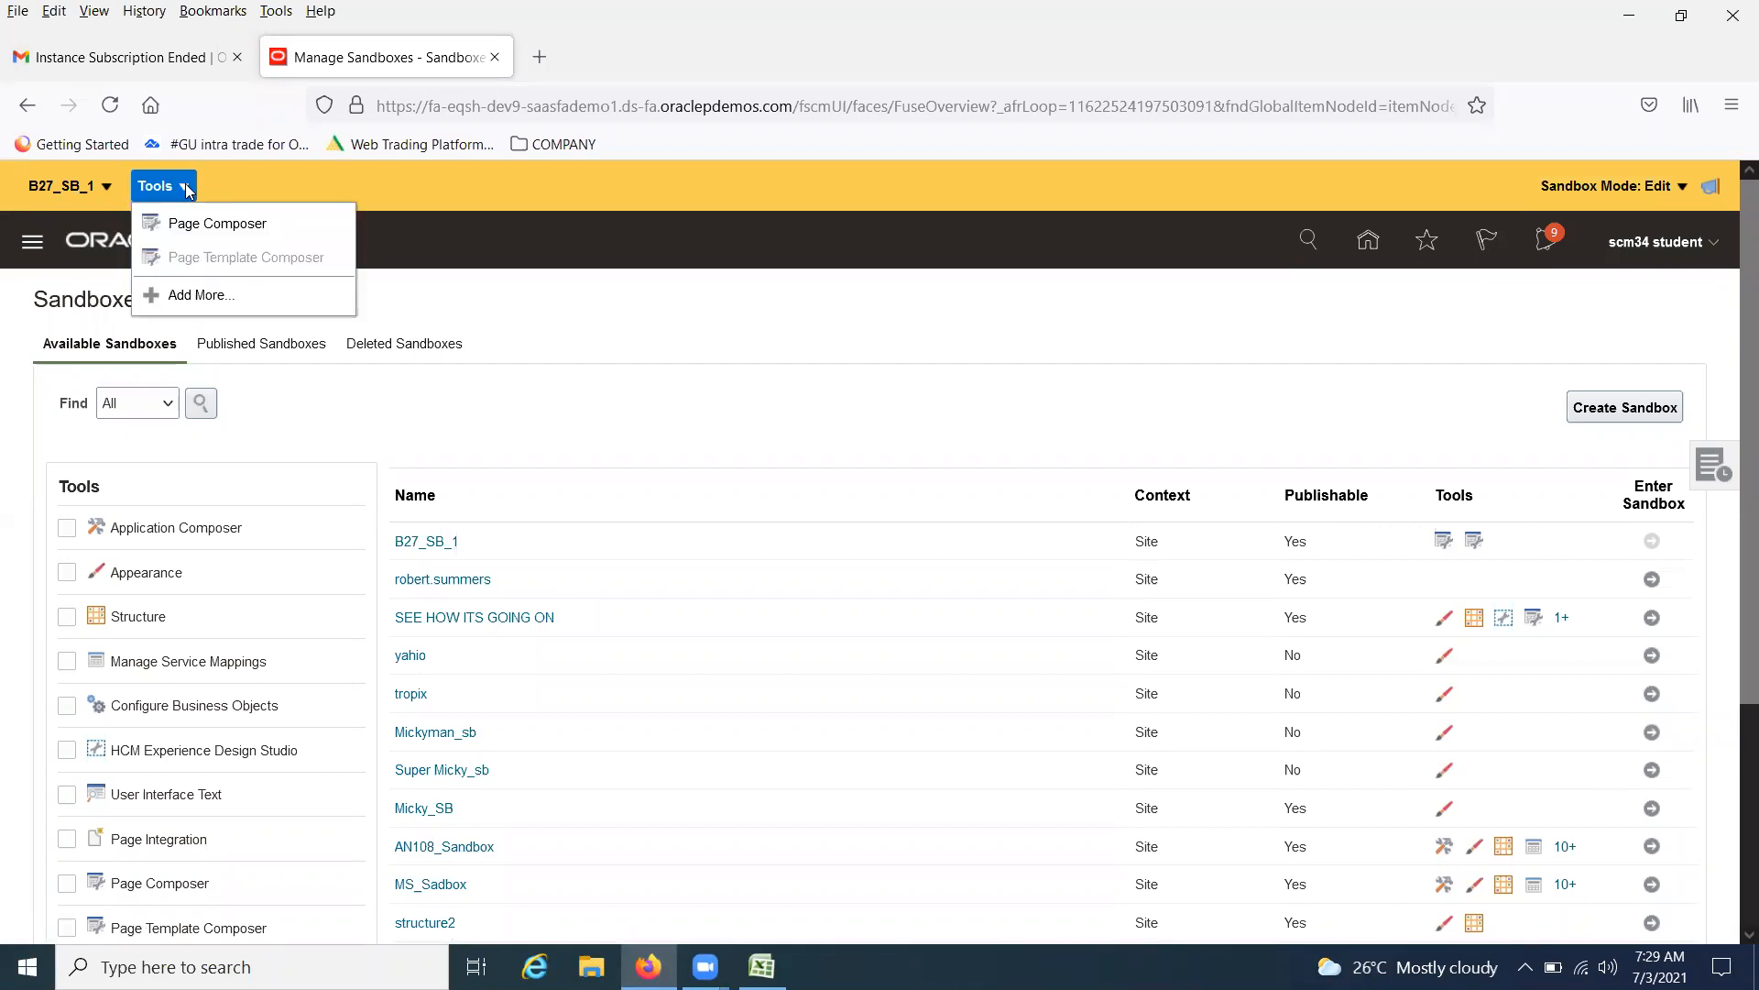
pyautogui.click(215, 222)
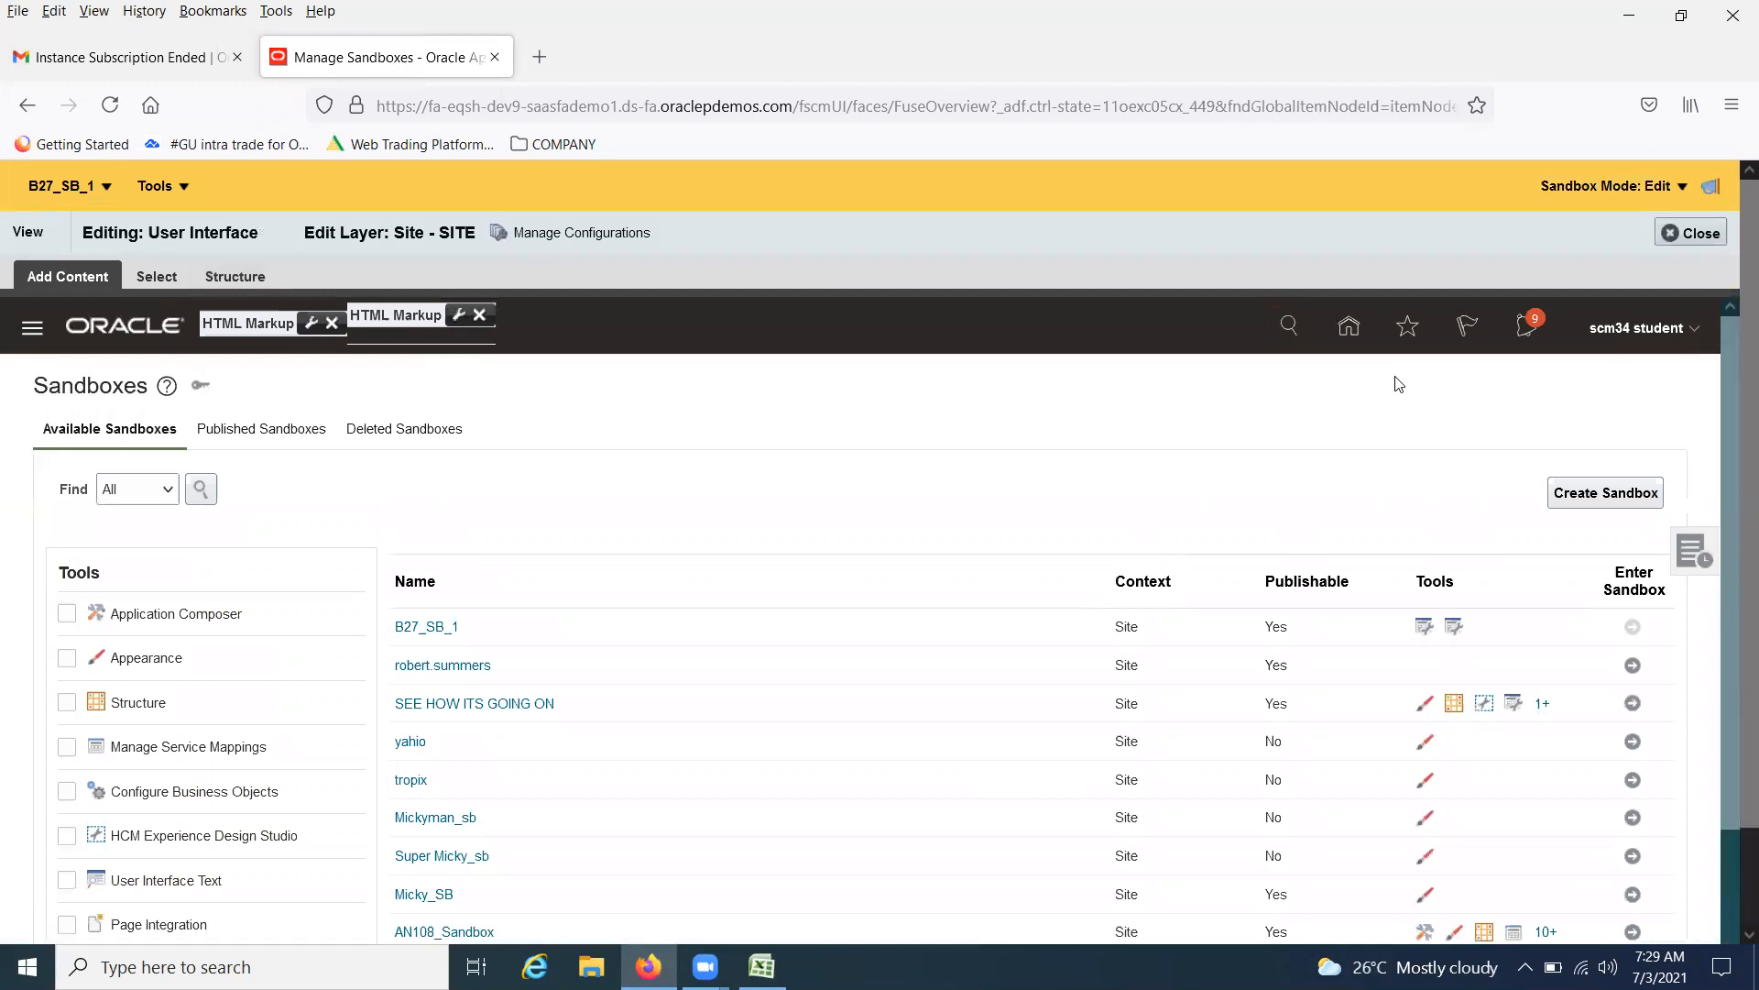
# Go to the home page with Page Composer still active
pyautogui.click(1353, 325)
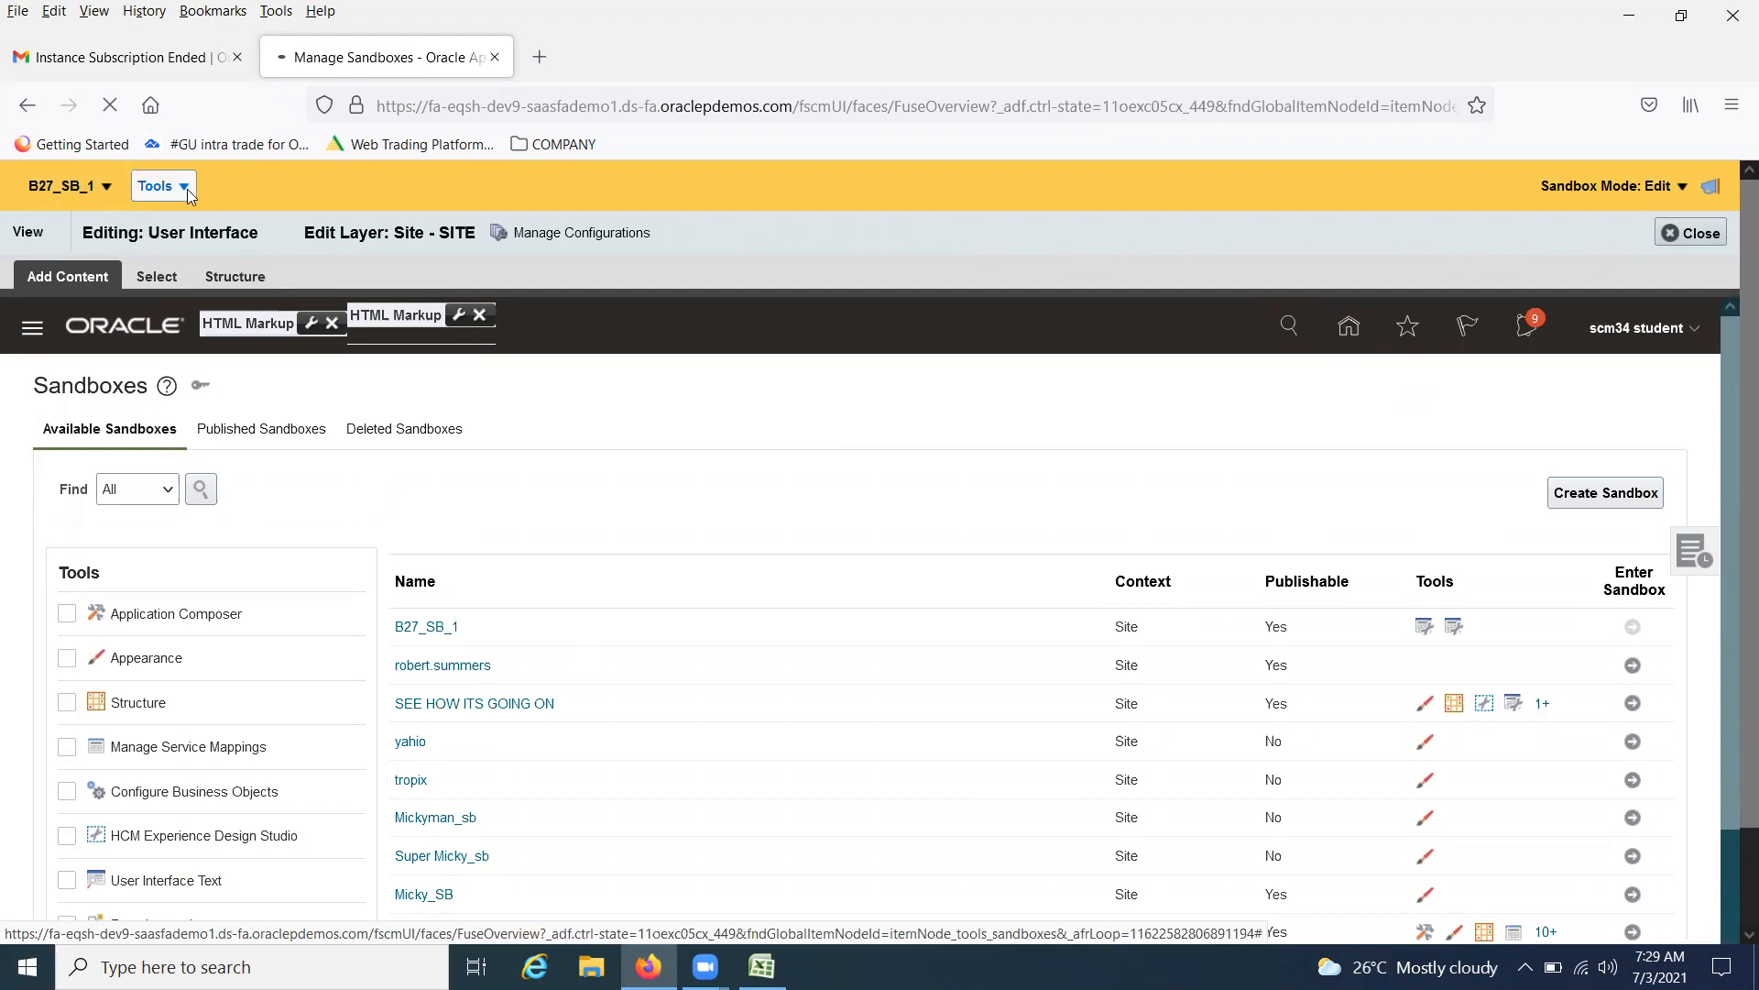
pyautogui.click(156, 186)
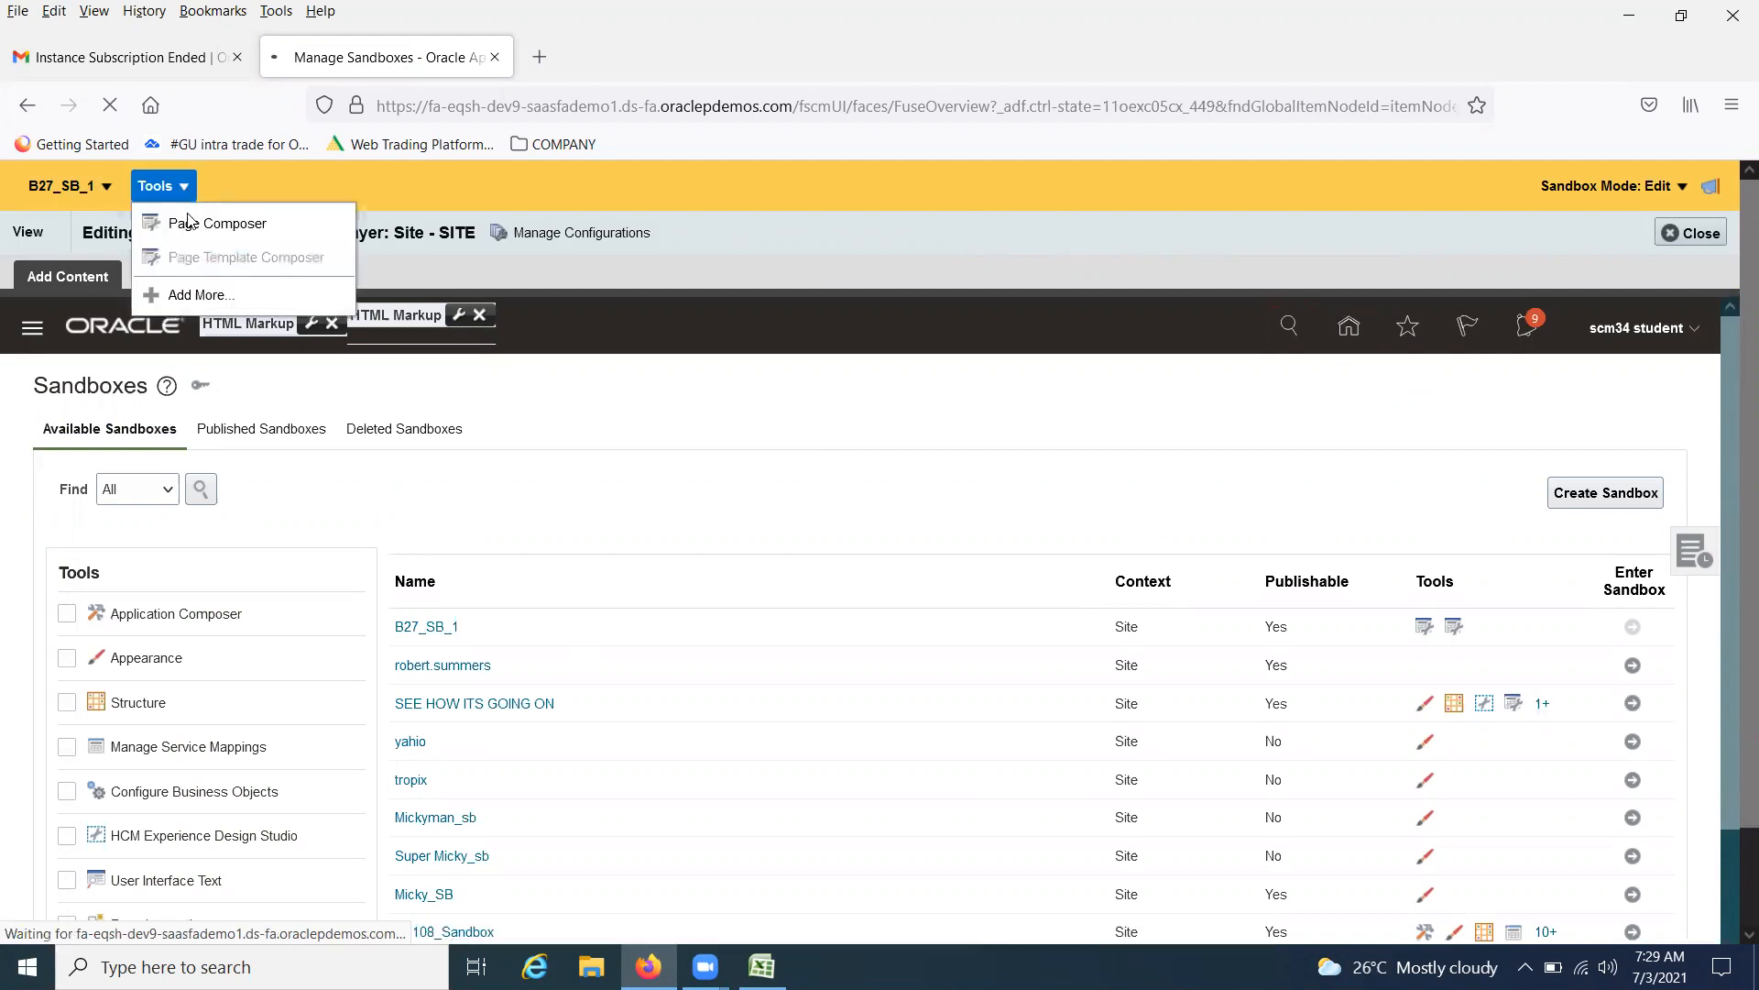
pyautogui.click(821, 237)
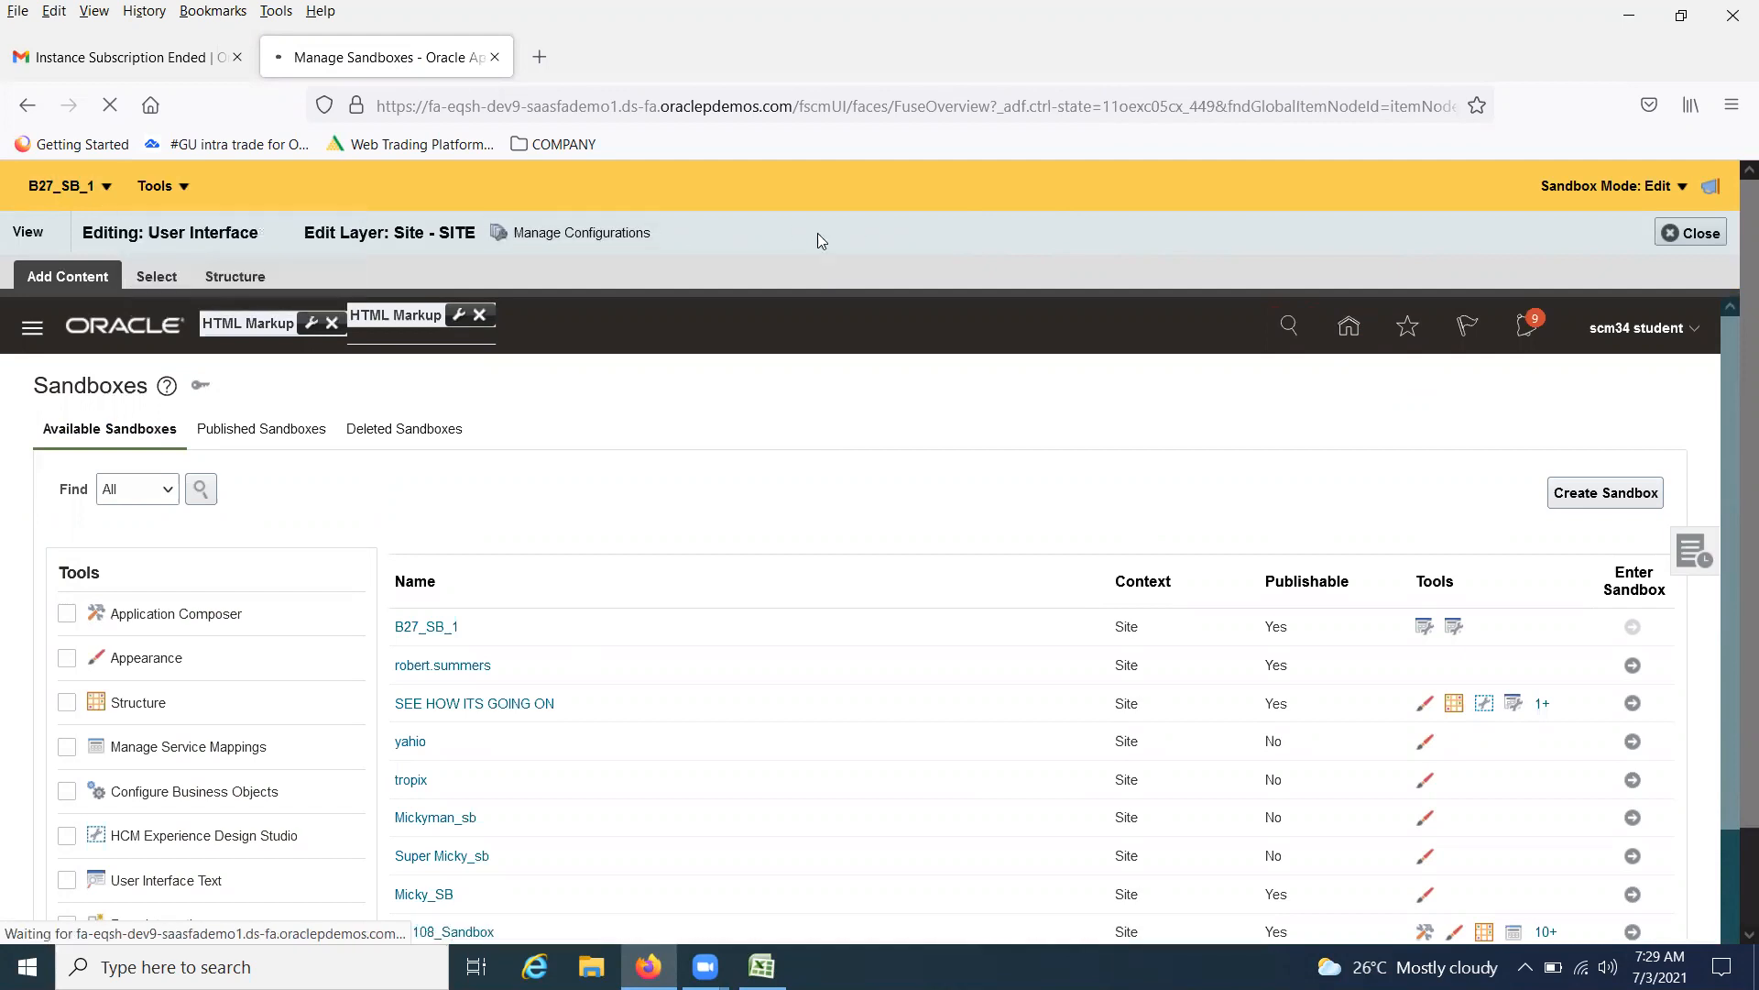
pyautogui.click(1695, 238)
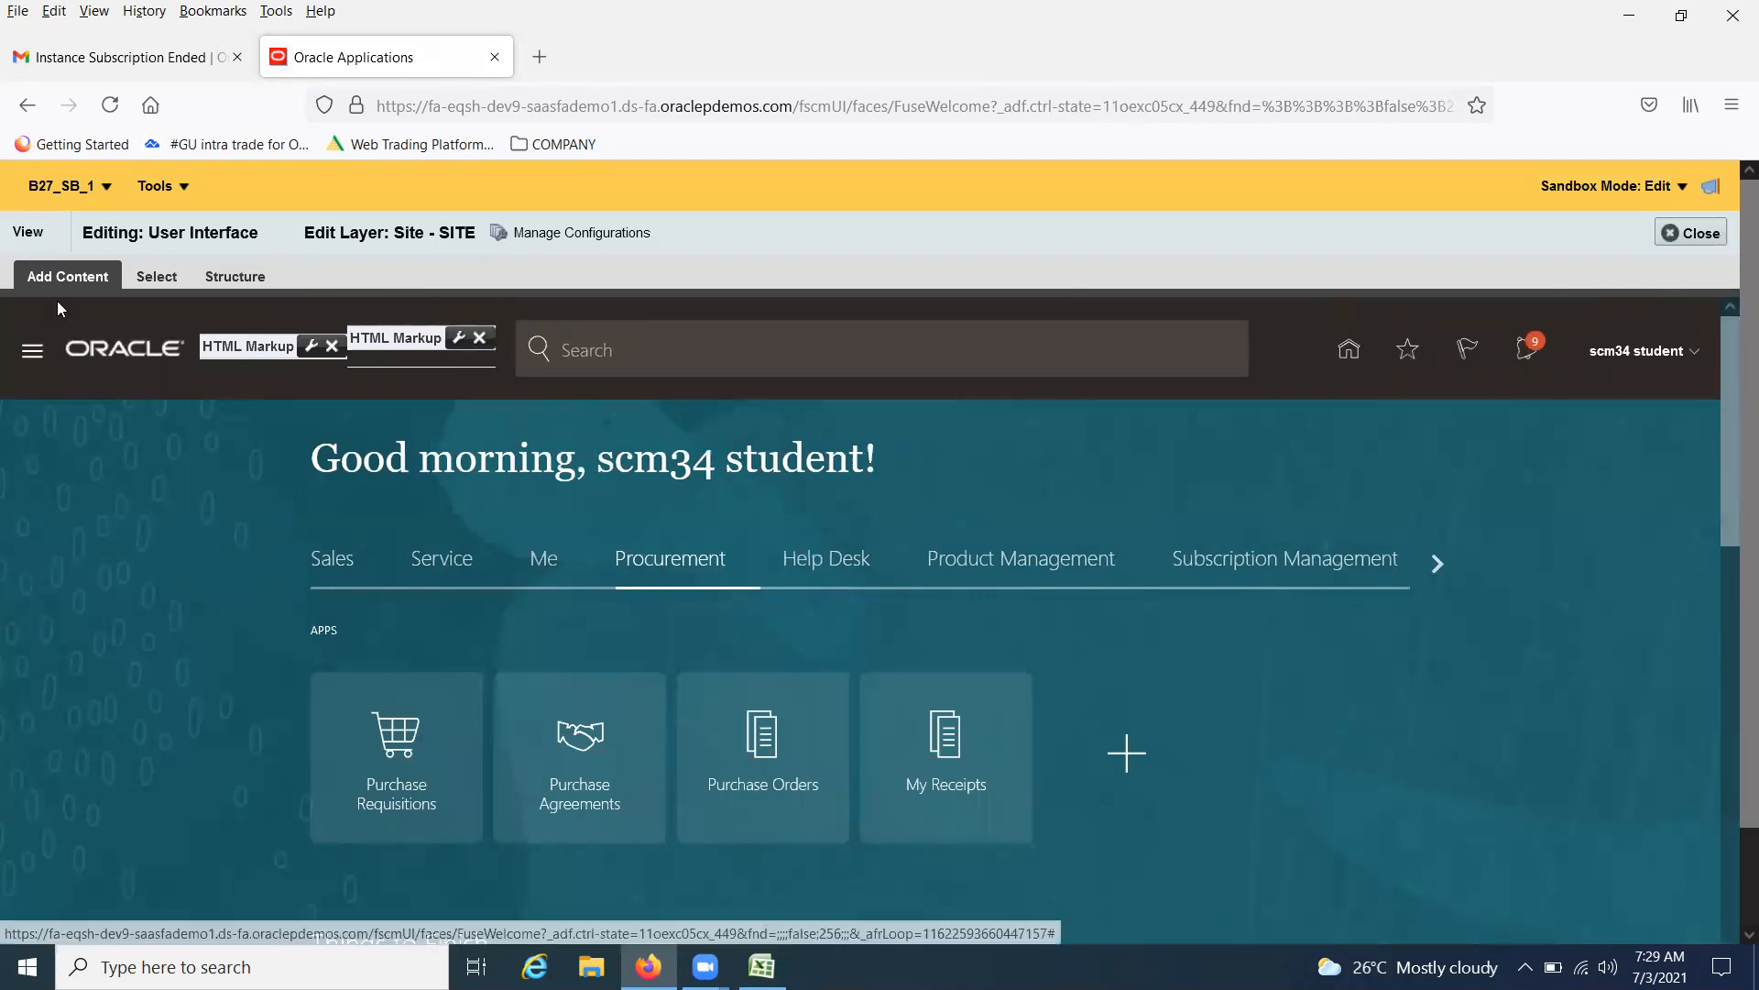
# Switch the home page to the Product Management group of apps
pyautogui.scroll(-1, 192, 578)
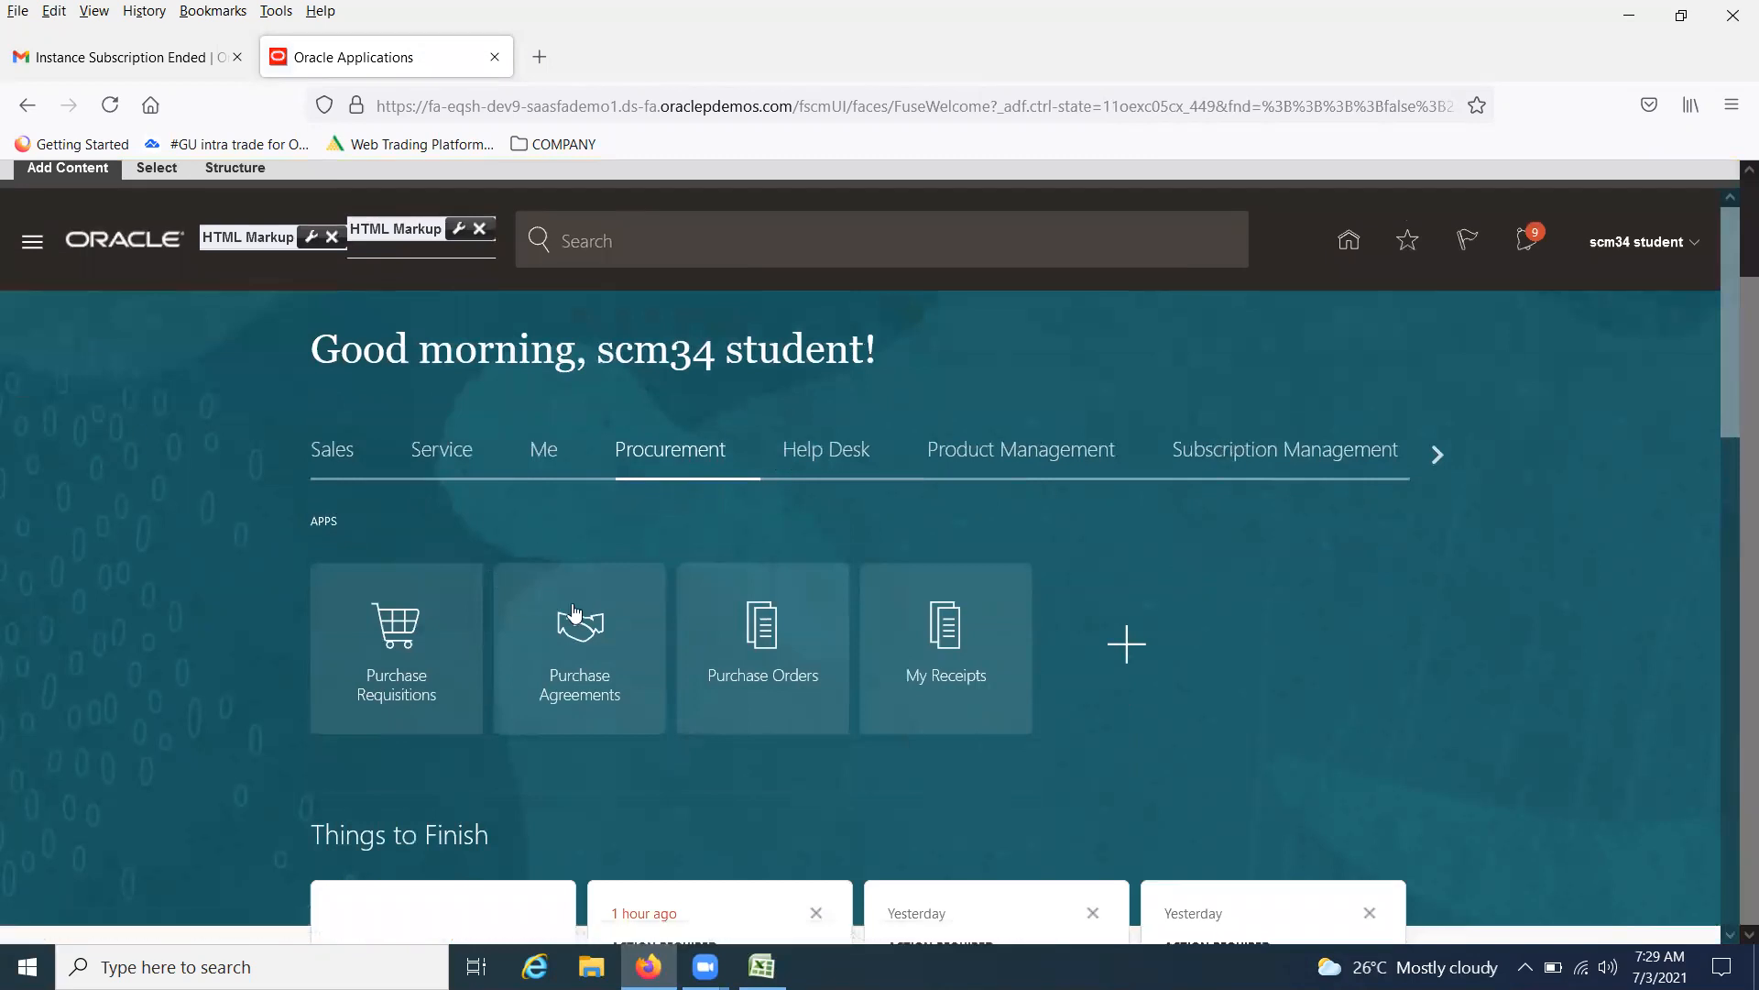
pyautogui.click(990, 450)
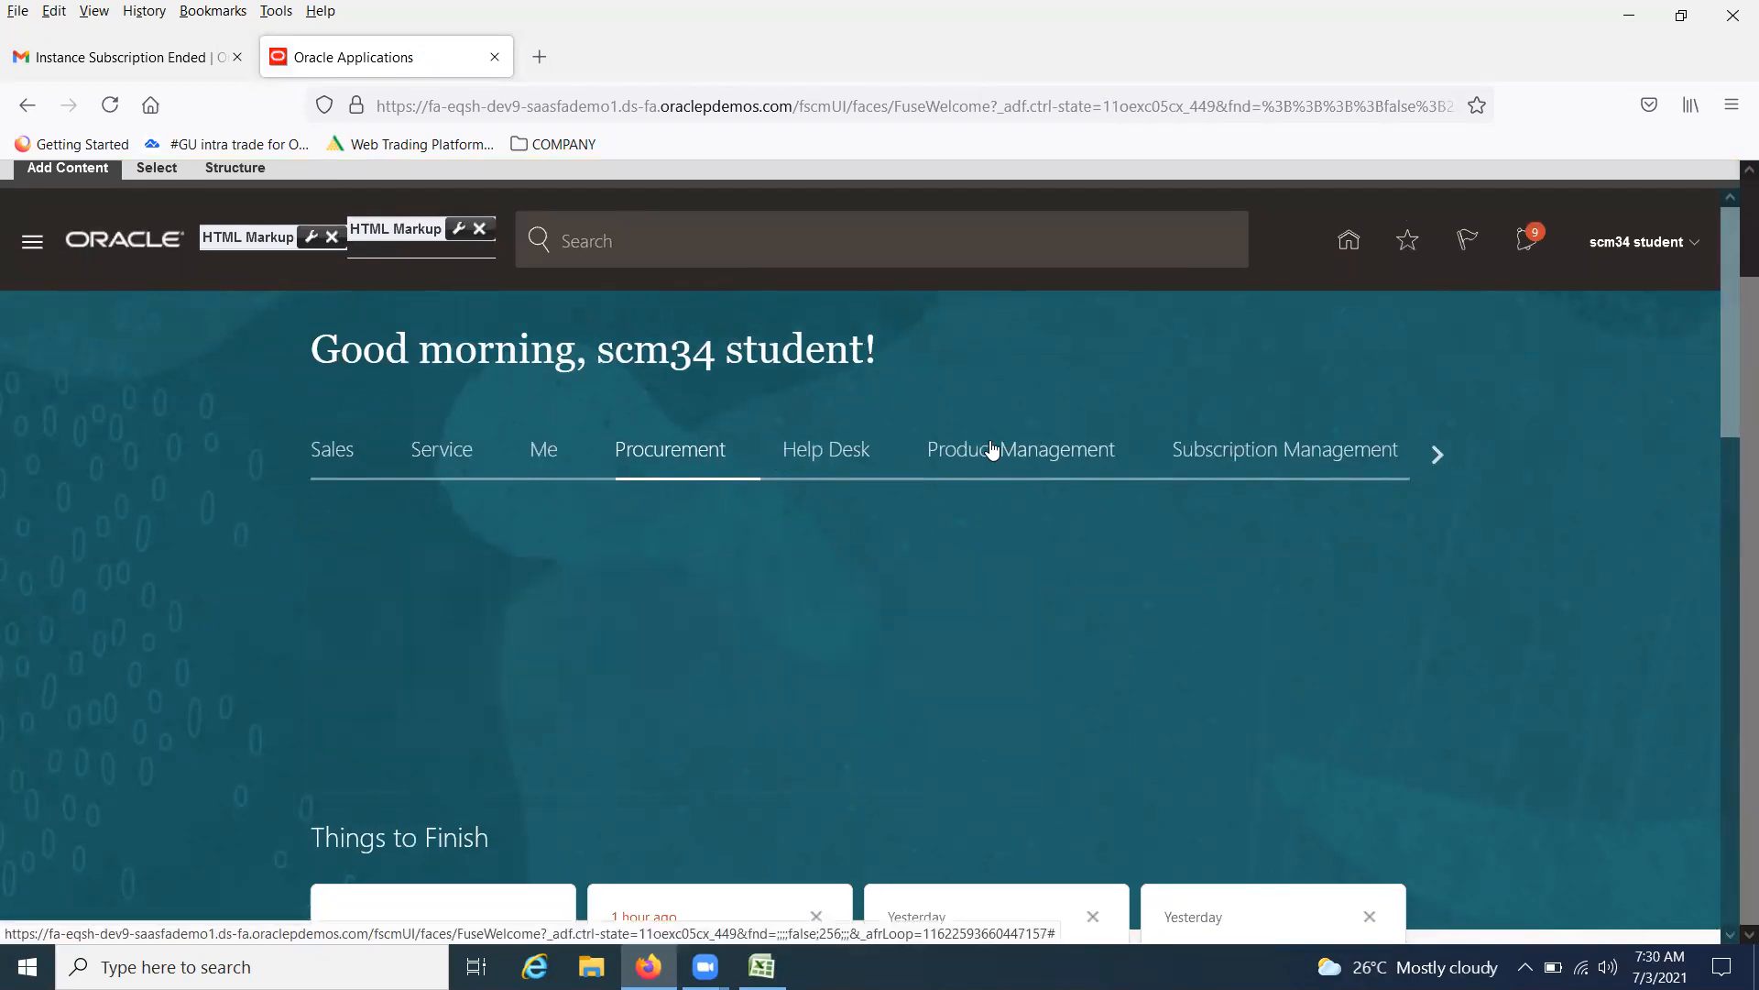
pyautogui.scroll(1, 755, 541)
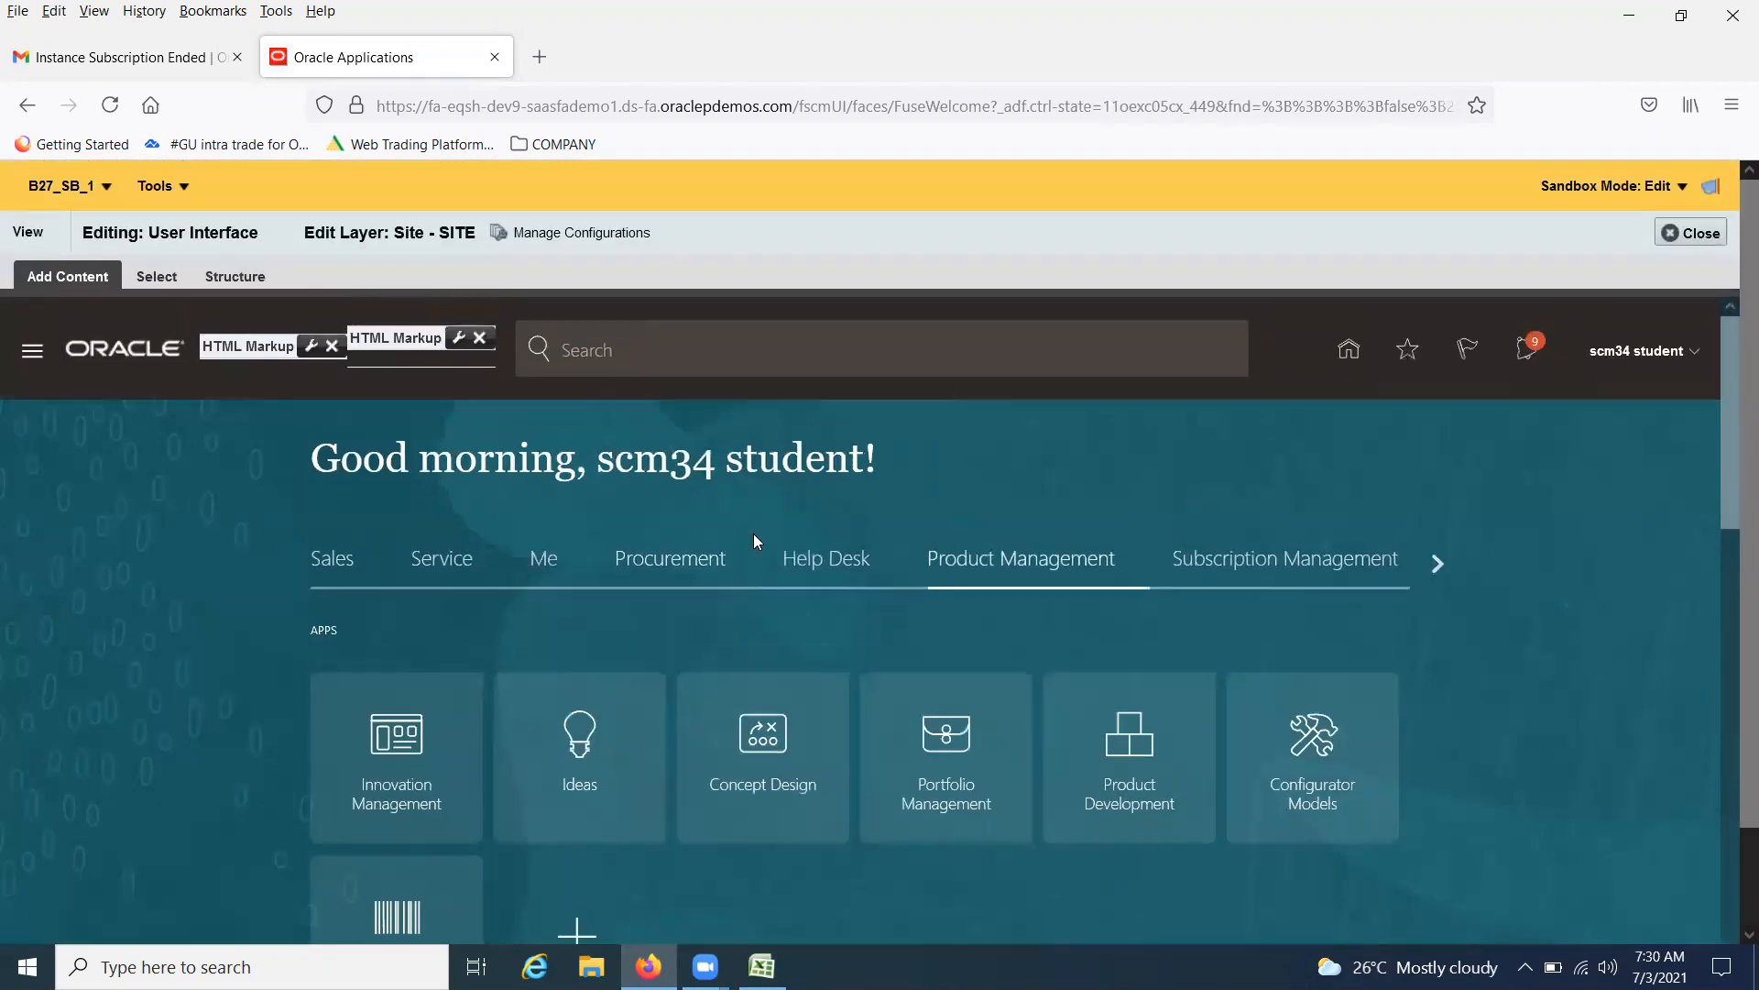
# Try out the composer's Select, Structure and Add Content modes on the home page
pyautogui.click(162, 276)
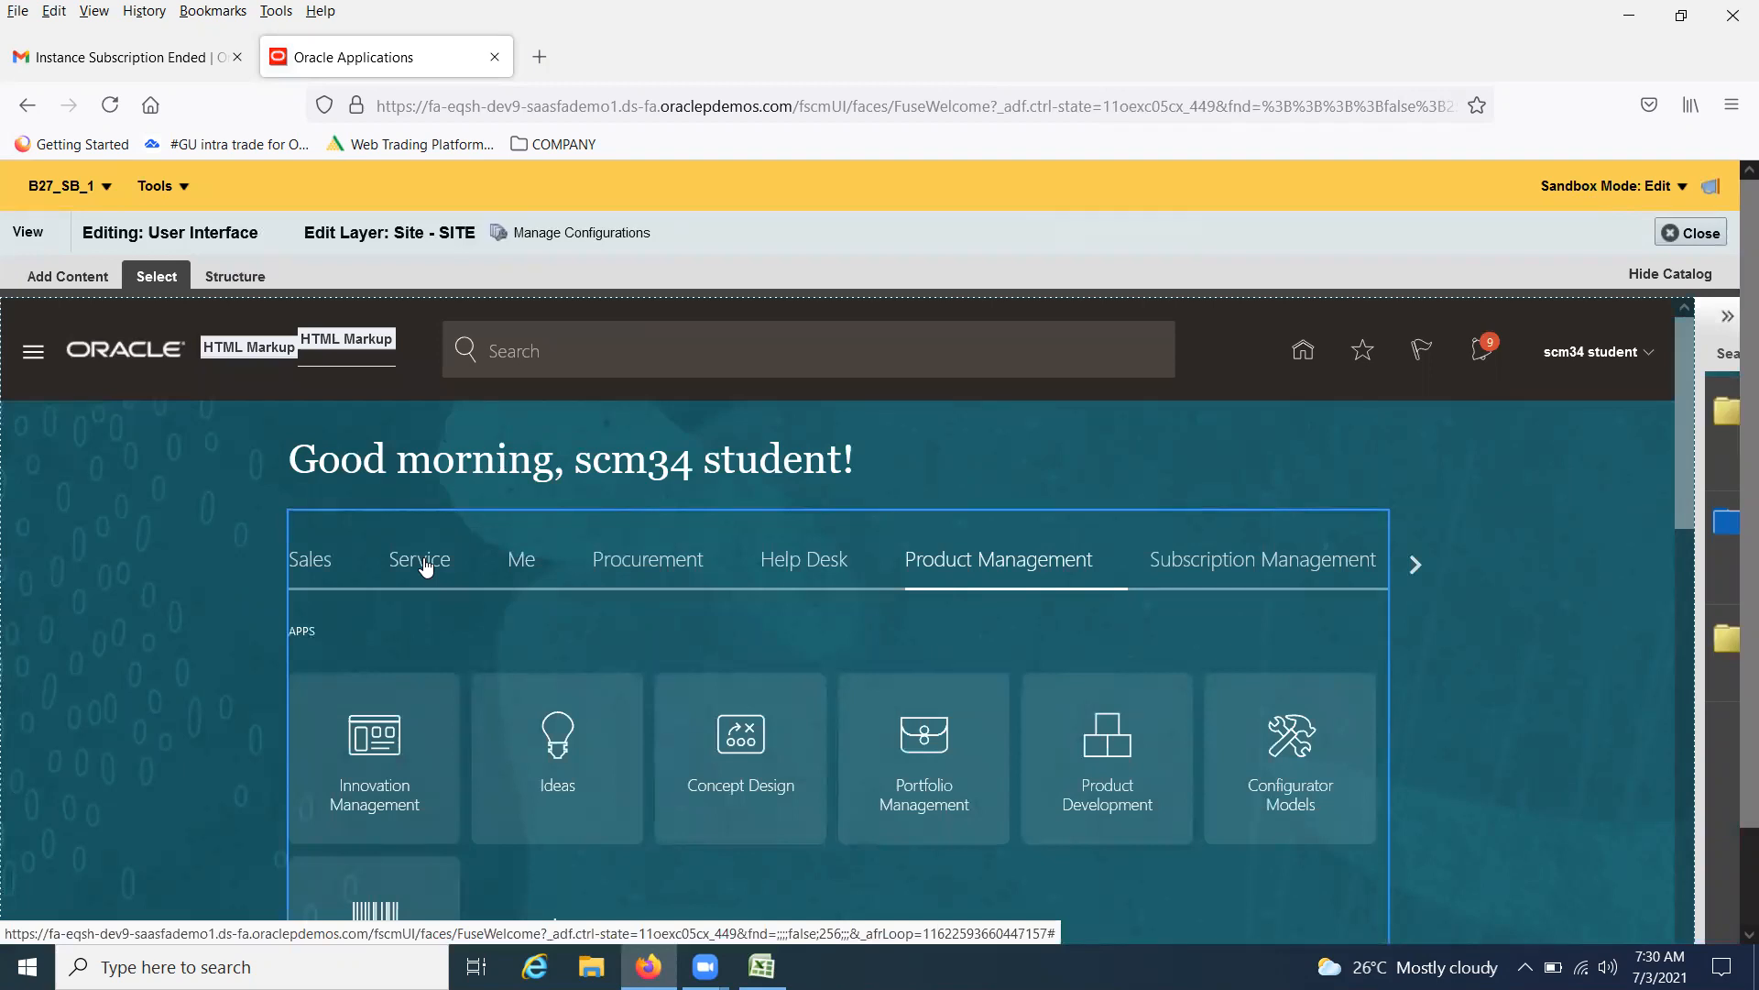
pyautogui.click(231, 276)
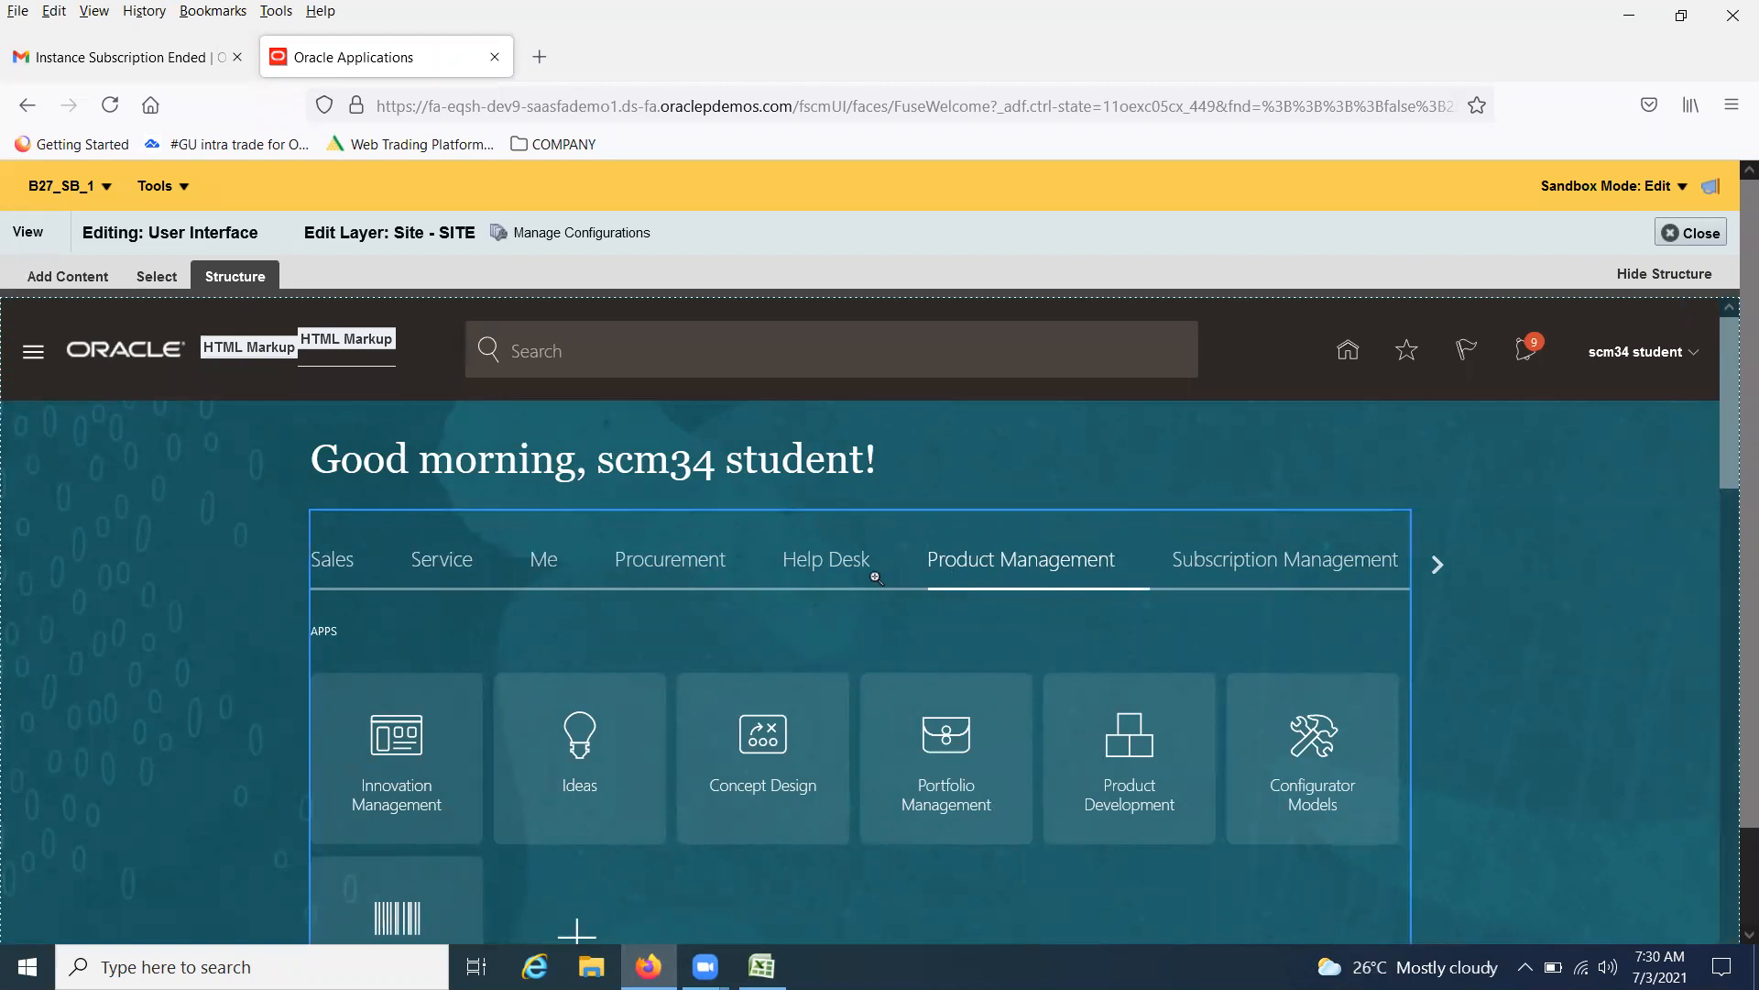
pyautogui.click(61, 274)
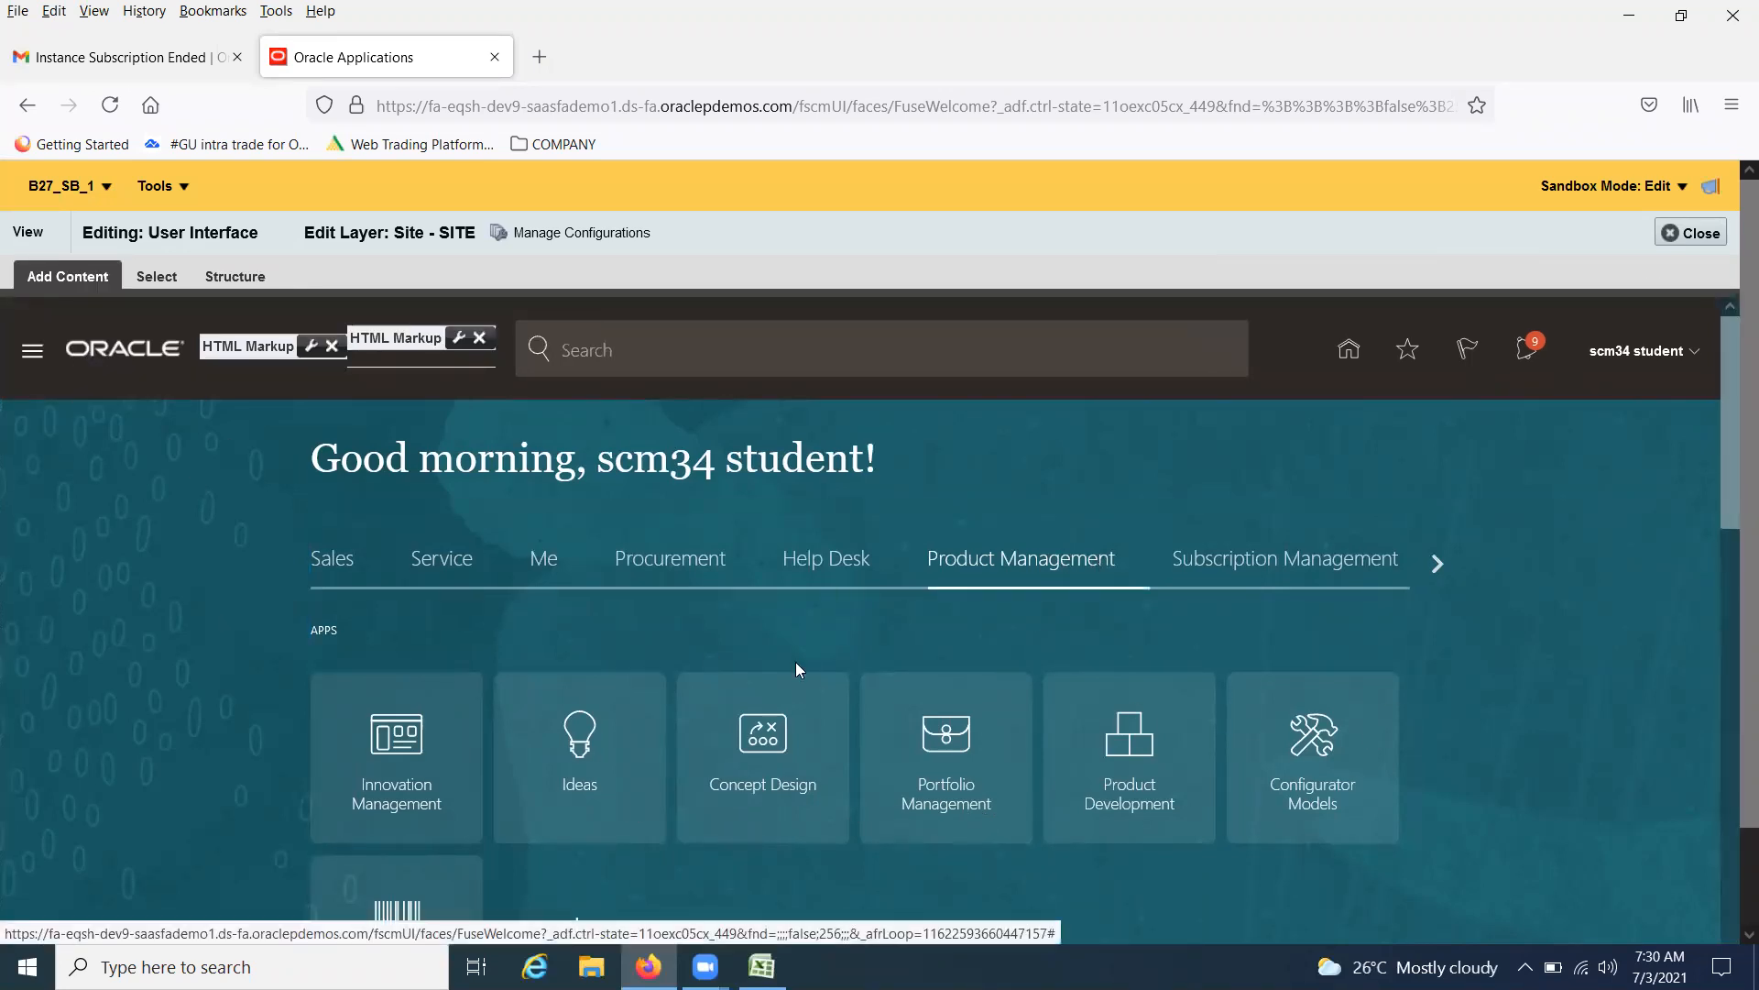
# Open Purchase Requisitions from the Procurement group of apps
pyautogui.scroll(-1, 1140, 733)
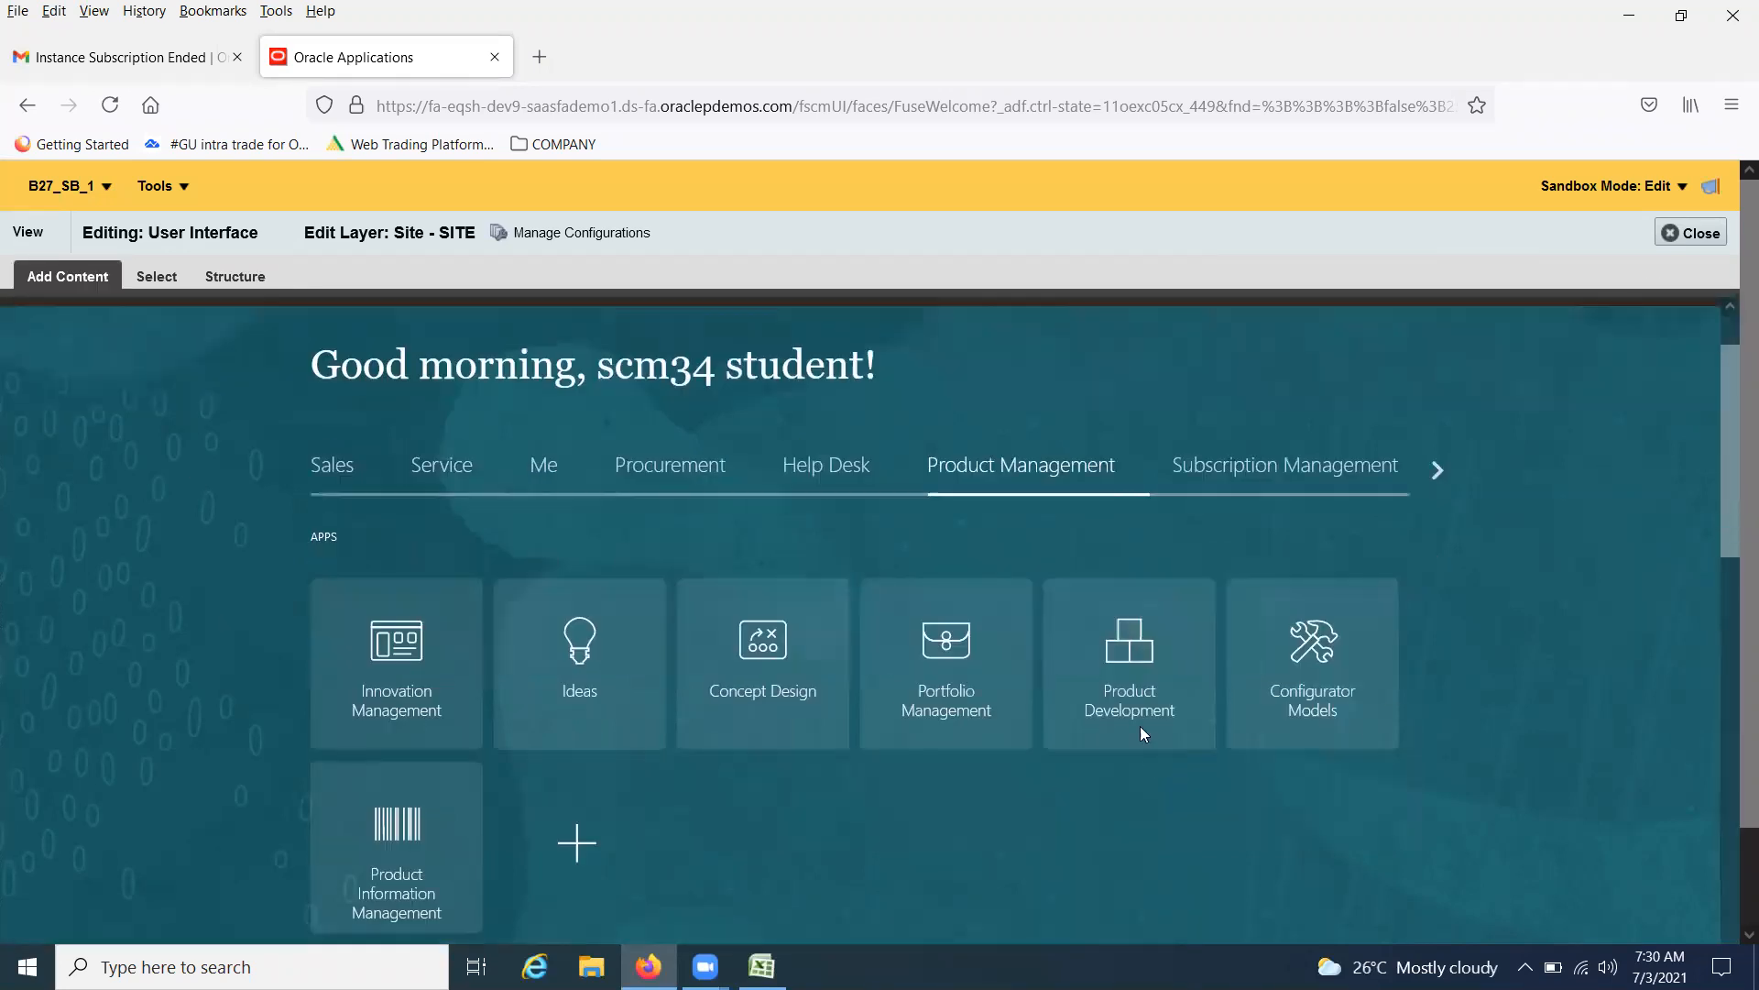
pyautogui.click(658, 476)
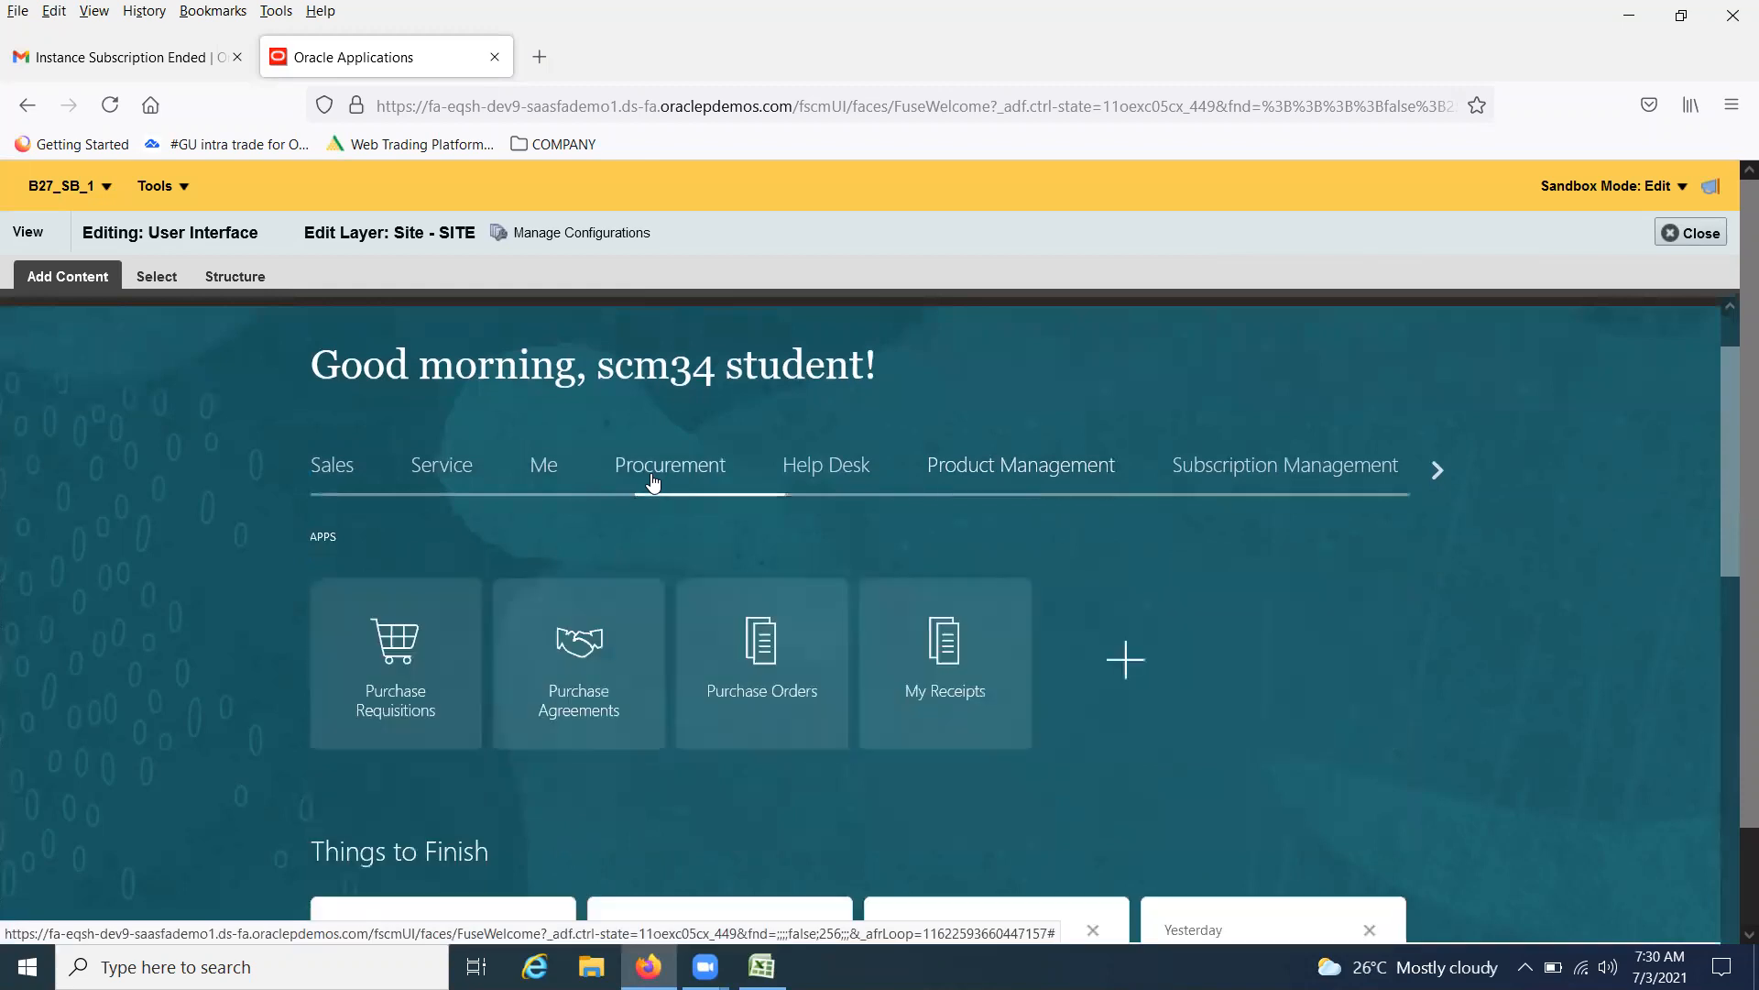
pyautogui.click(401, 647)
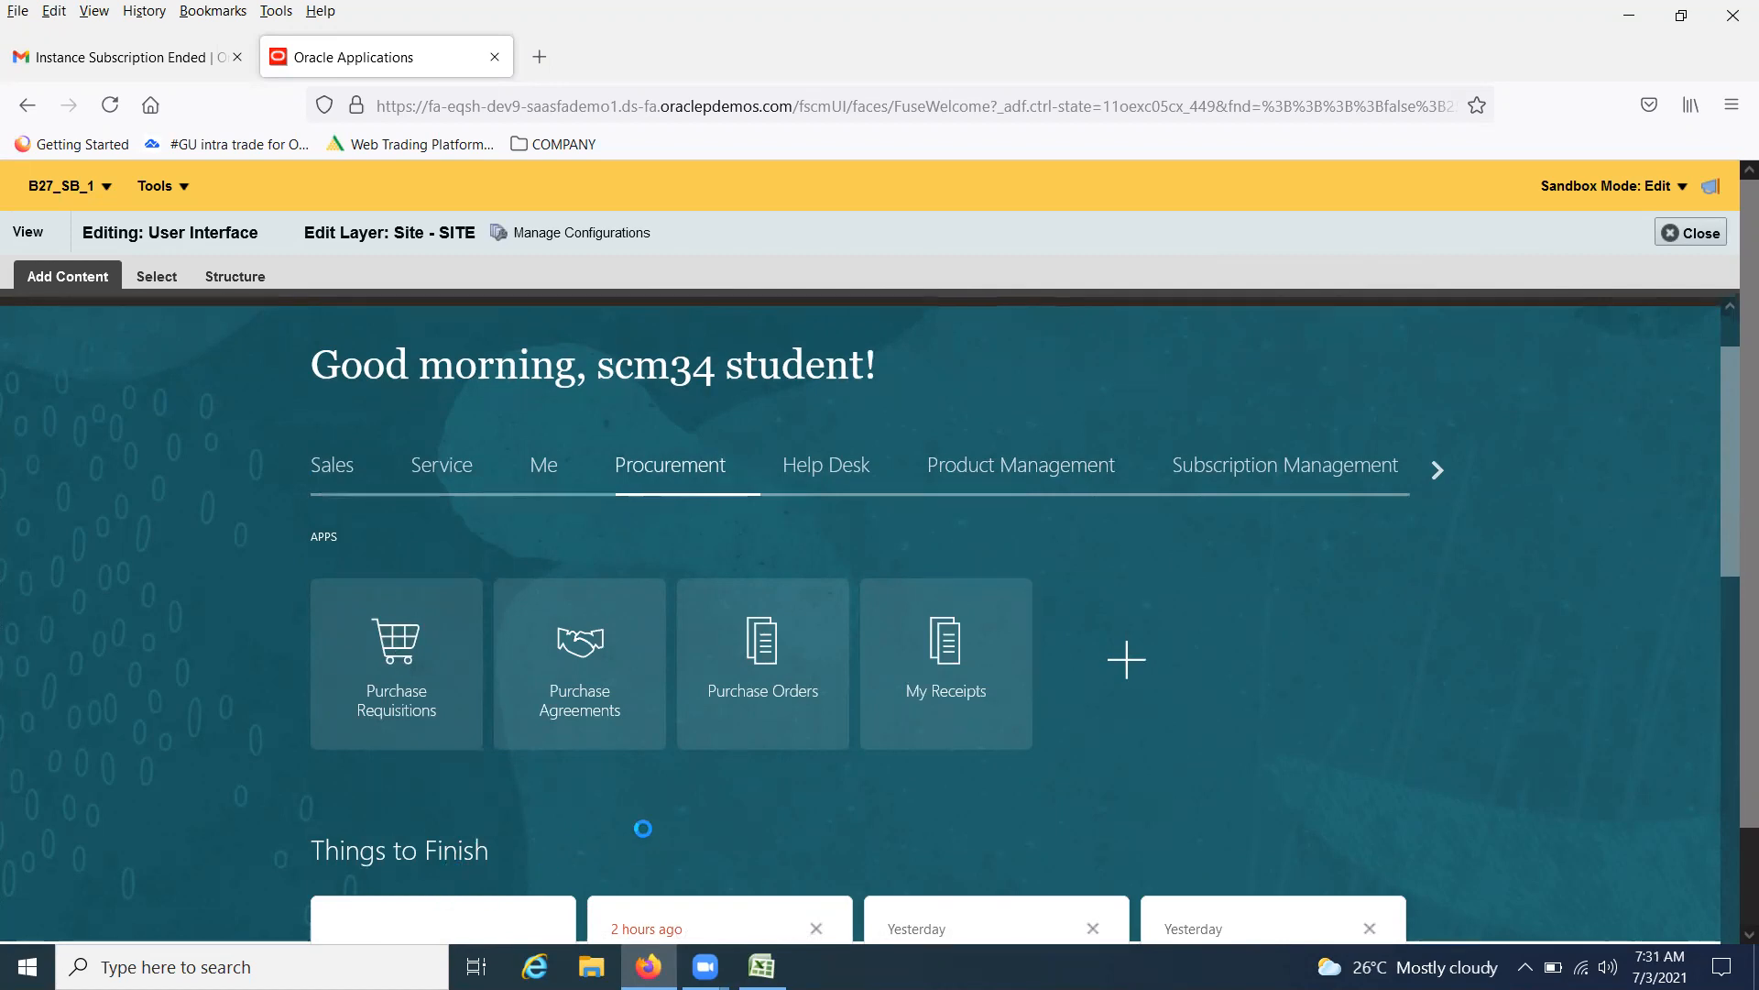
pyautogui.click(398, 664)
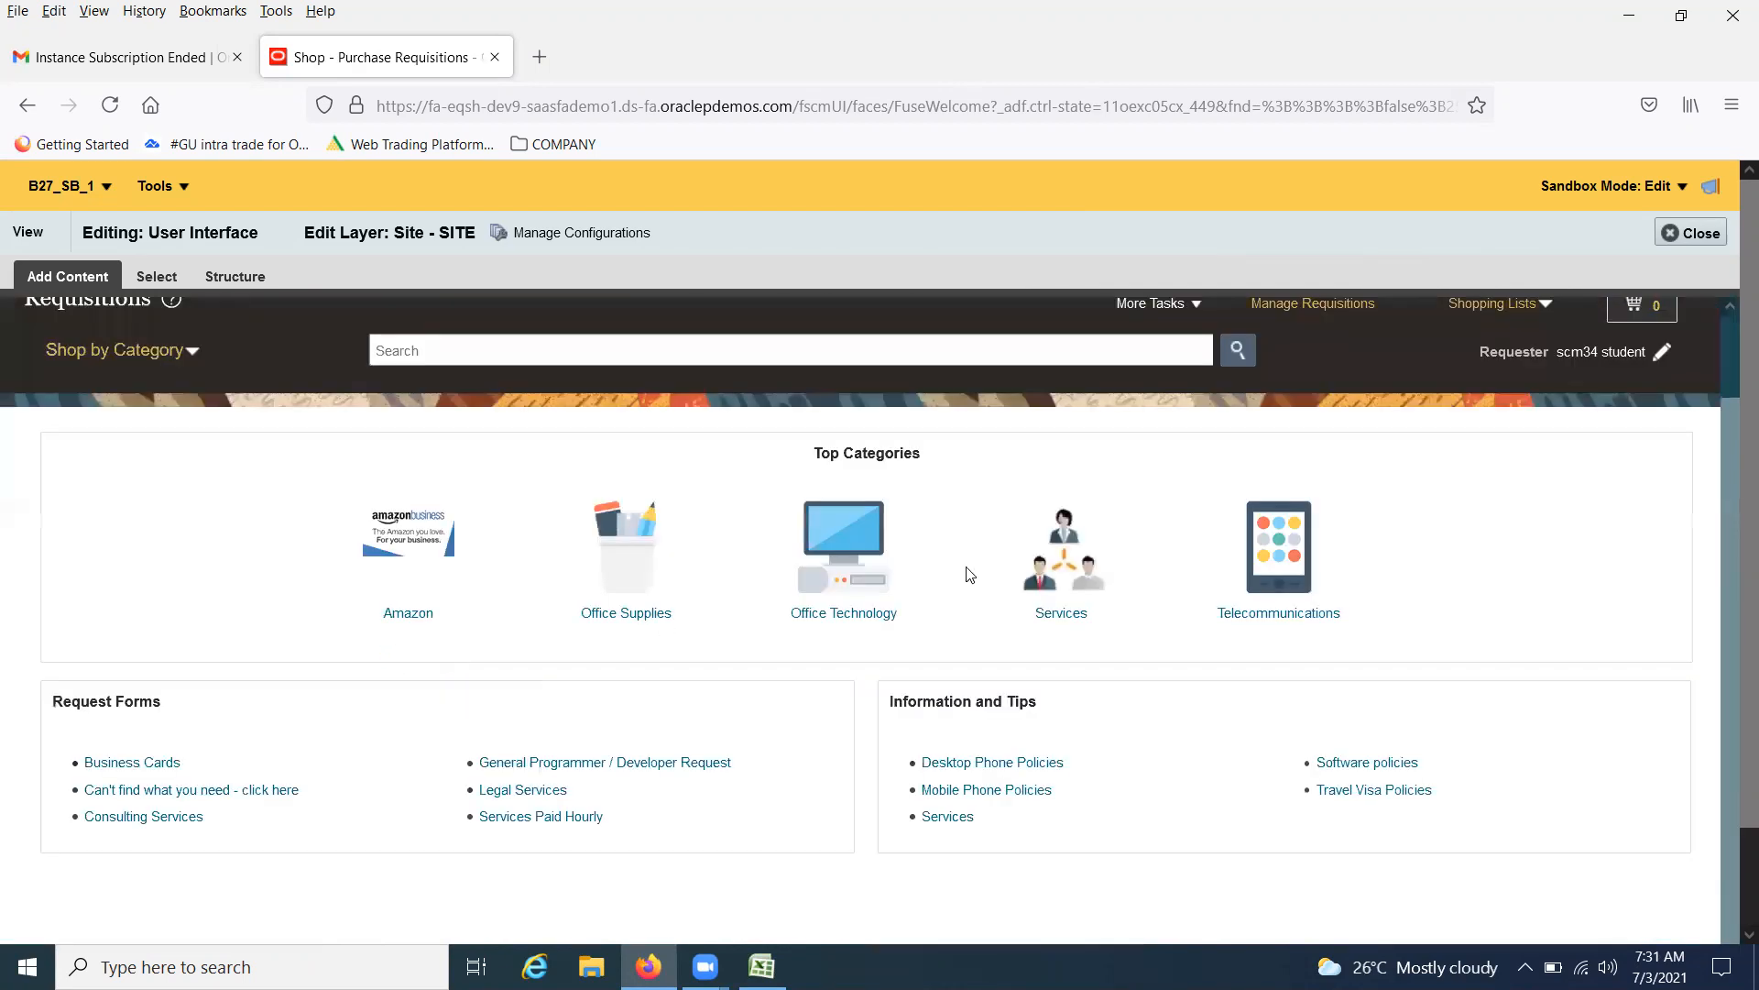
# Set the requisition preferences' Deliver-to Location to Seattle and save them
pyautogui.click(1194, 307)
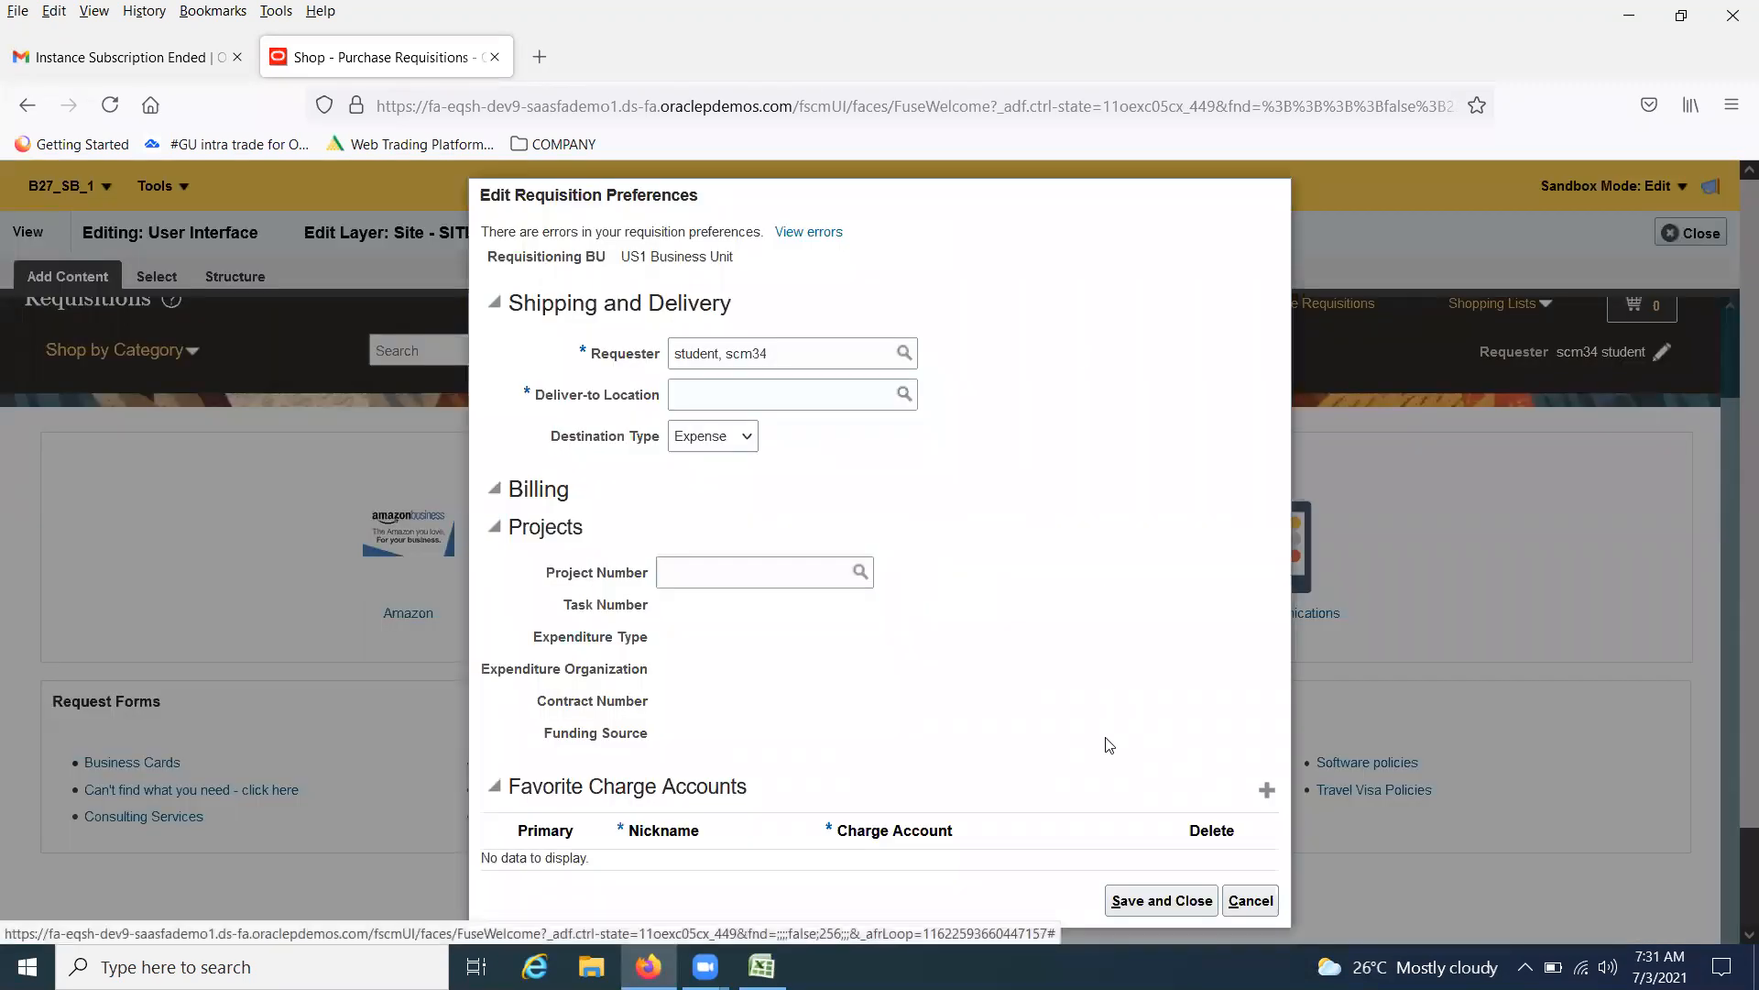
pyautogui.click(1156, 900)
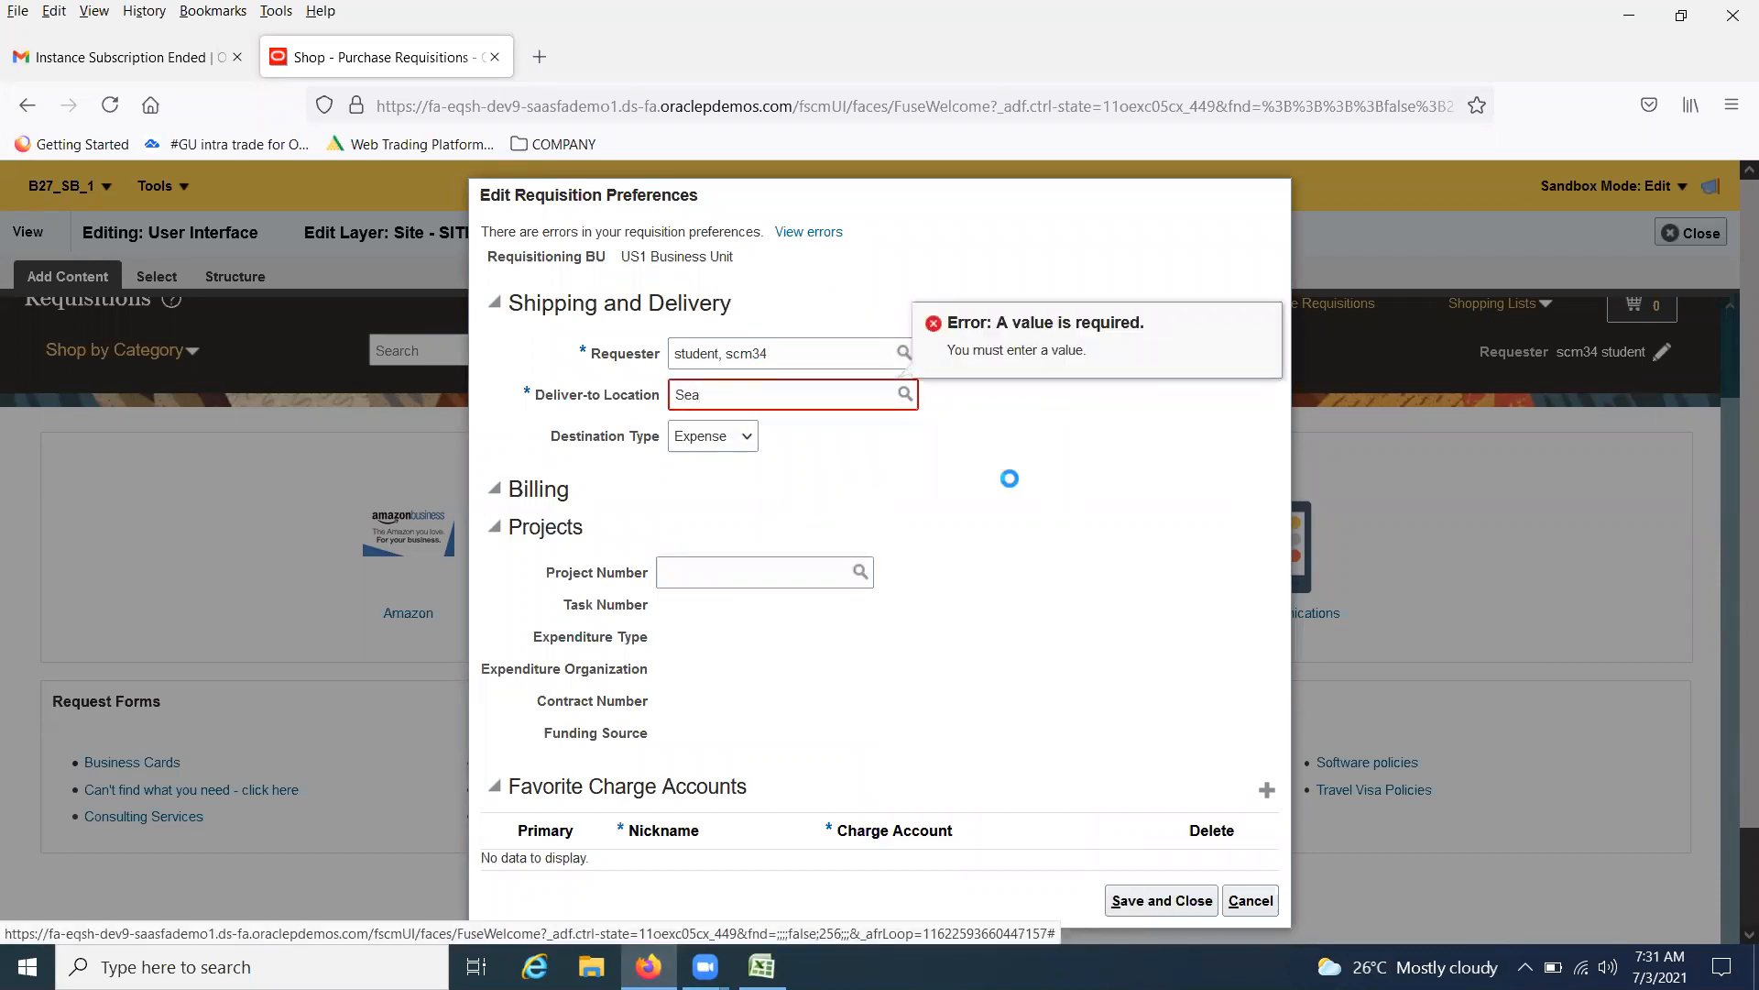
pyautogui.click(1162, 906)
pyautogui.write('ttle')
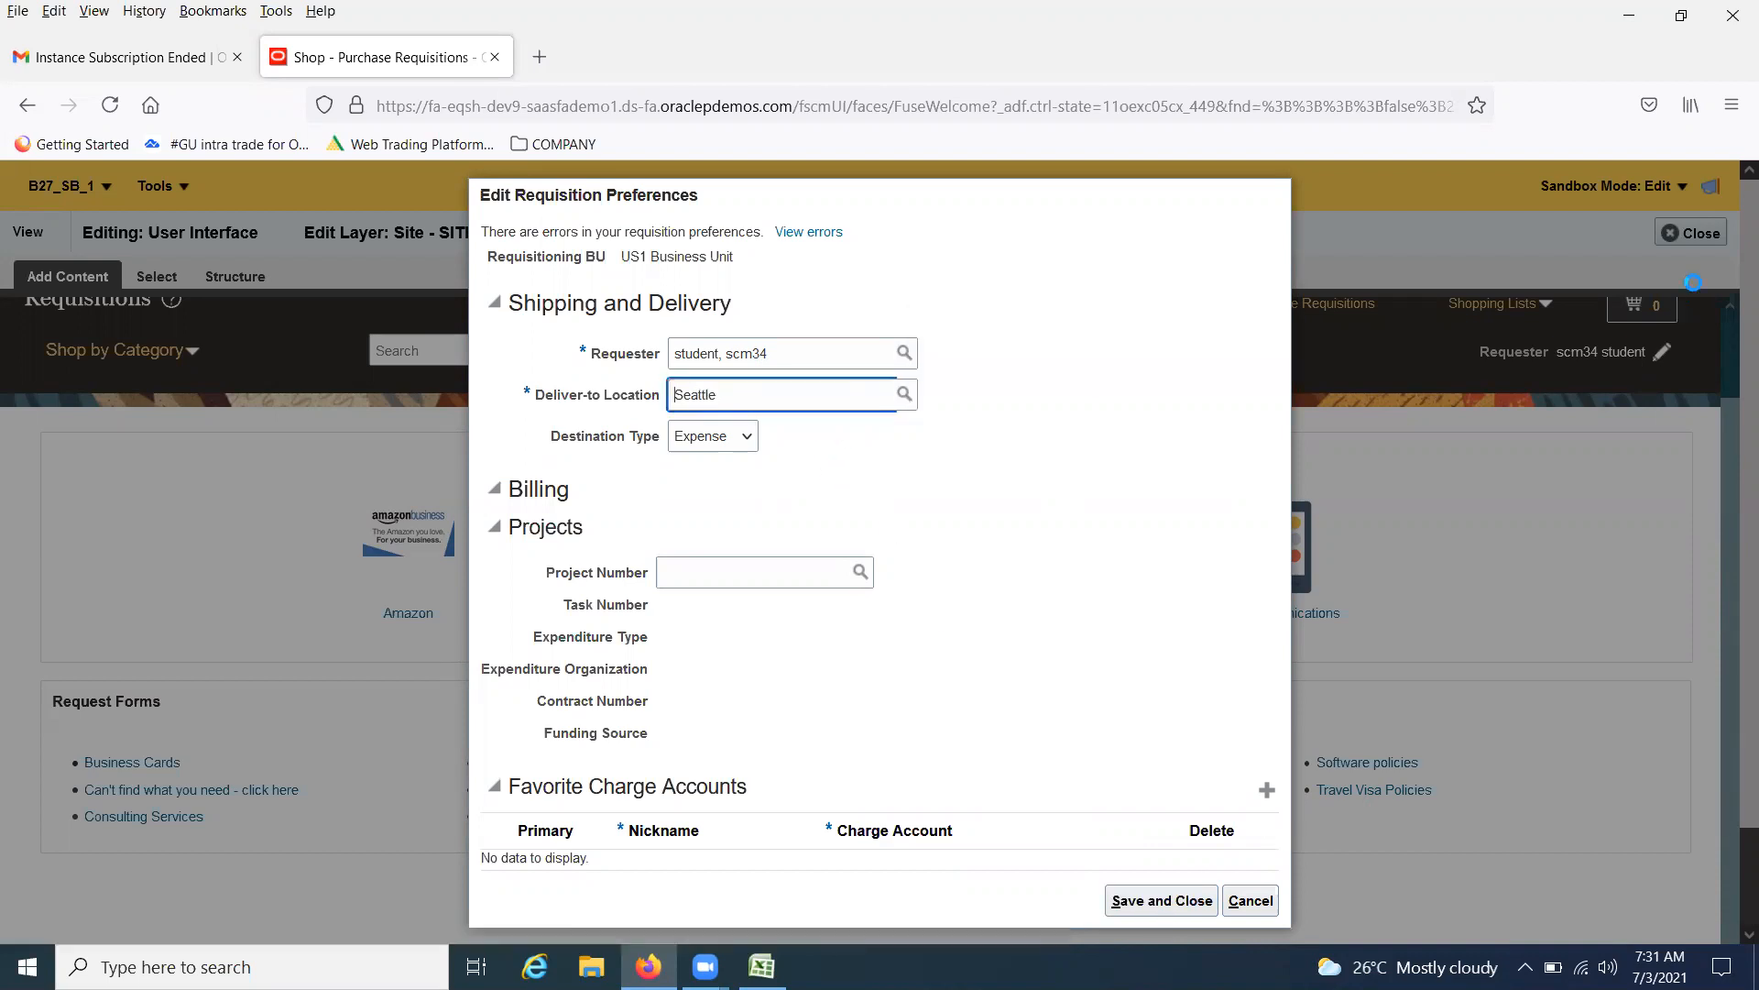
pyautogui.click(1143, 903)
pyautogui.click(1144, 906)
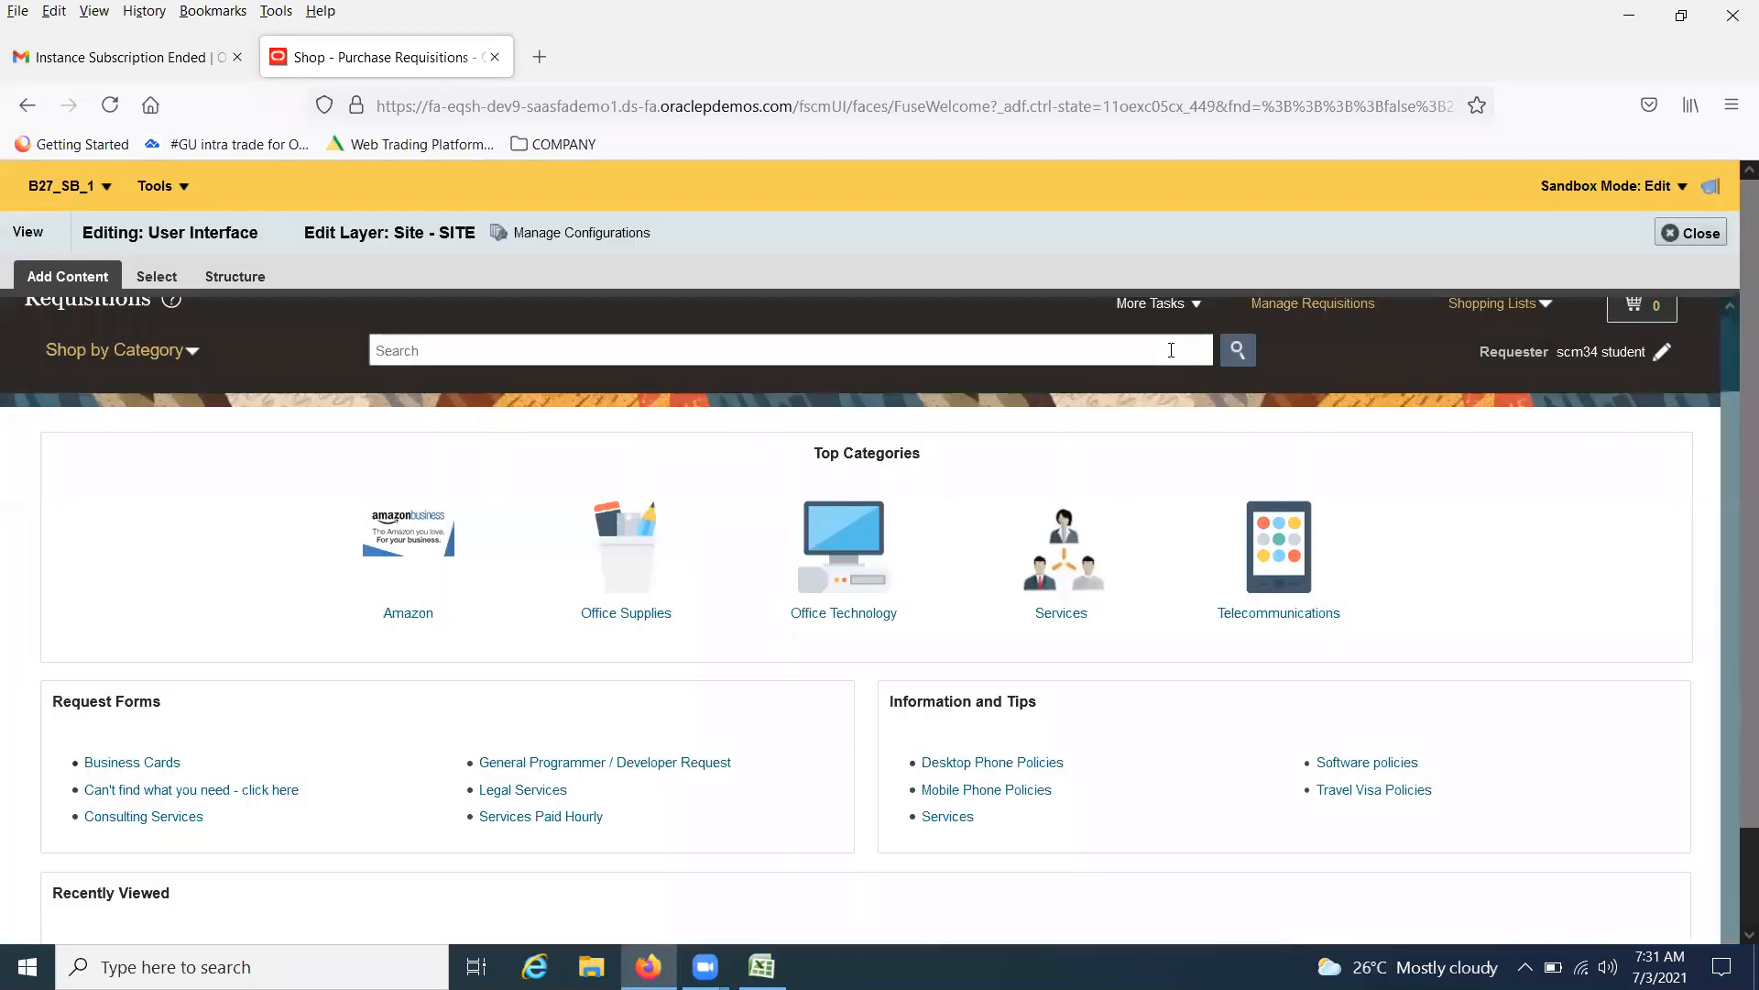
# Try to open the Enter Requisition Line task on the Requisitions page
pyautogui.click(1193, 310)
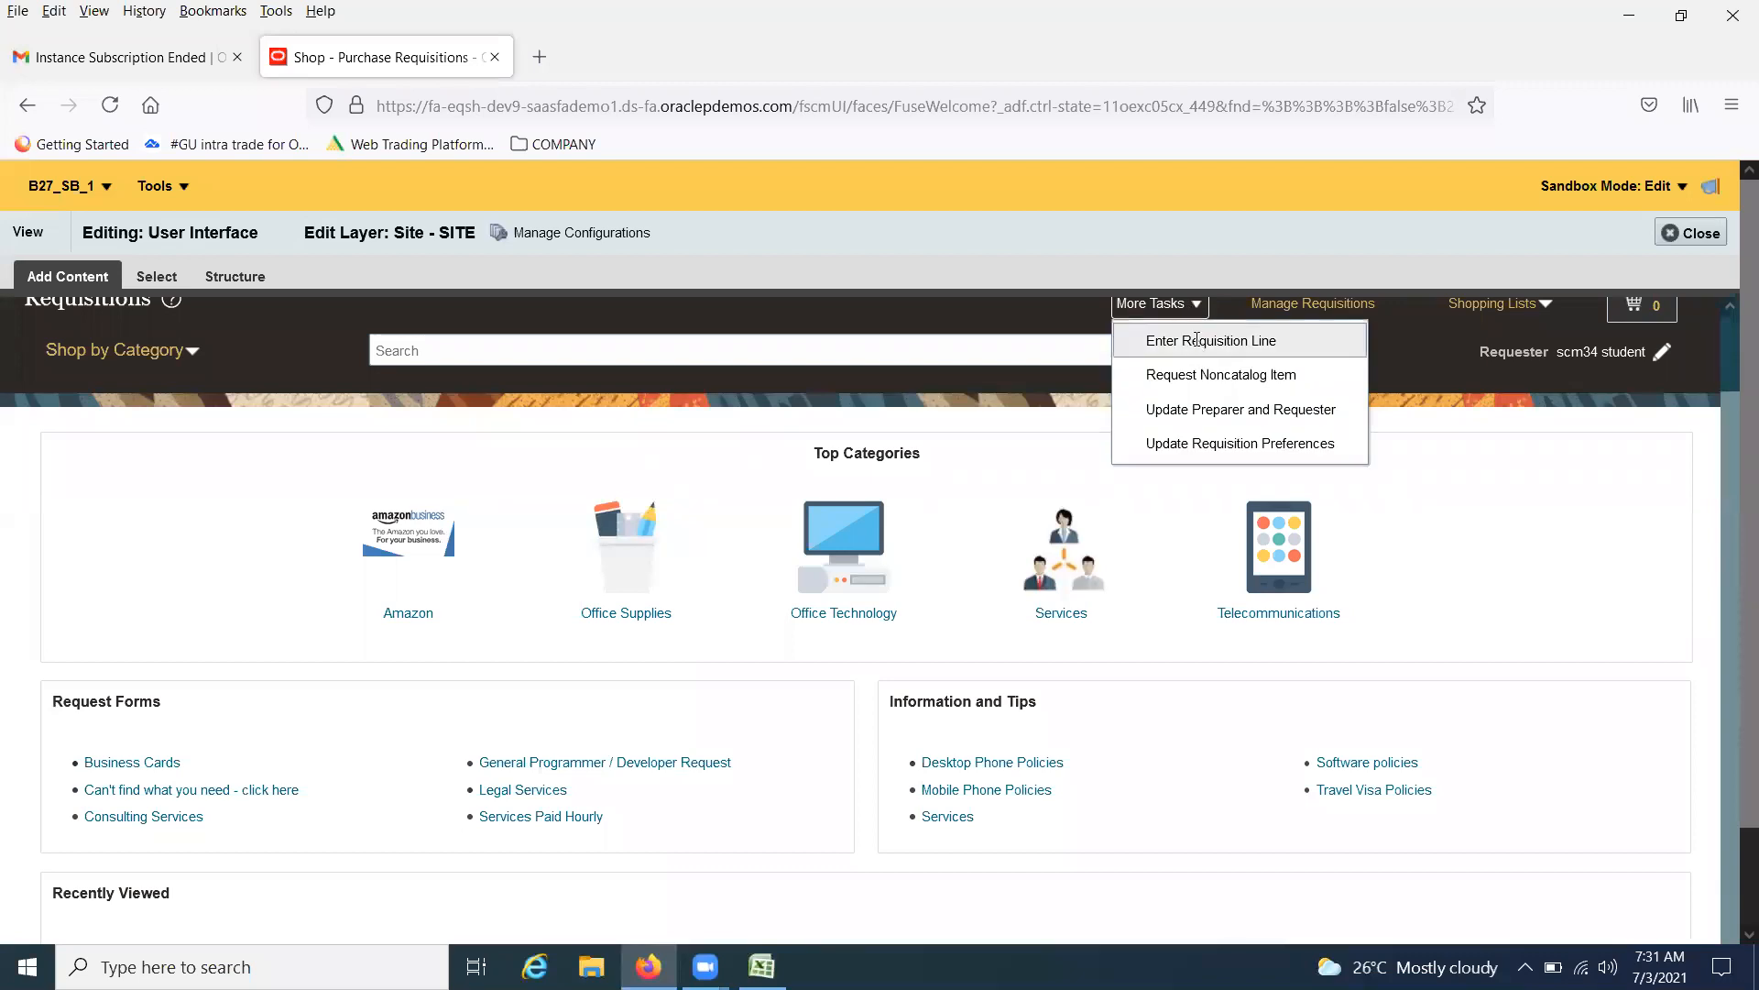
pyautogui.click(1196, 339)
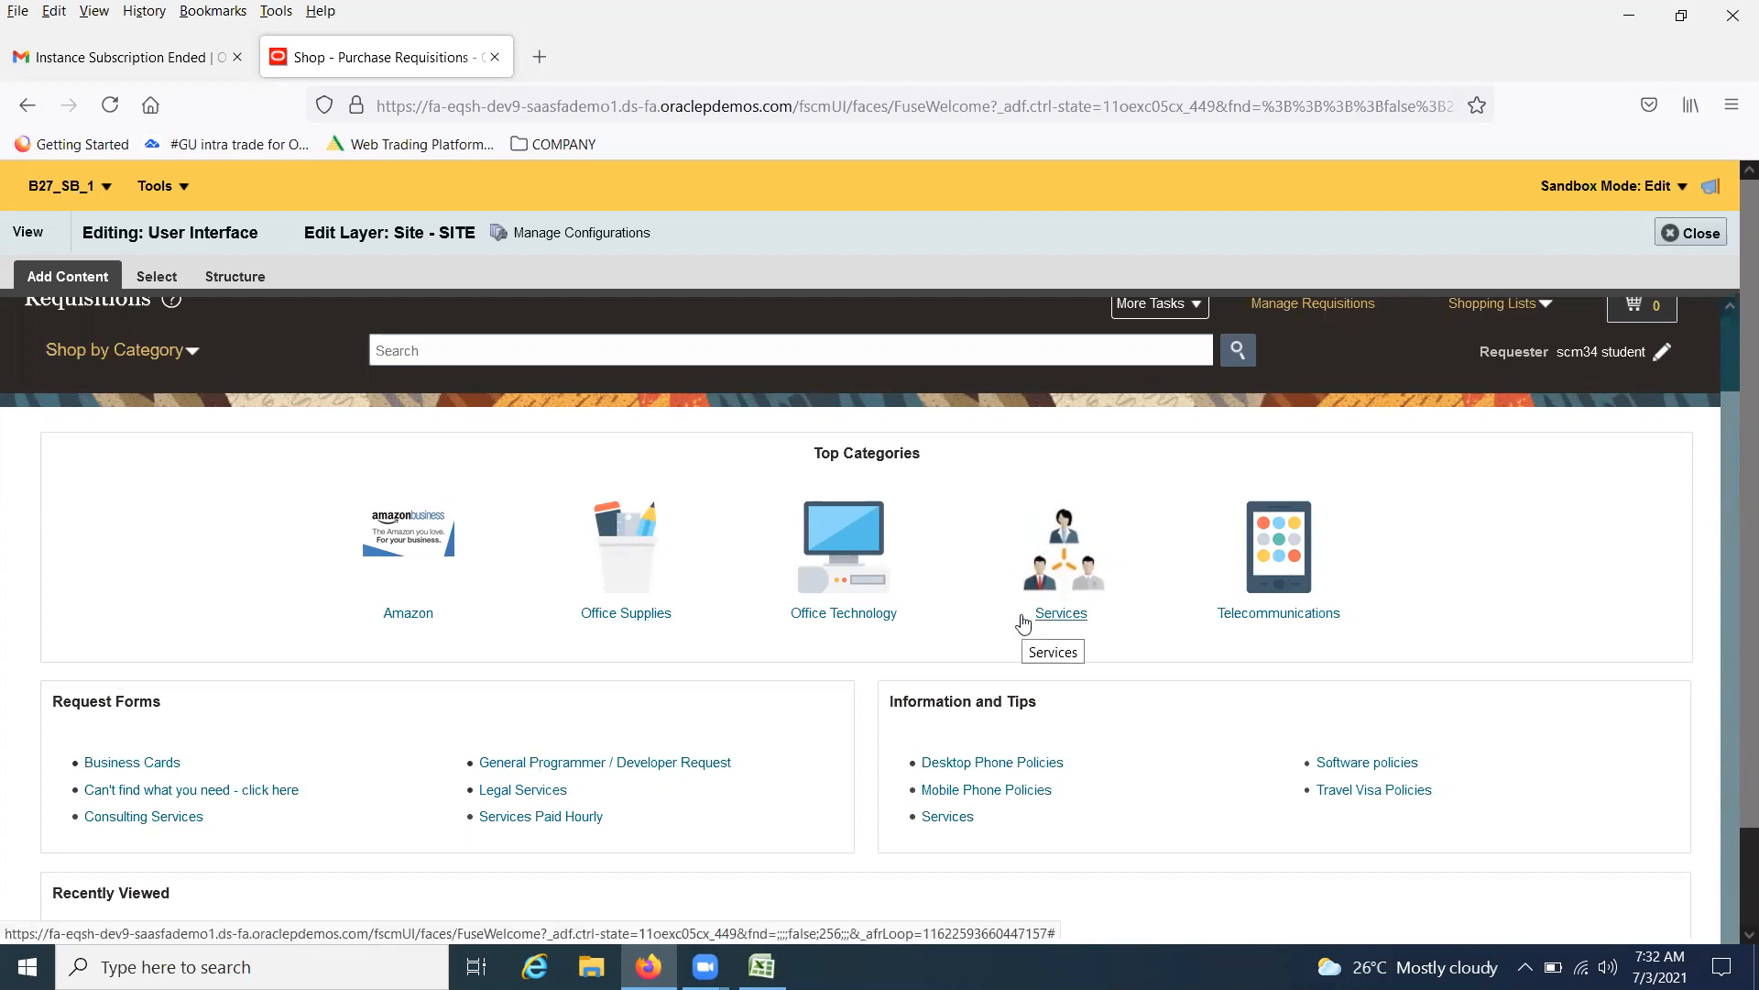
pyautogui.scroll(2, 736, 586)
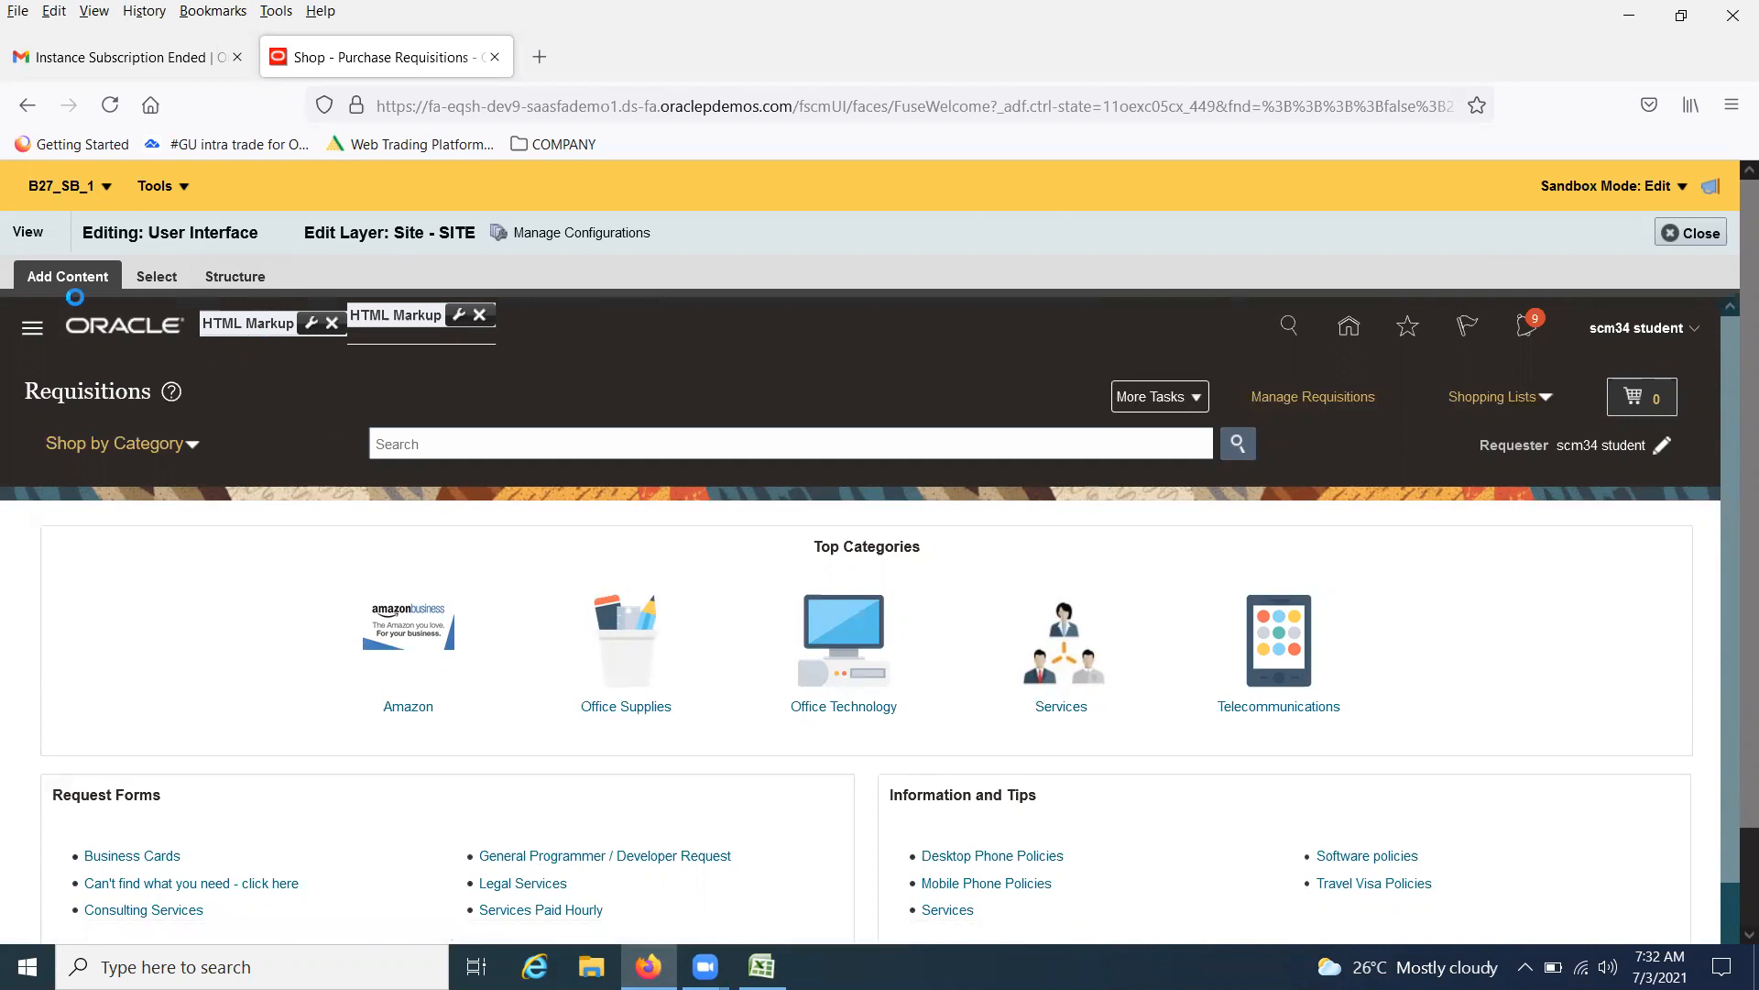
pyautogui.click(42, 279)
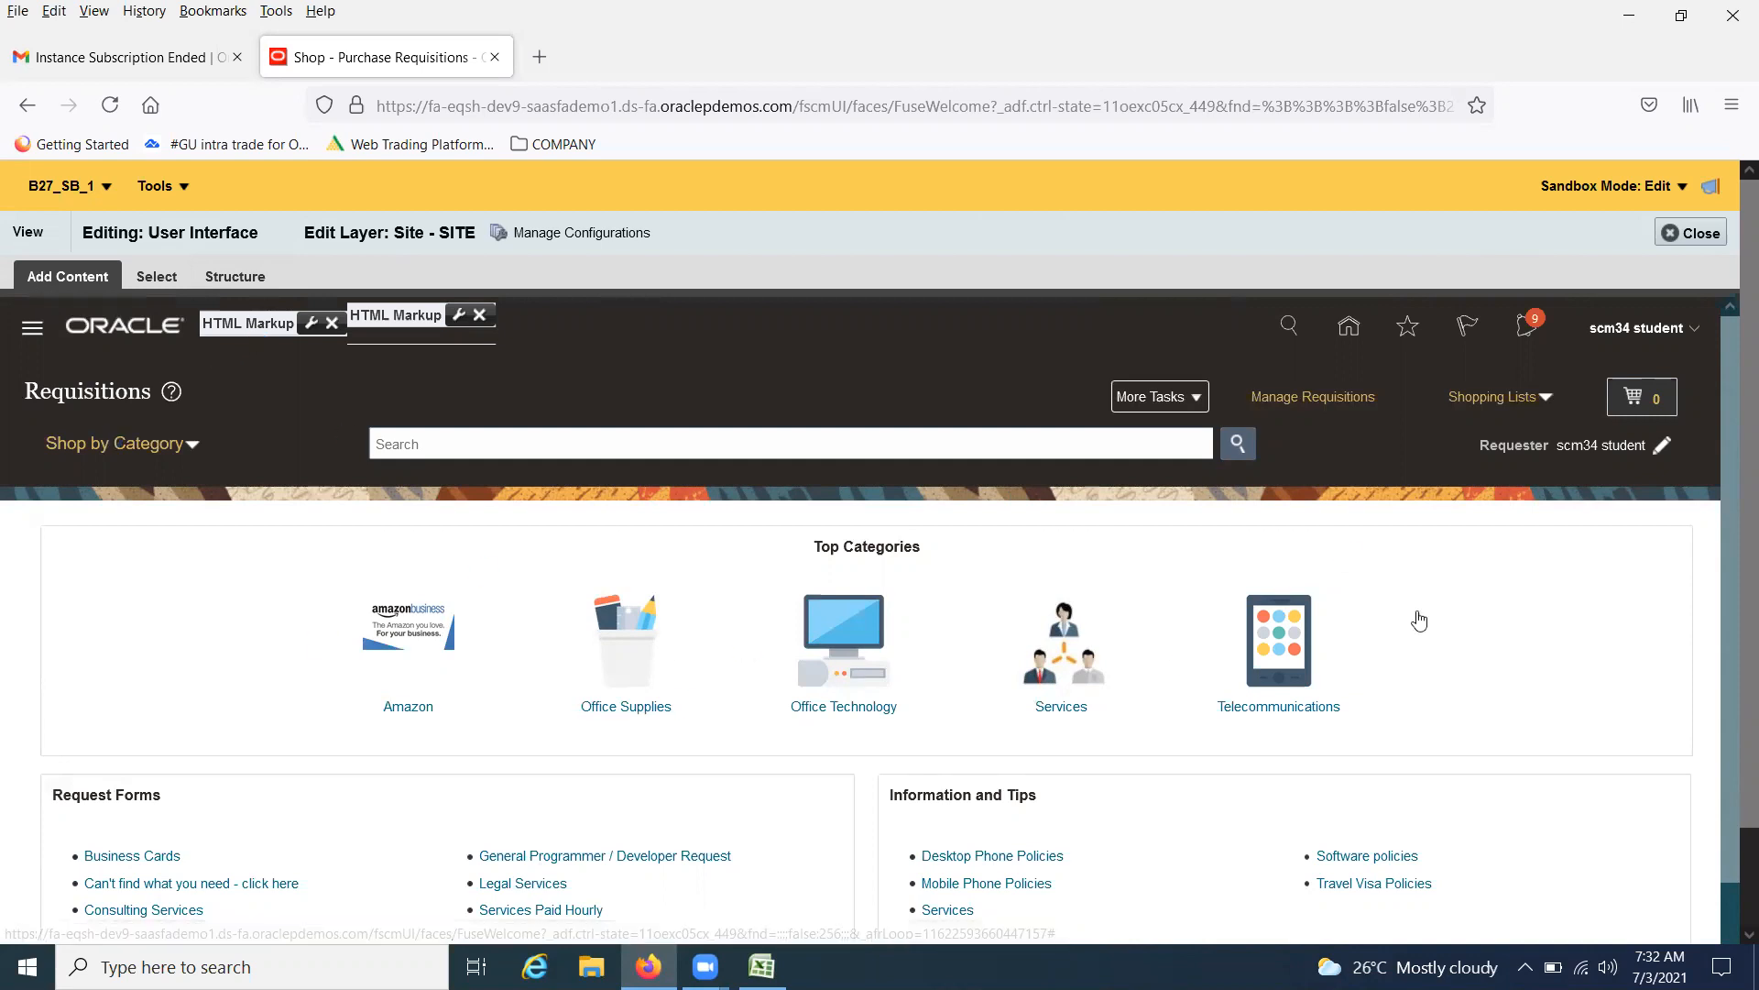